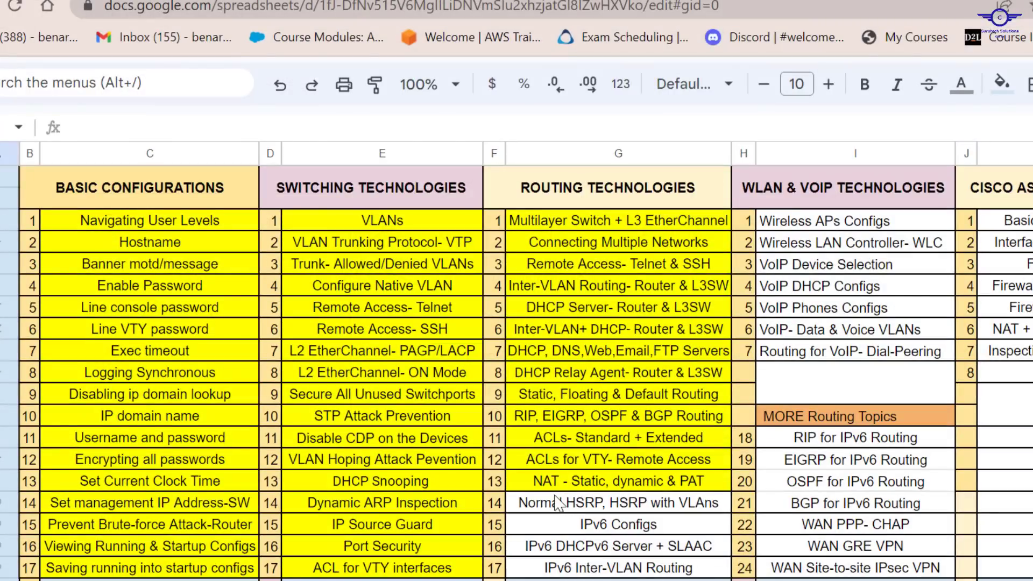
# - Examine the HSRP topology: Site A, Site B, the active and standby routers, the virtual router and their links
pyautogui.click(557, 503)
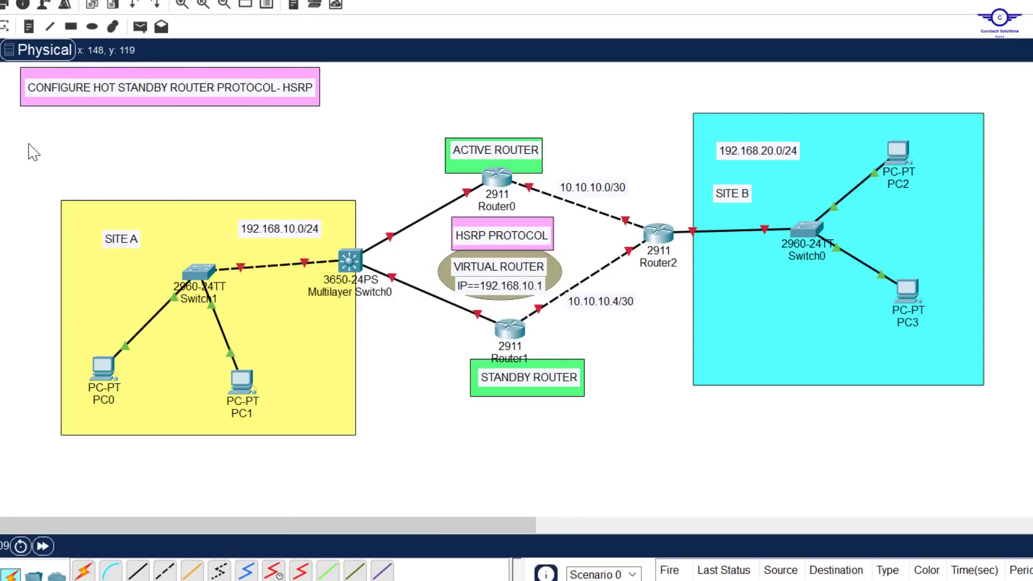
pyautogui.moveTo(28, 143); pyautogui.dragTo(1013, 458)
pyautogui.click(587, 124)
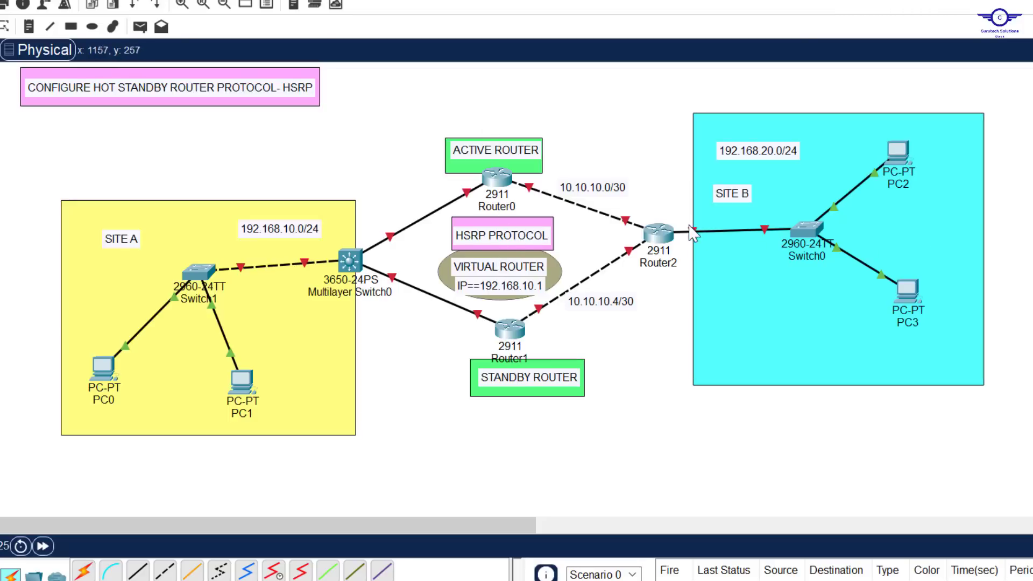
pyautogui.moveTo(647, 185); pyautogui.dragTo(686, 319)
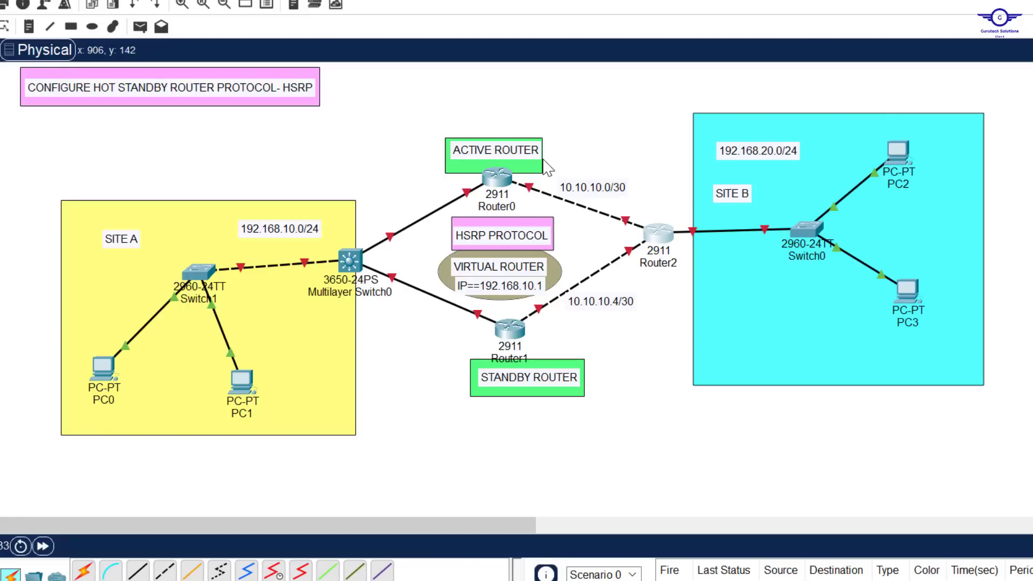
pyautogui.click(616, 154)
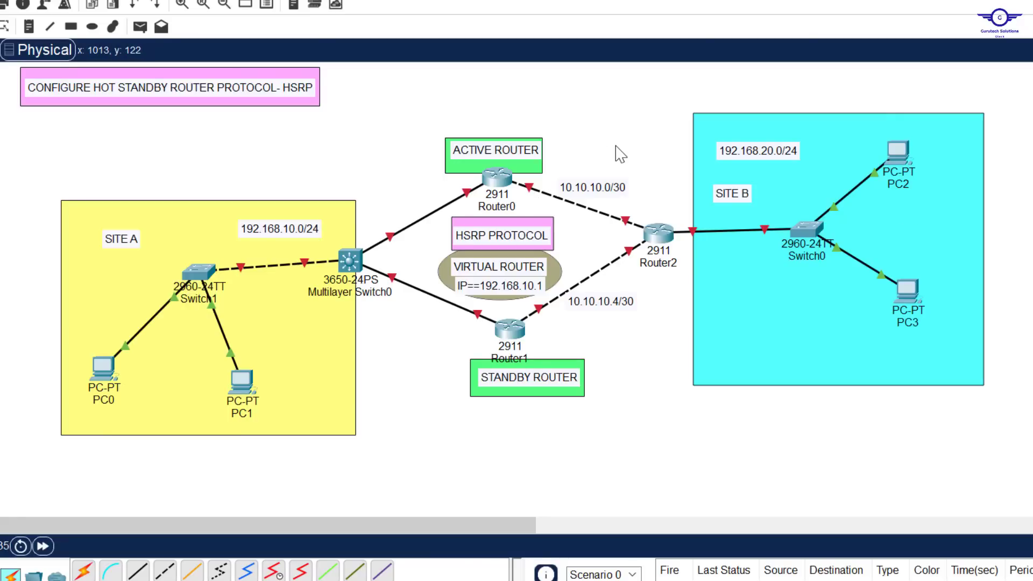
pyautogui.moveTo(416, 114); pyautogui.dragTo(562, 214)
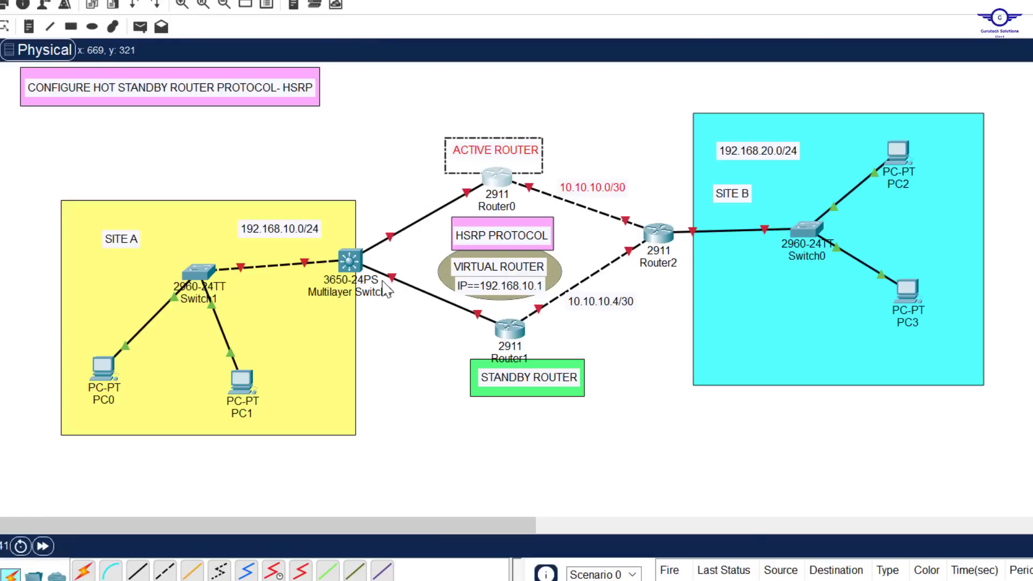
pyautogui.moveTo(384, 281); pyautogui.dragTo(636, 404)
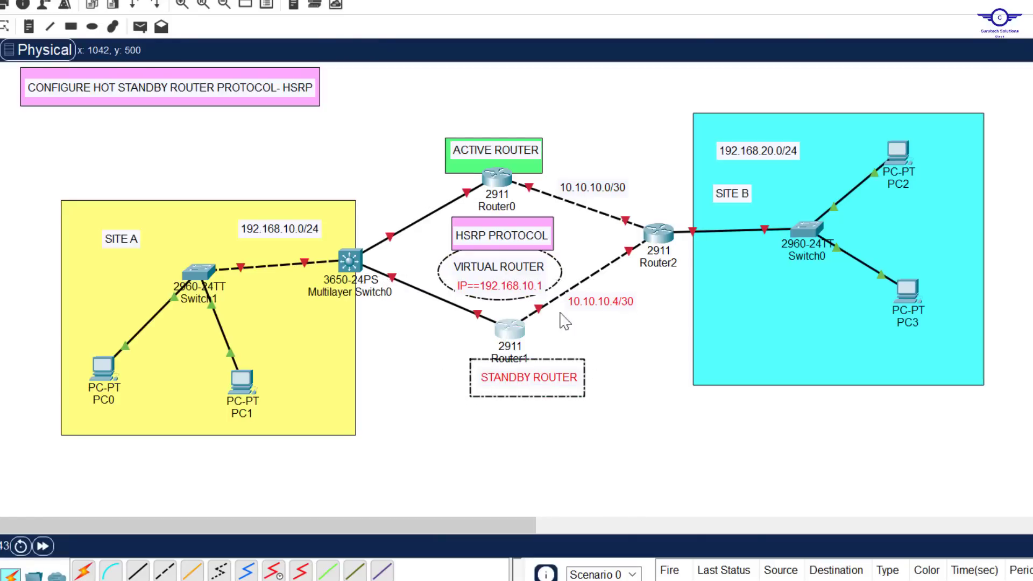
pyautogui.click(376, 125)
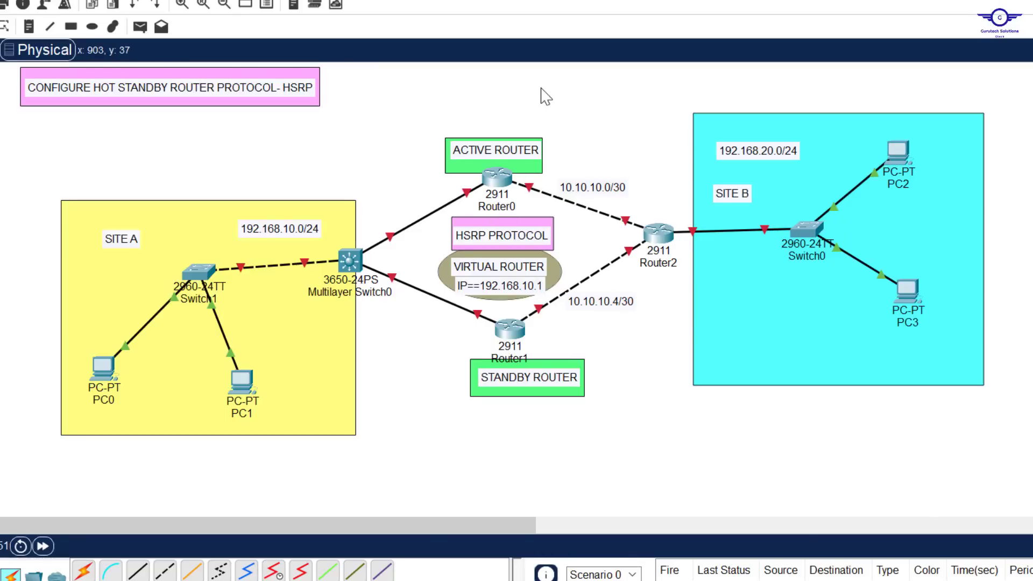
pyautogui.moveTo(398, 95); pyautogui.dragTo(609, 218)
pyautogui.moveTo(396, 192); pyautogui.dragTo(448, 261)
pyautogui.moveTo(416, 330); pyautogui.dragTo(573, 351)
pyautogui.moveTo(21, 172); pyautogui.dragTo(376, 454)
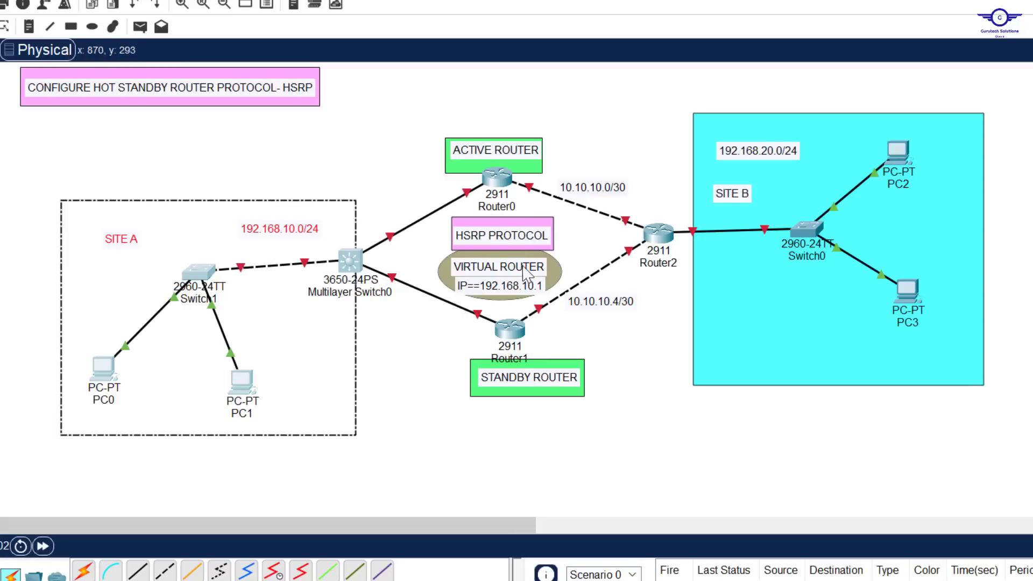
pyautogui.click(409, 173)
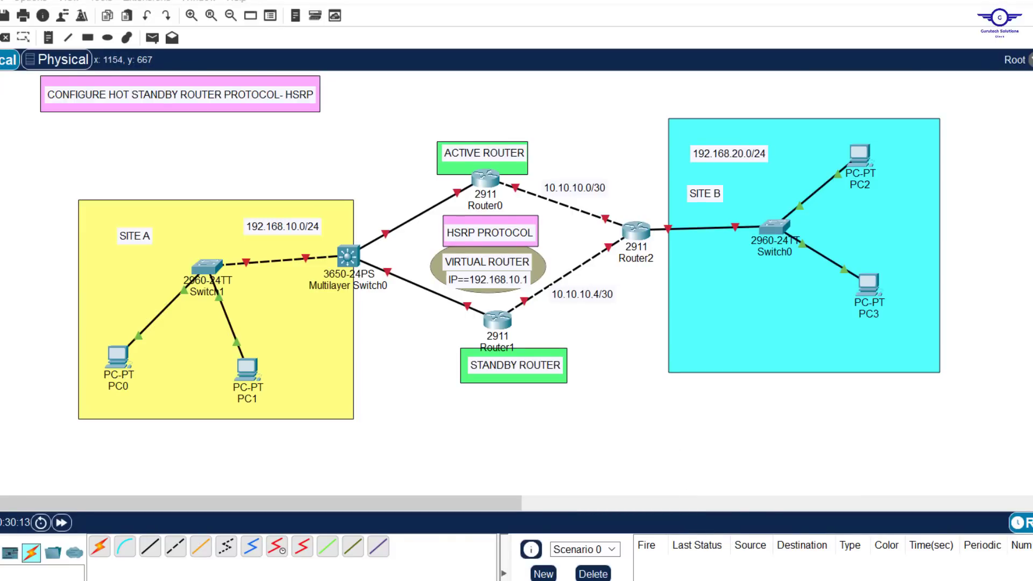
# - Review the HSRP configuration steps in config-guide.txt in Notepad, and examine the Site A side of the topology in Packet Tracer
pyautogui.click(679, 580)
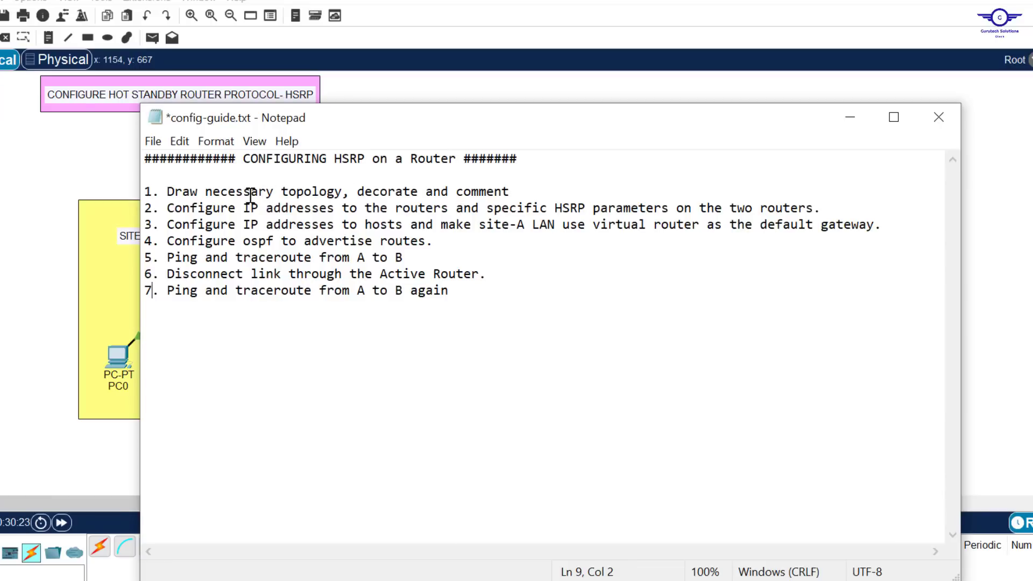
pyautogui.click(80, 181)
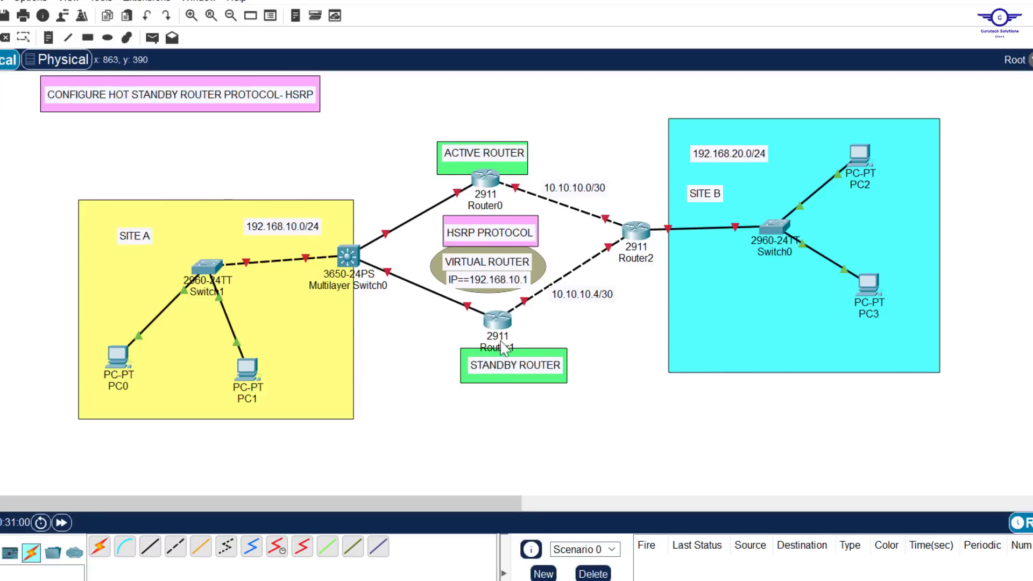
pyautogui.moveTo(496, 205)
pyautogui.moveTo(44, 136); pyautogui.dragTo(501, 478)
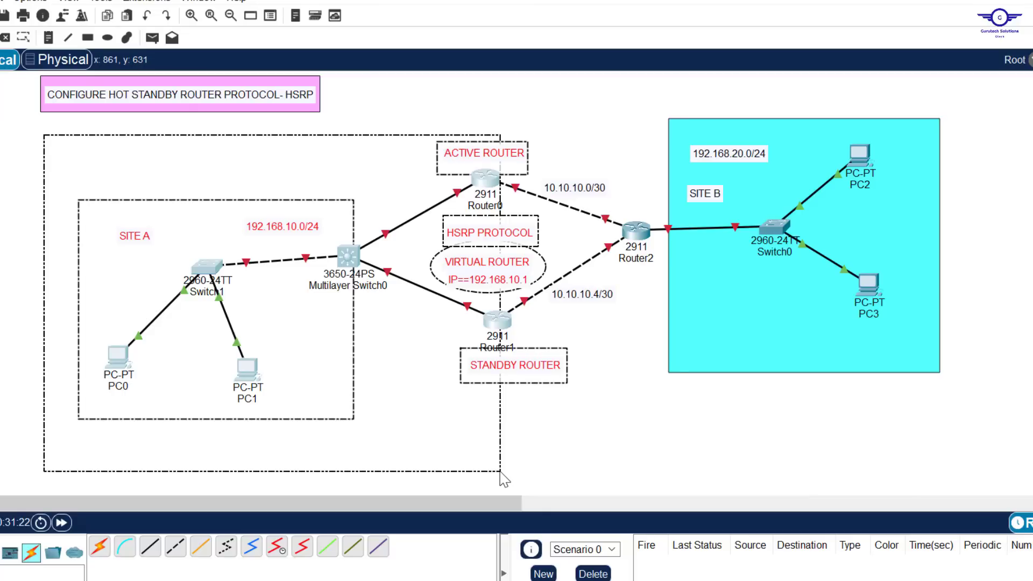
pyautogui.moveTo(504, 479); pyautogui.dragTo(493, 484)
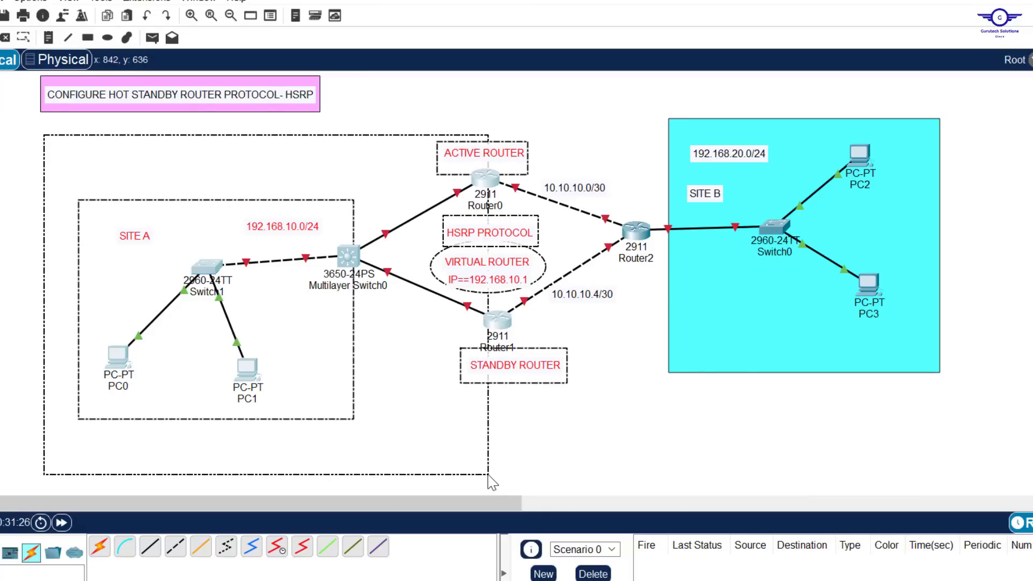
pyautogui.moveTo(492, 483); pyautogui.dragTo(489, 479)
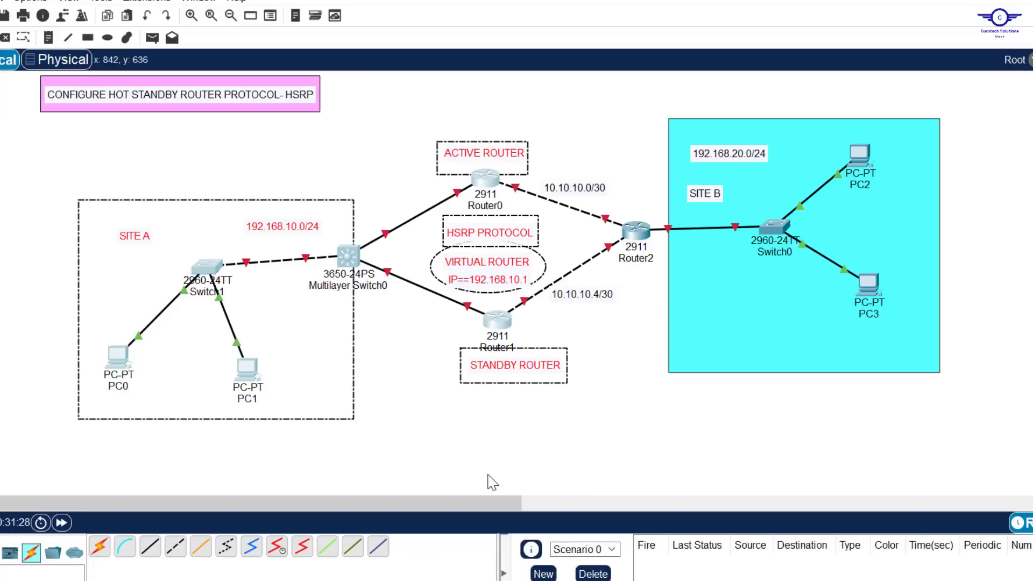
pyautogui.click(673, 474)
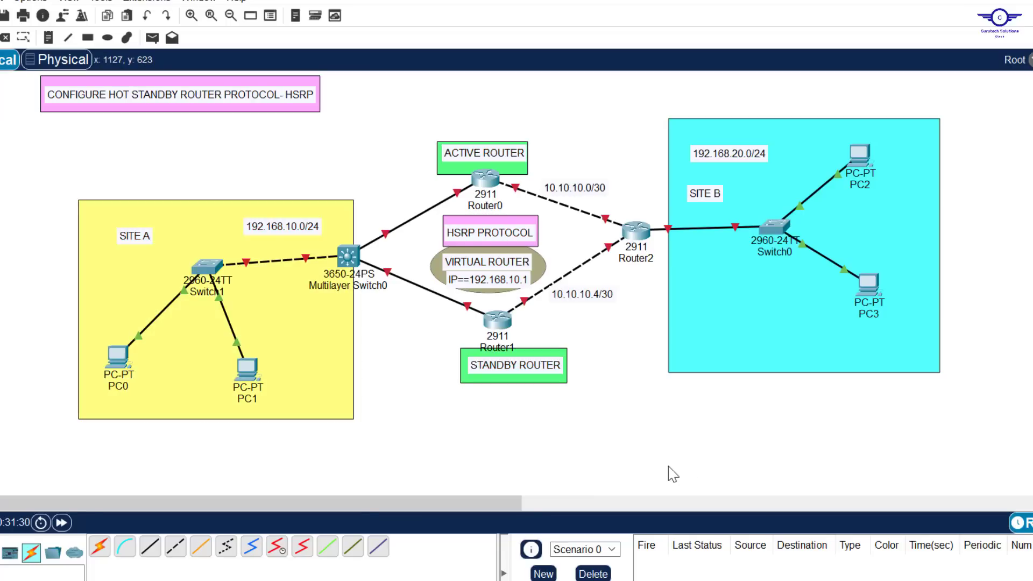
# - In step 2 of the Notepad guide, change "specific" to "specify" before HSRP parameters, and return to the Packet Tracer topology
pyautogui.hotkey('alt', 'Tab')
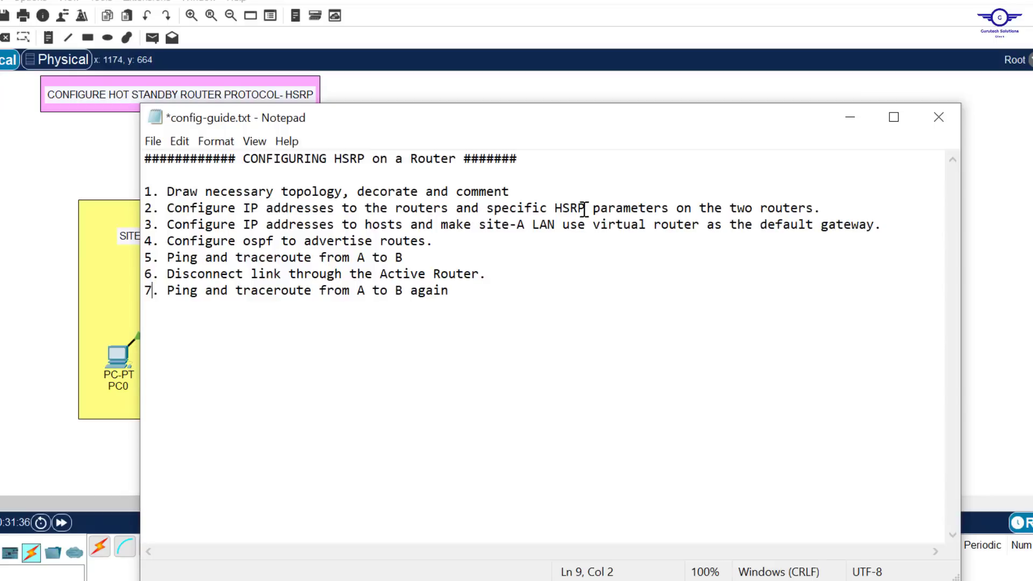
pyautogui.click(543, 208)
pyautogui.press('BackSpace')
pyautogui.press('BackSpace')
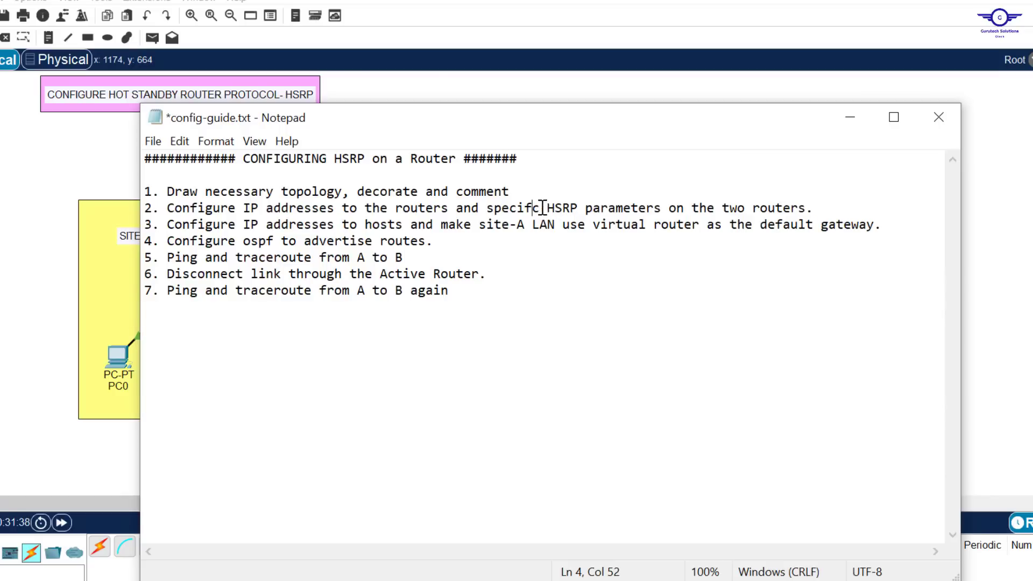
pyautogui.press('Delete')
pyautogui.write('fy')
pyautogui.click(850, 118)
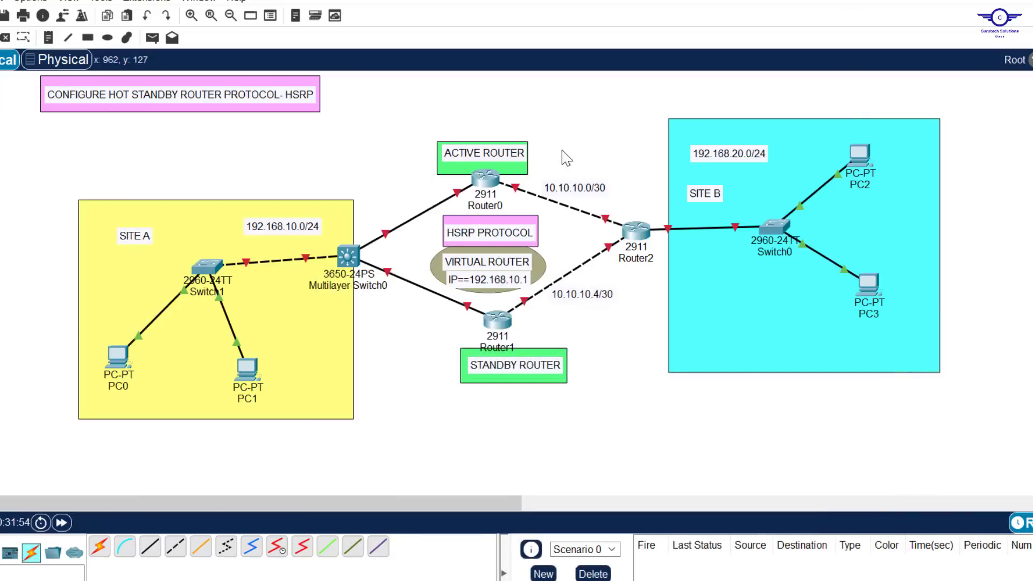
# - Examine the links around Router0, Router1 and Router2 and check which interface each link end uses
pyautogui.moveTo(544, 124); pyautogui.dragTo(662, 375)
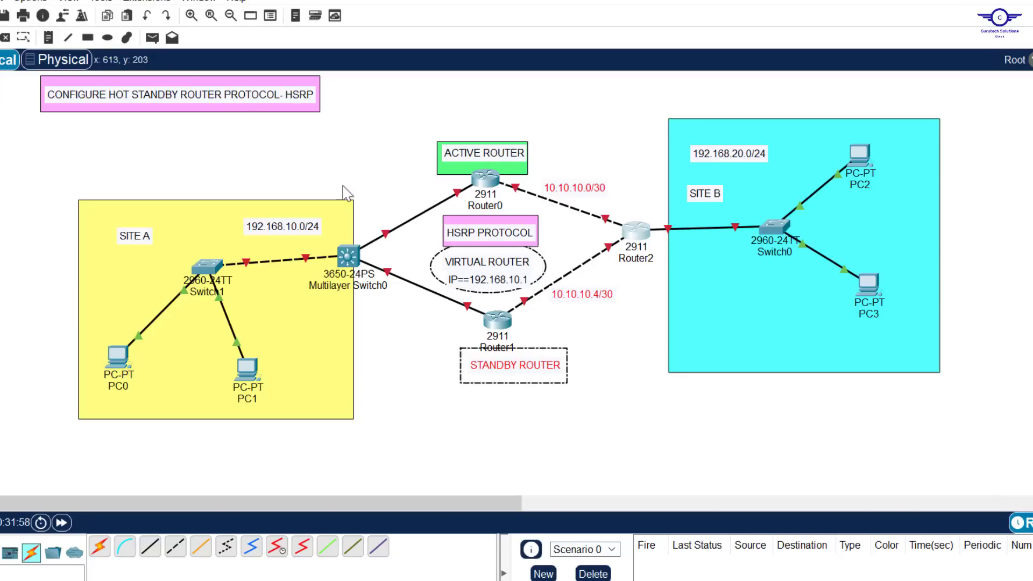
pyautogui.moveTo(356, 145); pyautogui.dragTo(444, 364)
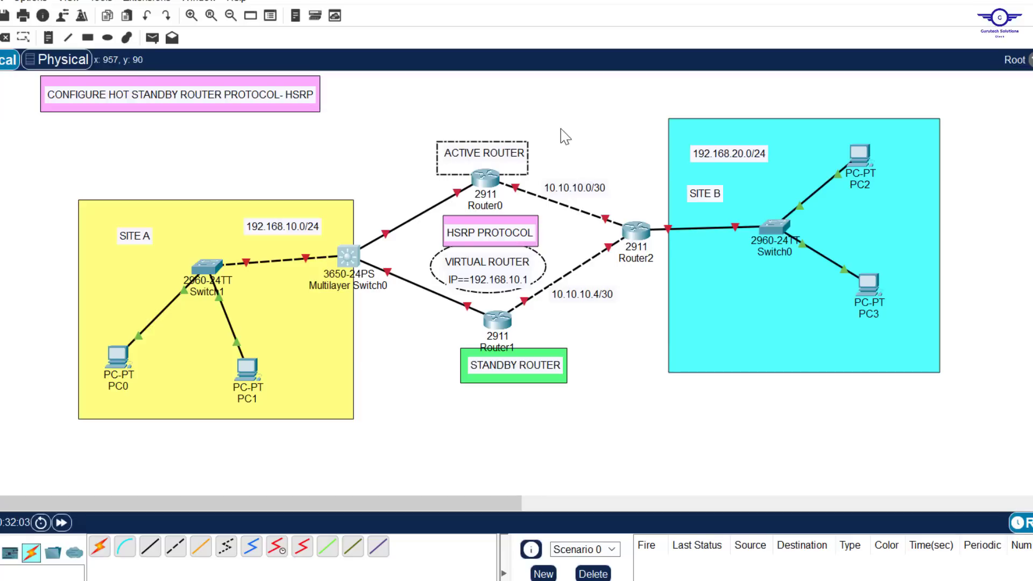
pyautogui.moveTo(560, 128); pyautogui.dragTo(656, 350)
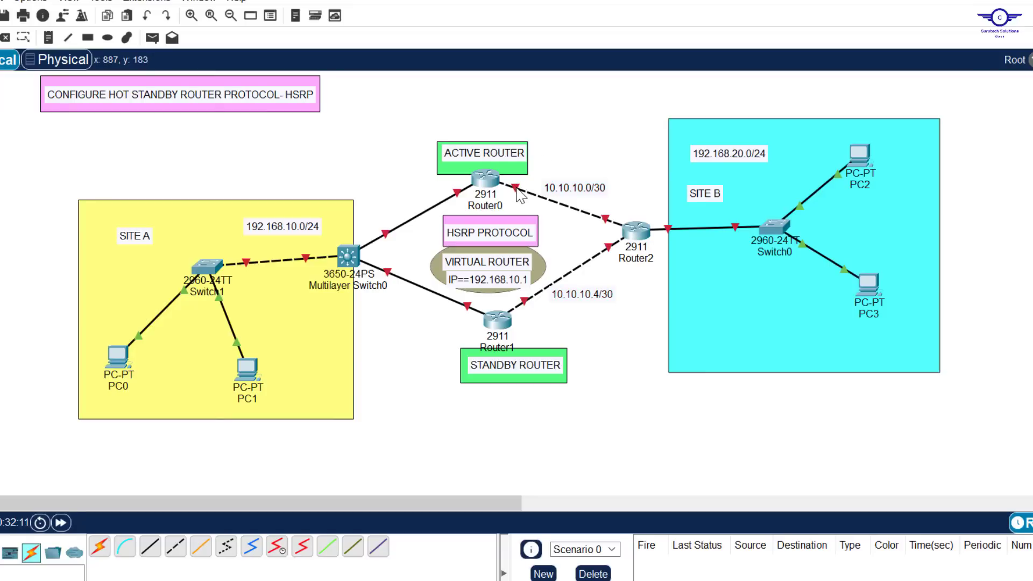
pyautogui.moveTo(520, 195)
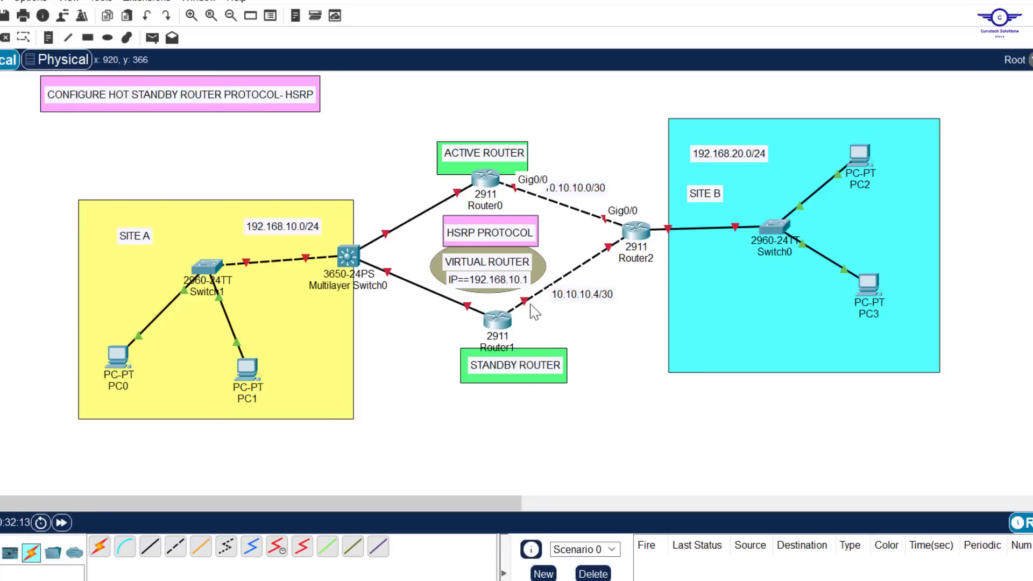
pyautogui.moveTo(527, 307)
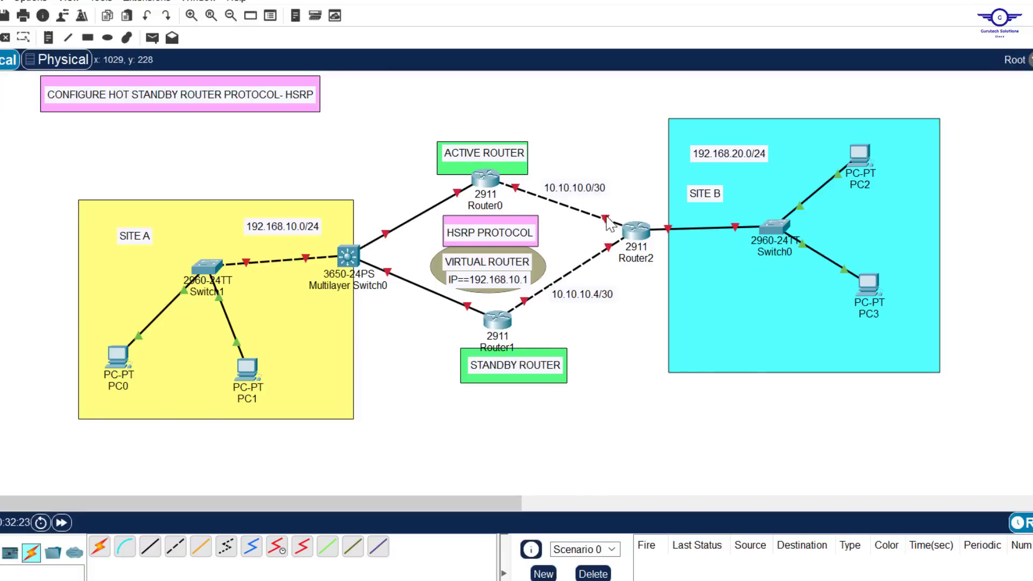
pyautogui.moveTo(609, 222)
pyautogui.moveTo(608, 248)
pyautogui.moveTo(668, 228)
# - Set Router0's GigabitEthernet0/0 address to 10.10.10.1 within the 10.10.10.0/30 network and turn the port on
pyautogui.click(486, 179)
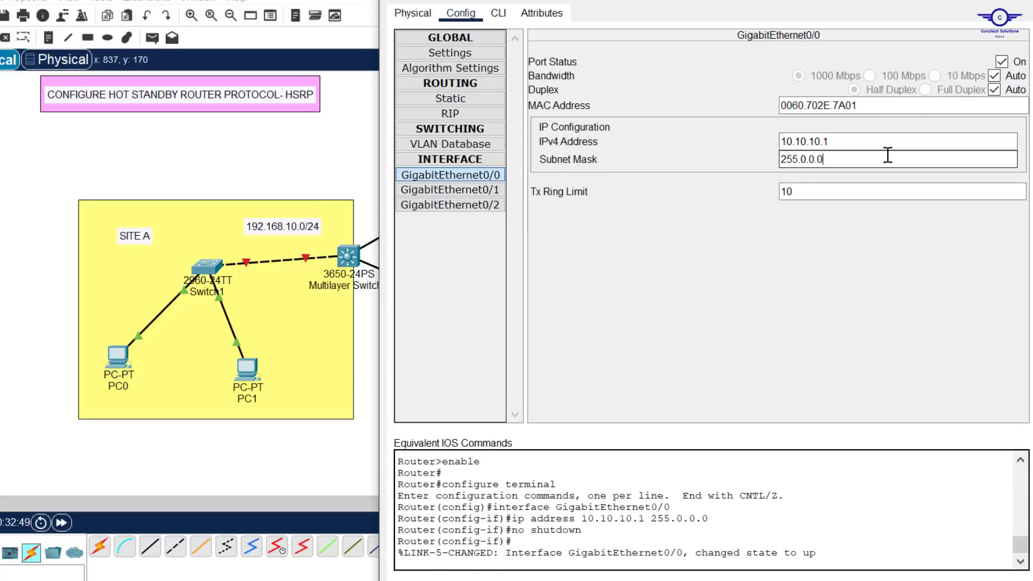
pyautogui.tripleClick(821, 156)
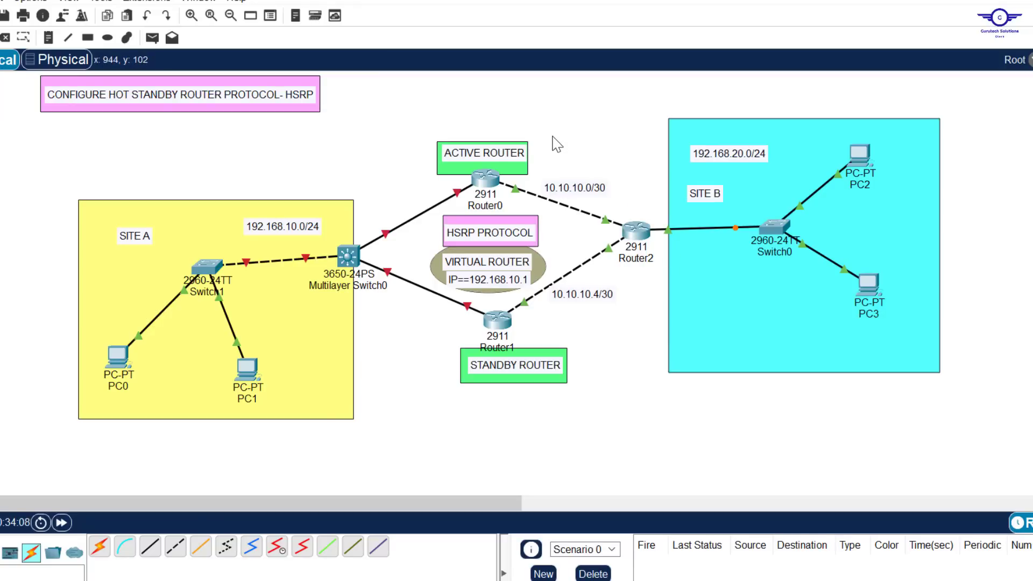
pyautogui.moveTo(553, 134); pyautogui.dragTo(669, 347)
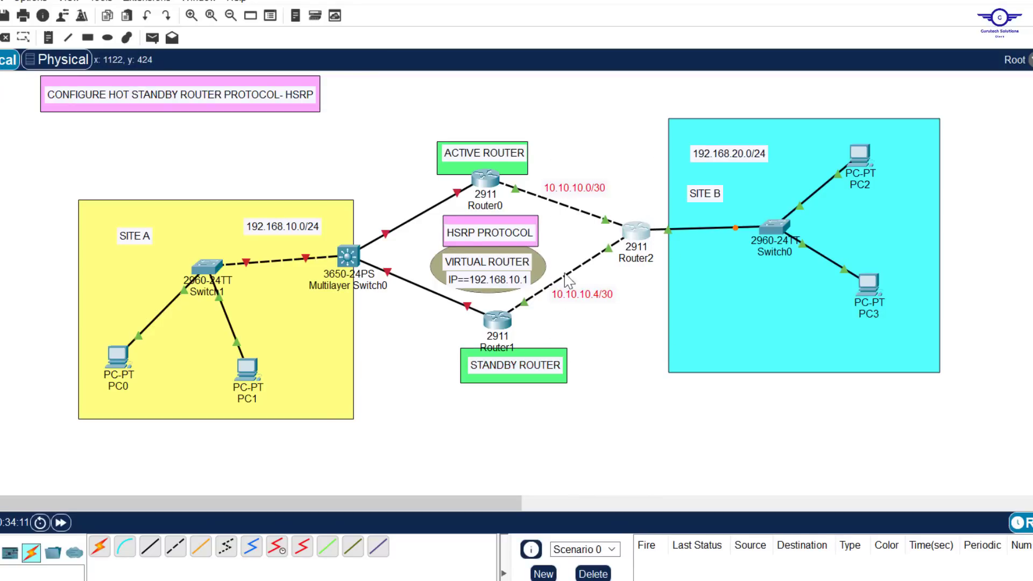
pyautogui.moveTo(381, 144); pyautogui.dragTo(422, 347)
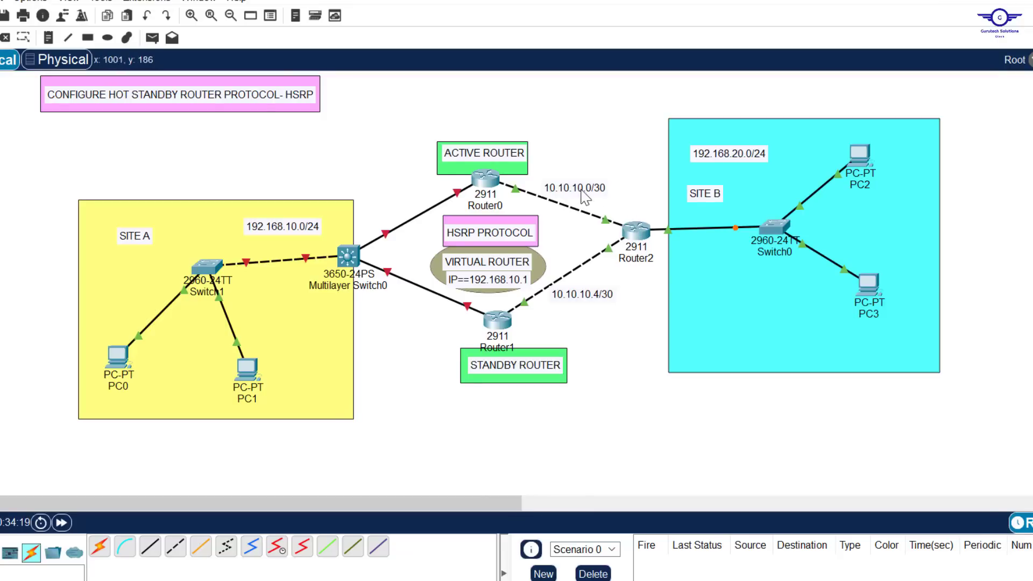
pyautogui.moveTo(515, 105); pyautogui.dragTo(649, 351)
pyautogui.click(606, 142)
# - Assign static addresses 192.168.20.10 to PC2 and 192.168.20.20 to PC3, both with default gateway 192.168.20.1
pyautogui.click(861, 155)
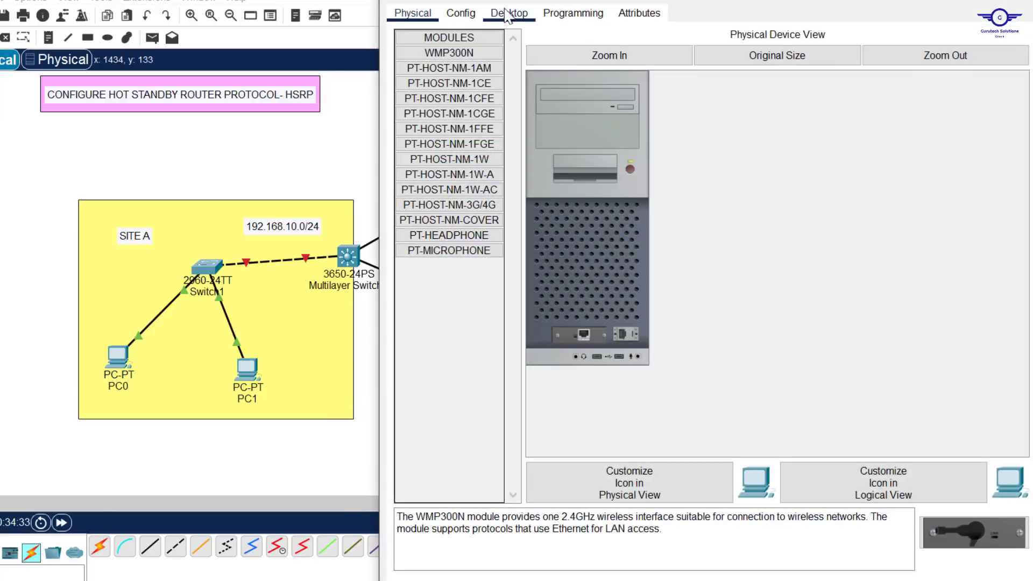
pyautogui.click(509, 14)
pyautogui.click(466, 56)
pyautogui.click(648, 114)
pyautogui.write('192.168.20.10')
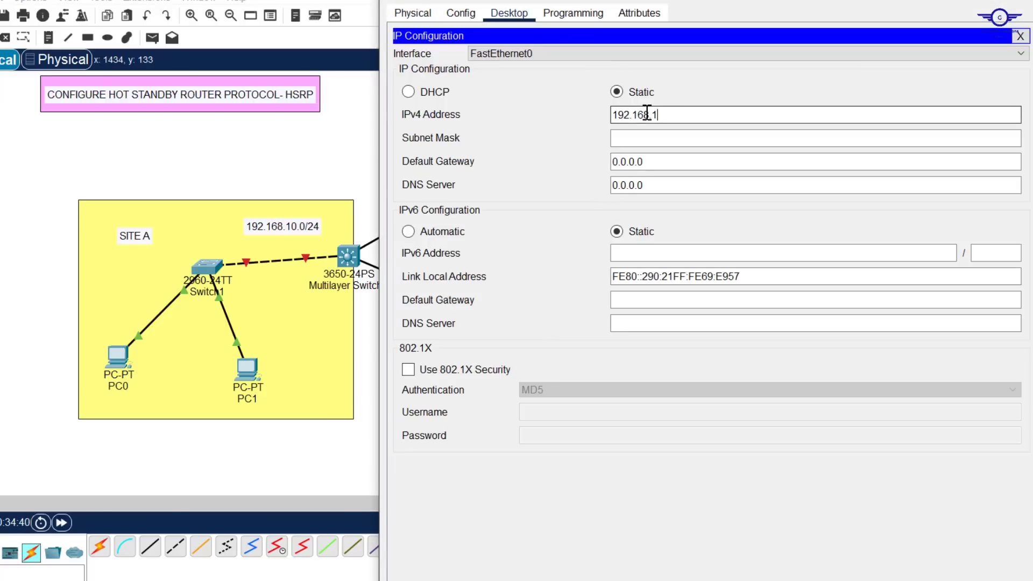
pyautogui.press('Tab')
pyautogui.press('Tab')
pyautogui.write('192.168.20.1')
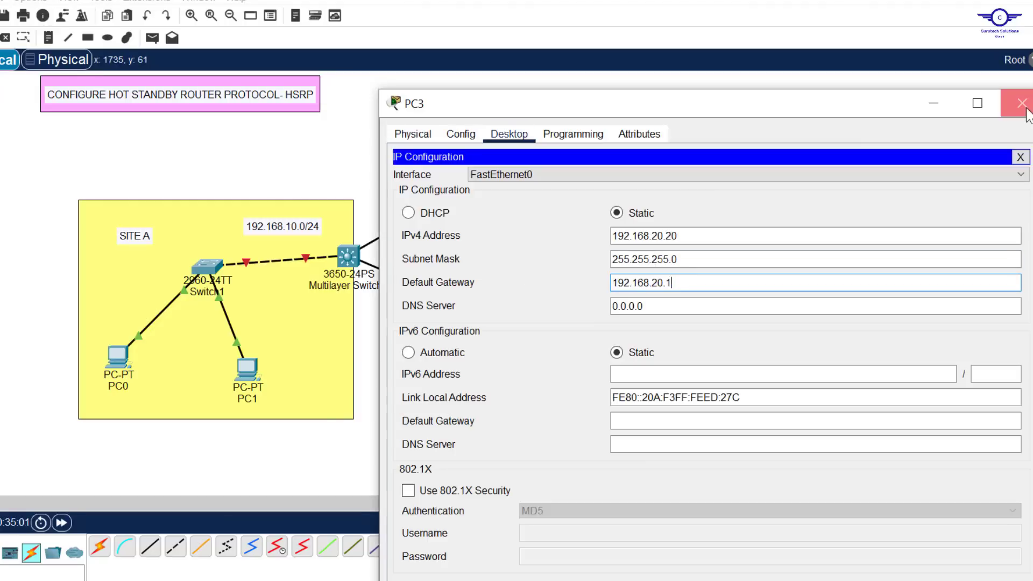
pyautogui.click(1017, 106)
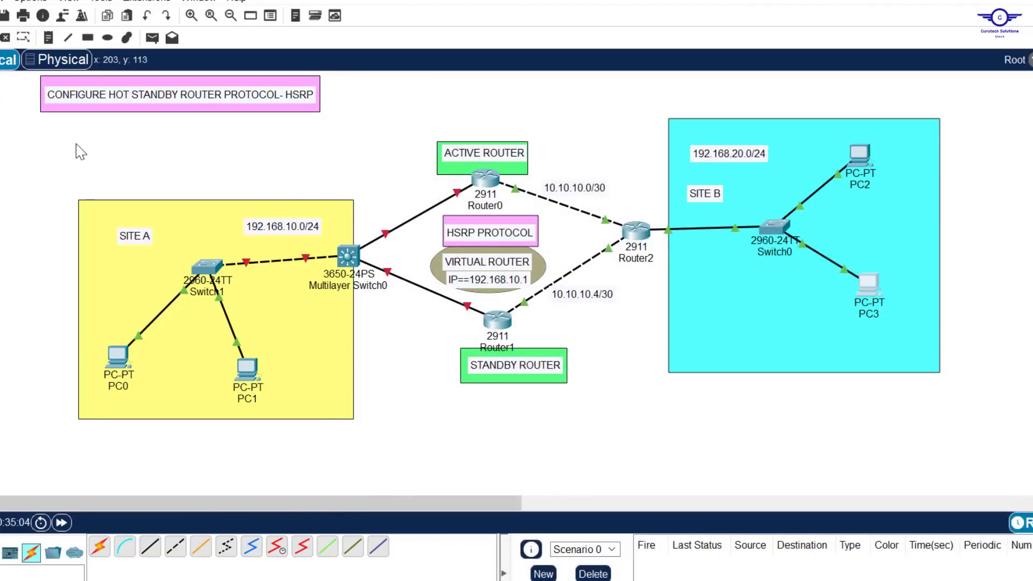
pyautogui.moveTo(65, 143); pyautogui.dragTo(483, 472)
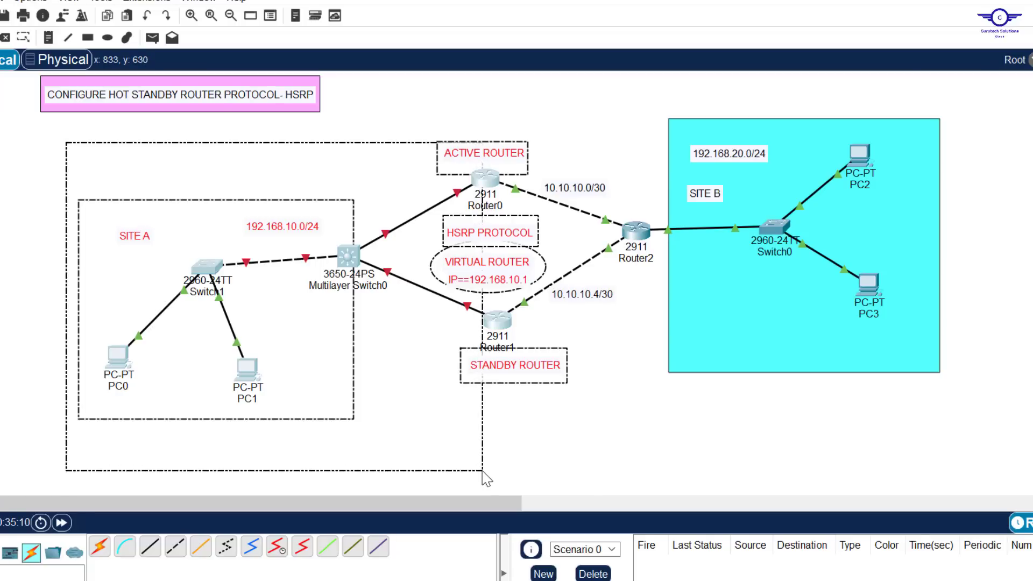
pyautogui.moveTo(483, 472); pyautogui.dragTo(484, 478)
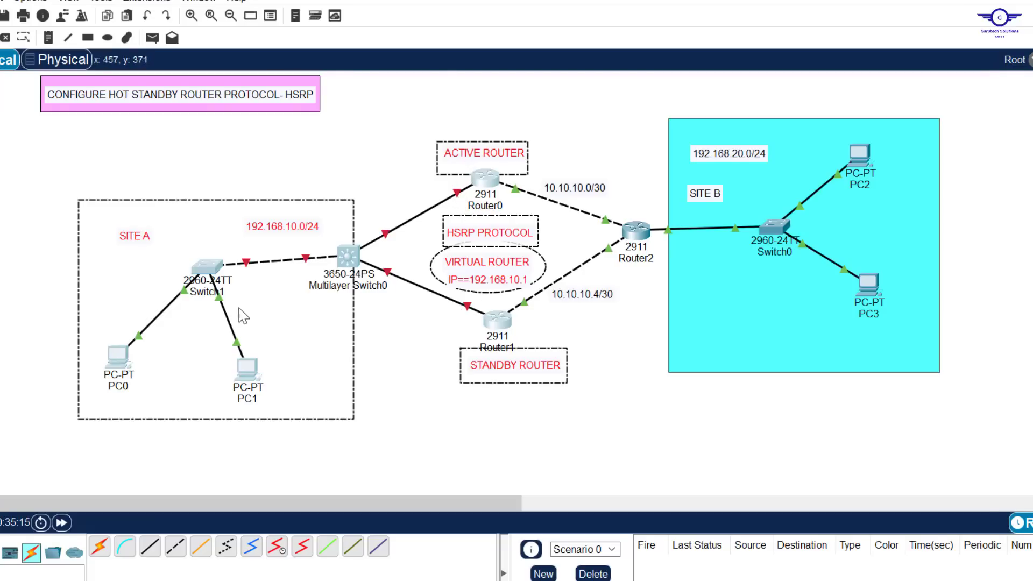
pyautogui.click(394, 417)
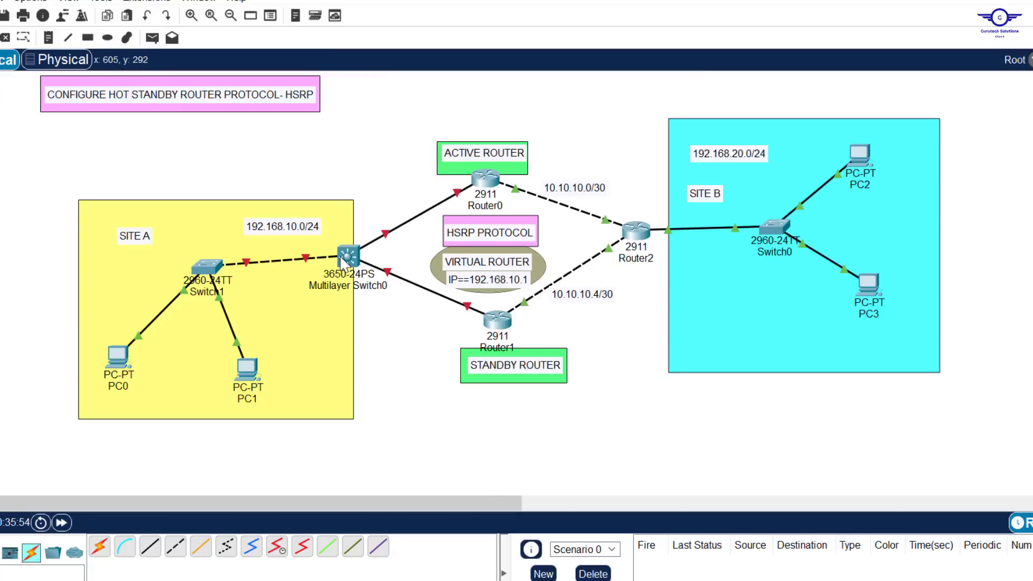
# - Install an AC power supply module in an empty power bay of Multilayer Switch0 and return to the topology
pyautogui.click(340, 255)
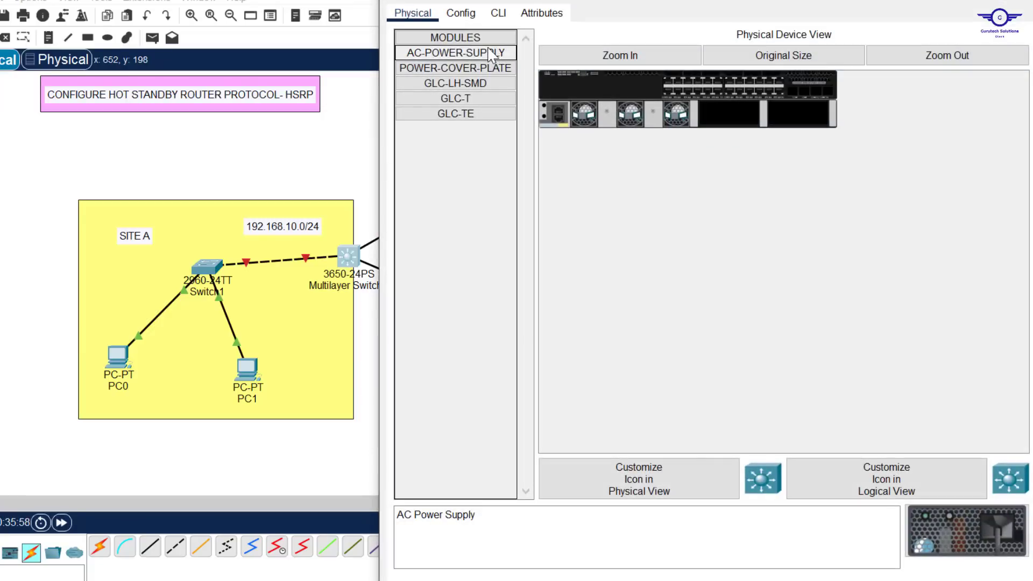
pyautogui.moveTo(500, 52); pyautogui.dragTo(728, 123)
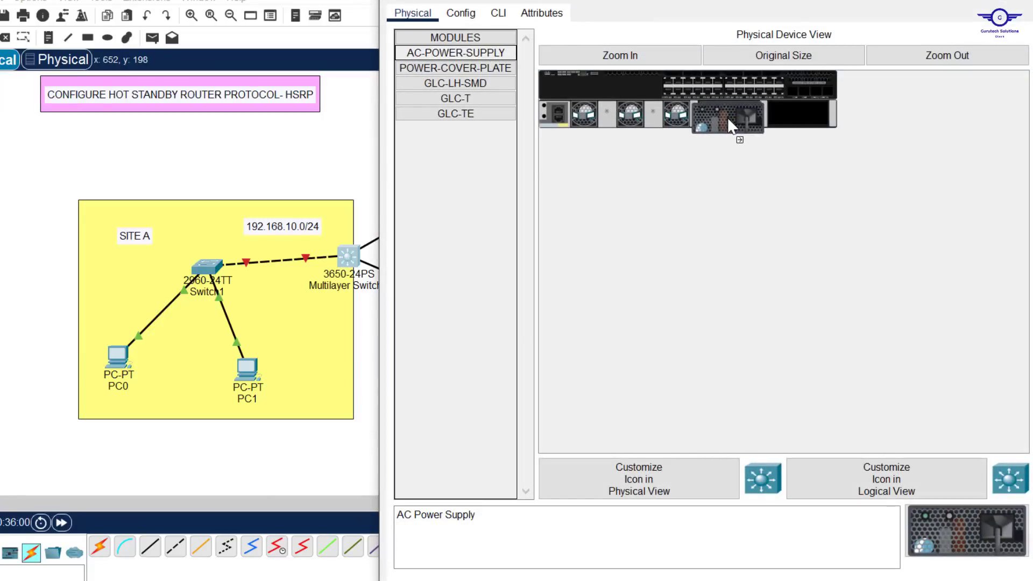
pyautogui.click(1018, 1)
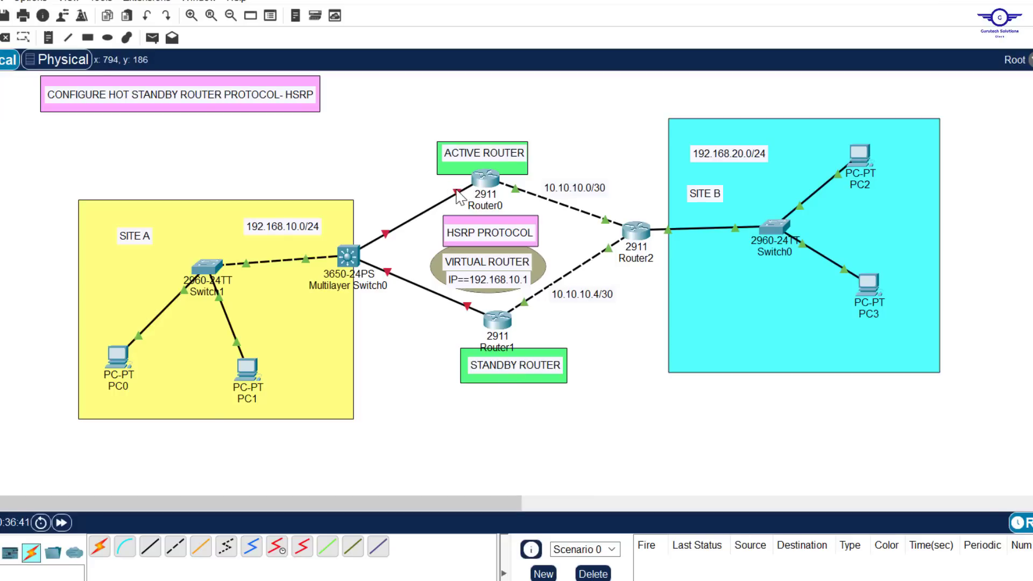
# - Enter configuration mode for GigabitEthernet0/1 on Router0's command line, keeping the terminal clear of Site A and the HSRP routers in the topology
pyautogui.click(486, 186)
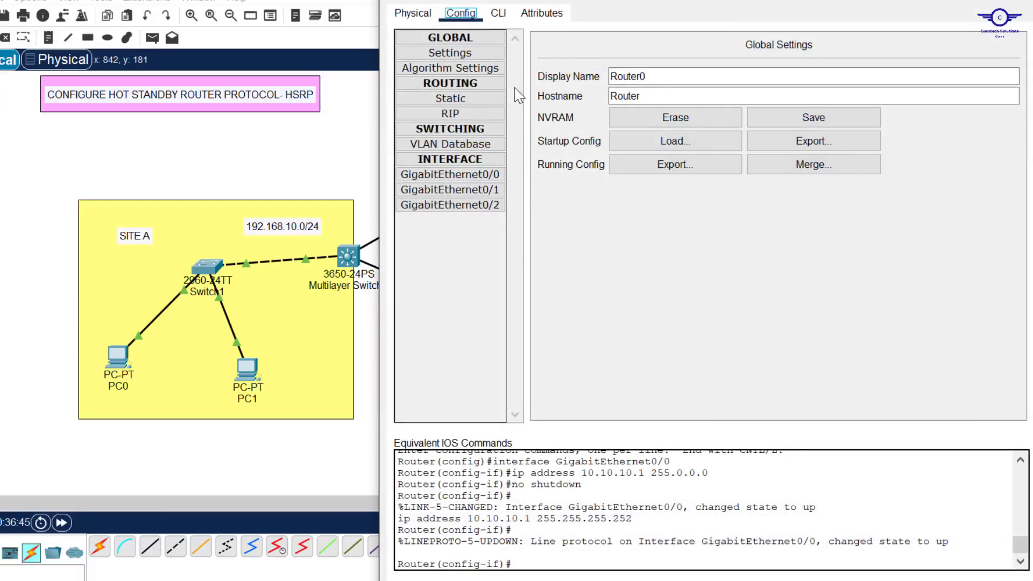
pyautogui.click(499, 13)
pyautogui.press('Return')
pyautogui.press('Return')
pyautogui.press('Return')
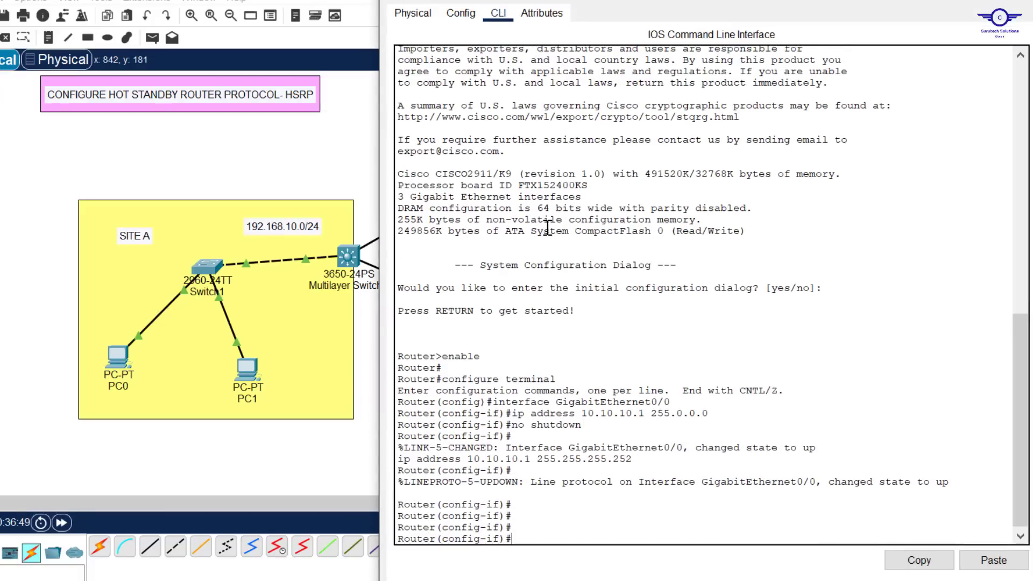
pyautogui.press('Up')
pyautogui.press('Up')
pyautogui.press('Up')
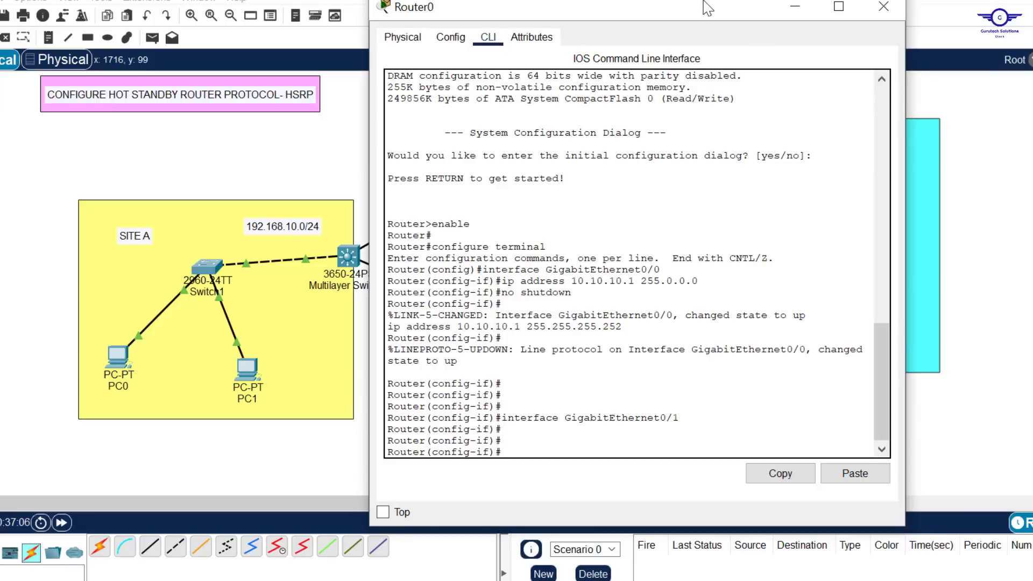
pyautogui.moveTo(711, 9); pyautogui.dragTo(891, 36)
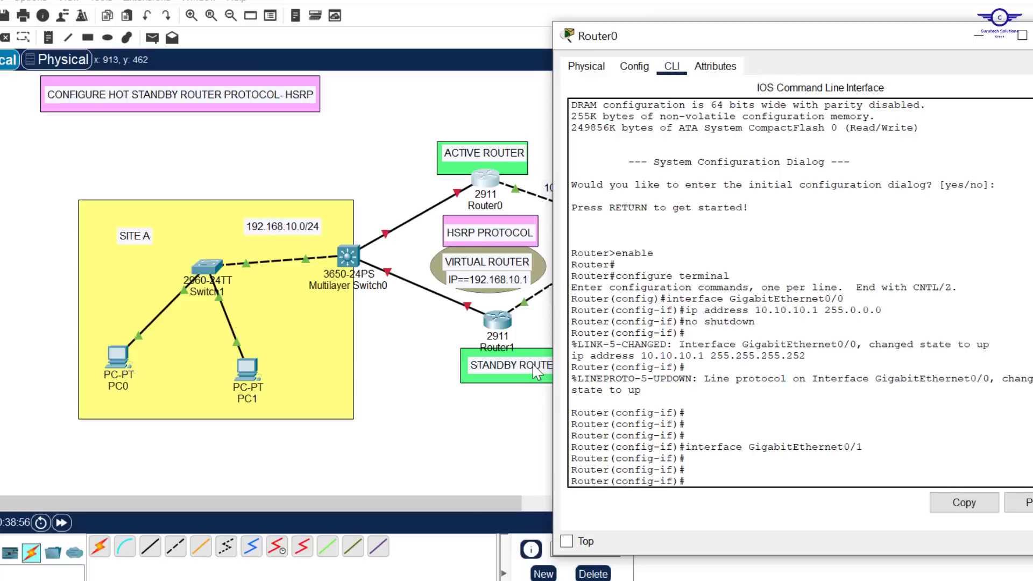
# - Assign IP address 192.168.10.3 with mask 255.255.255.0 to Router0's GigabitEthernet0/1
pyautogui.write('p add  192')
pyautogui.press('BackSpace')
pyautogui.press('BackSpace')
pyautogui.press('BackSpace')
pyautogui.write('19')
pyautogui.press('BackSpace')
pyautogui.write('92.168.10.3')
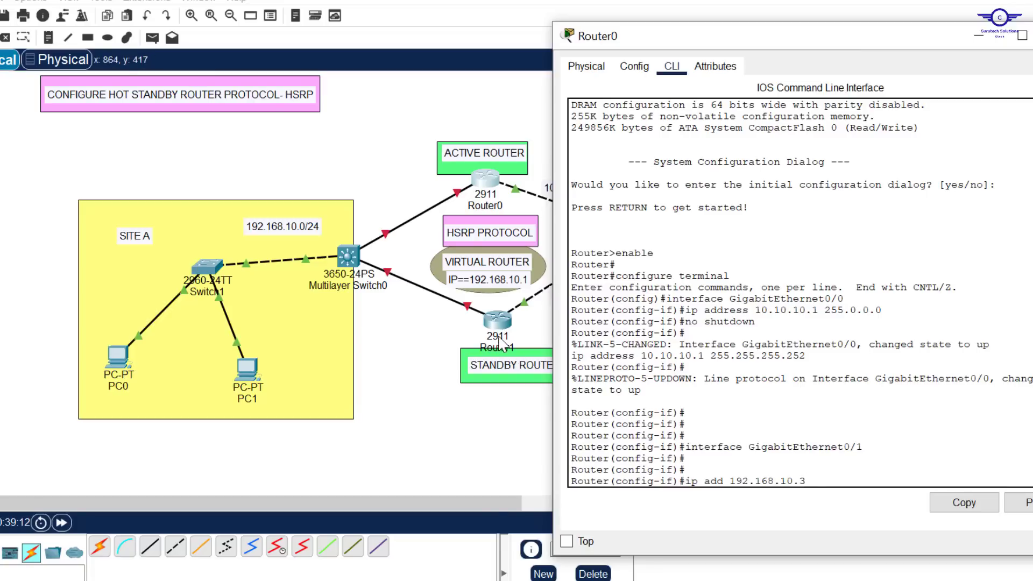
pyautogui.write(' 255.255.24')
pyautogui.press('BackSpace')
pyautogui.write('55.0')
pyautogui.press('Return')
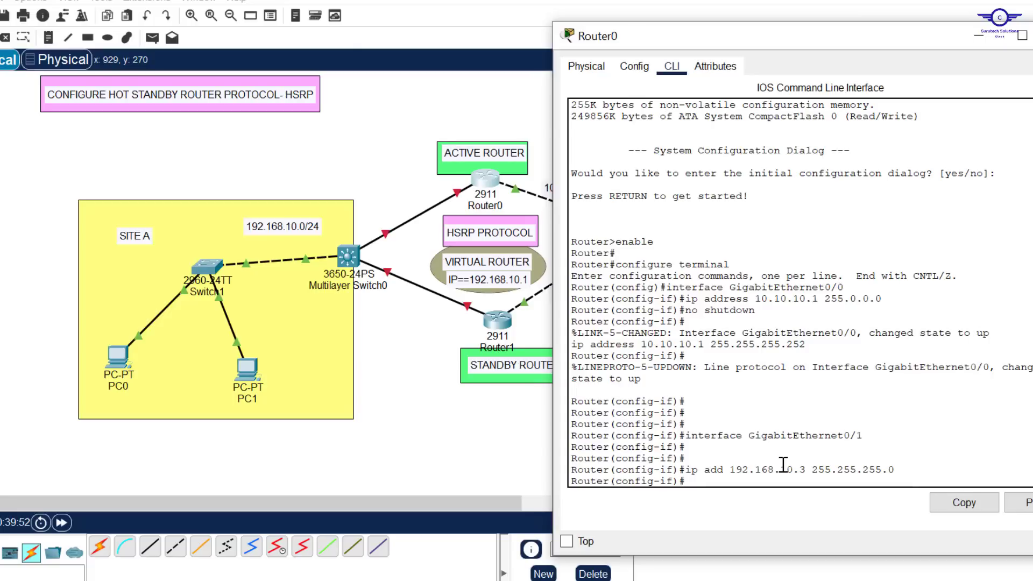
# - Display the help for the standby command on GigabitEthernet0/1 and examine the group number option
pyautogui.write('stand')
pyautogui.press('Tab')
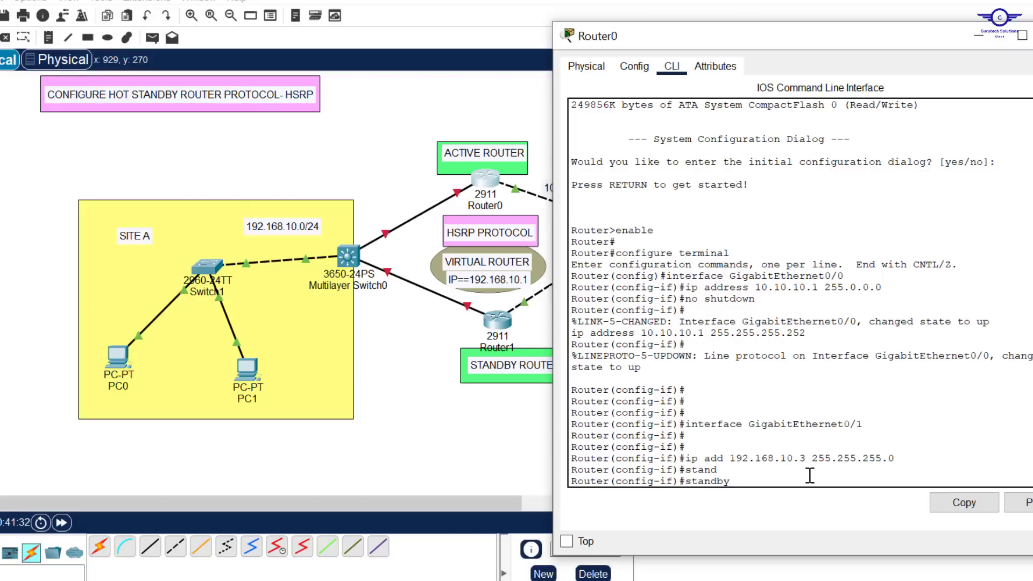
pyautogui.write('30')
pyautogui.press('BackSpace')
pyautogui.press('BackSpace')
pyautogui.write('?')
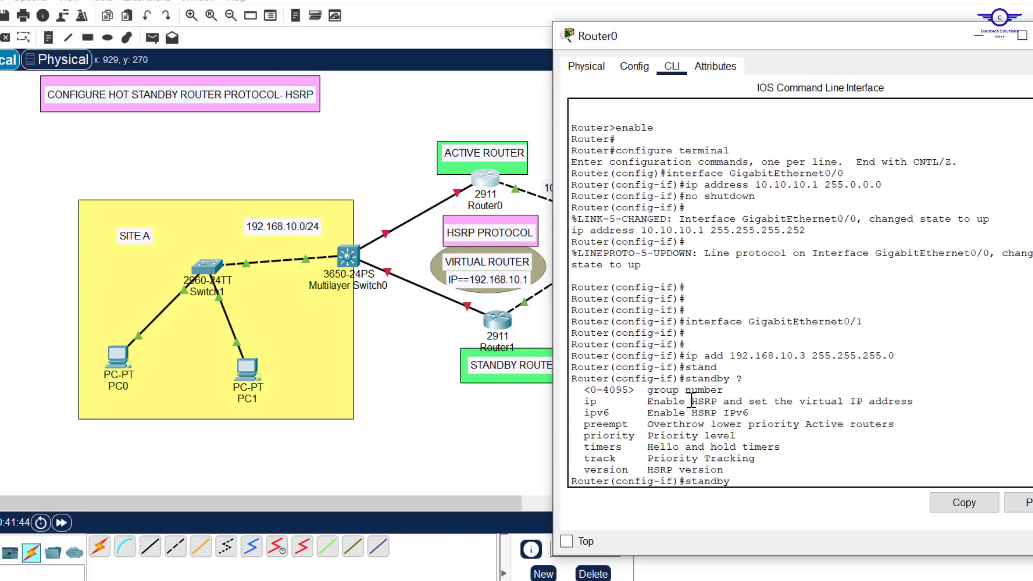
pyautogui.moveTo(726, 391); pyautogui.dragTo(589, 391)
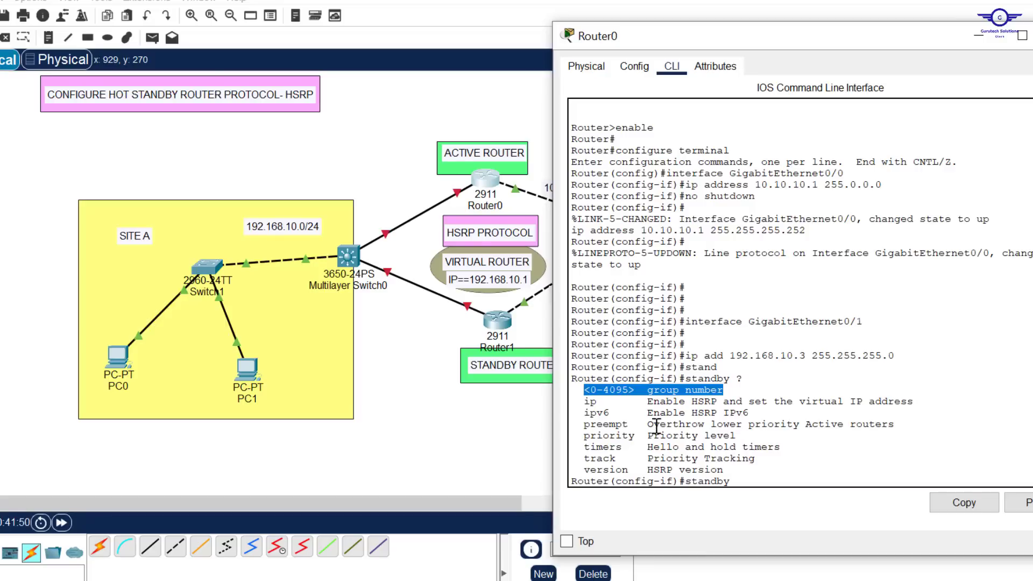
# - Display the options available for standby group 5 and examine the priority, preempt and ip entries
pyautogui.click(752, 479)
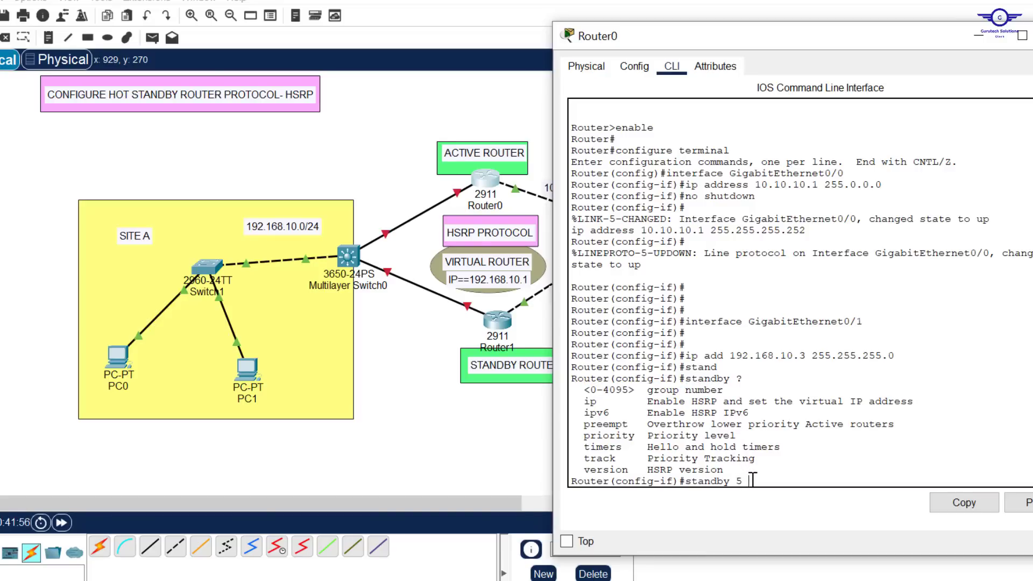
pyautogui.write('?')
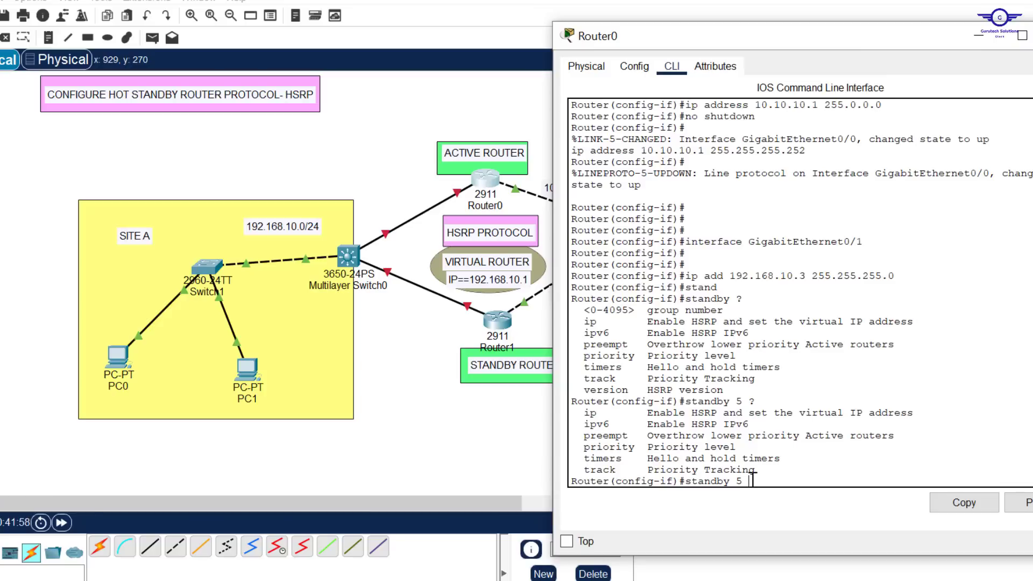
pyautogui.write('?')
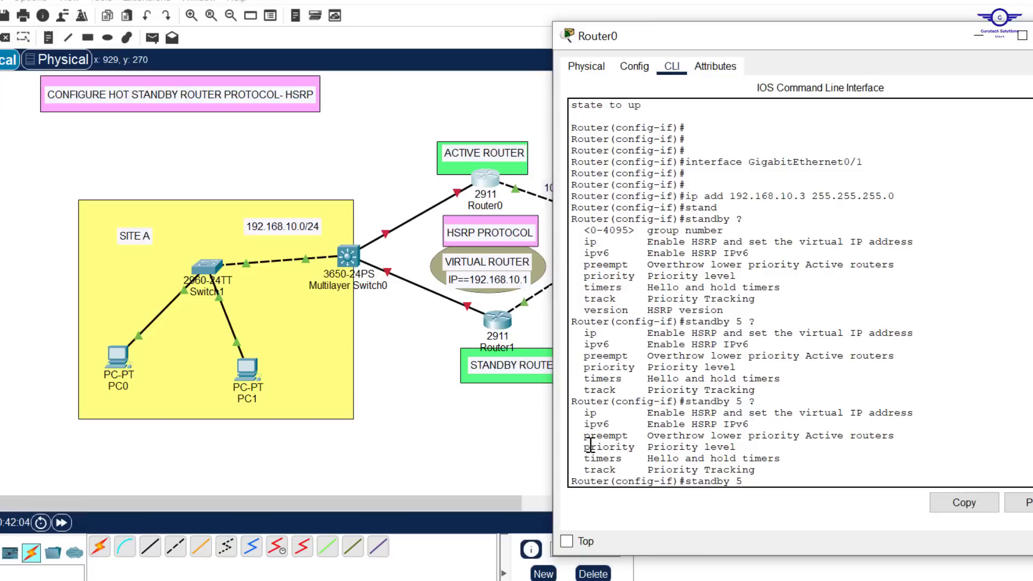
pyautogui.moveTo(579, 447); pyautogui.dragTo(732, 448)
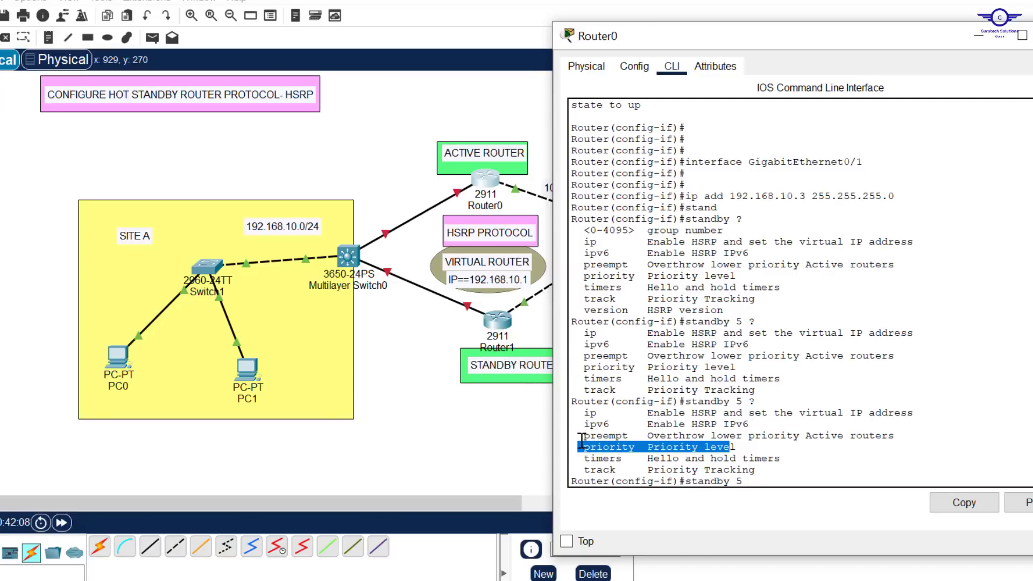
pyautogui.moveTo(580, 439); pyautogui.dragTo(648, 430)
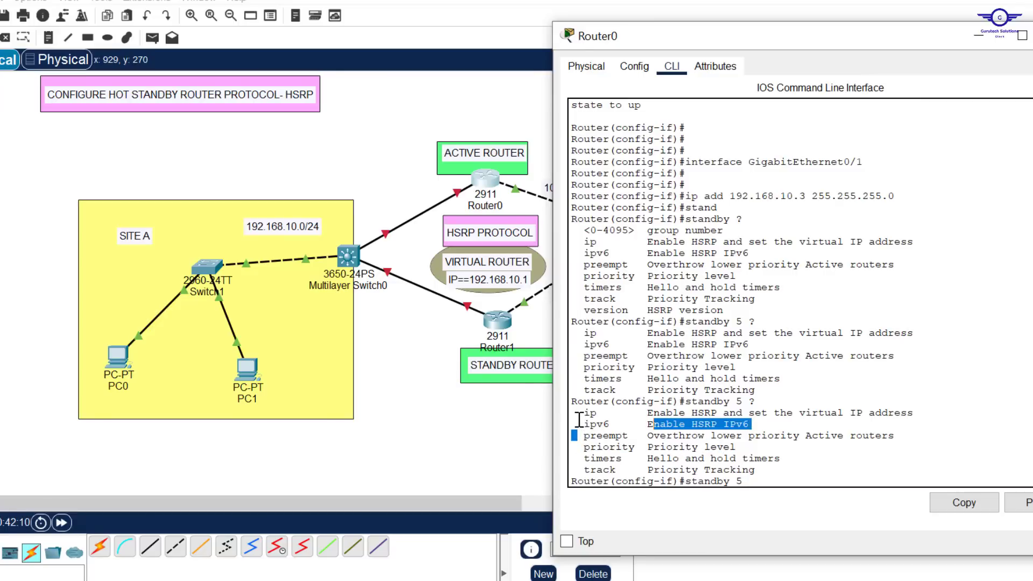
pyautogui.moveTo(579, 424); pyautogui.dragTo(611, 407)
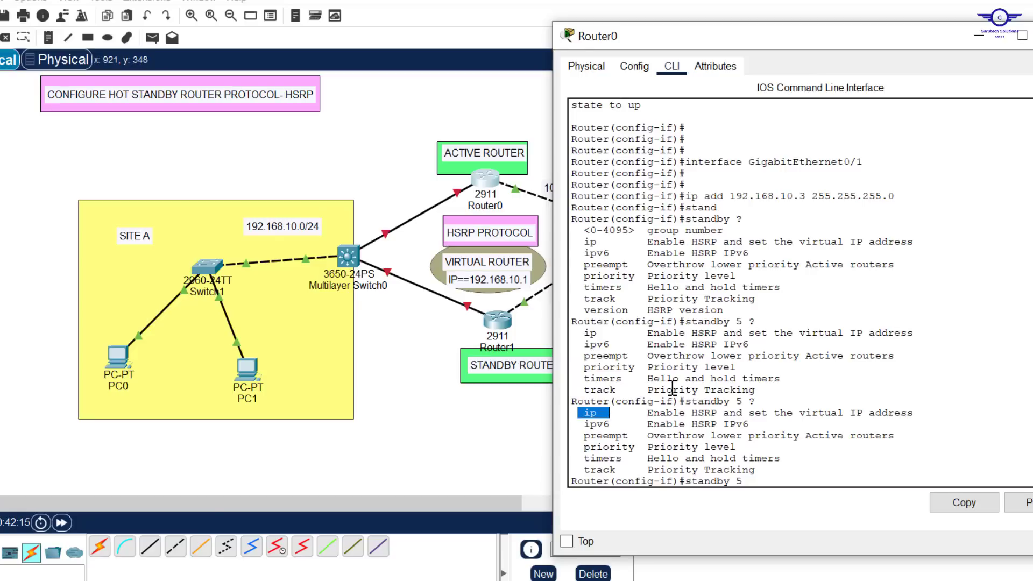
# - Check the allowed priority range, set the priority of standby group 5 to 100, and review the entered commands
pyautogui.click(756, 470)
pyautogui.write('pr')
pyautogui.press('Tab')
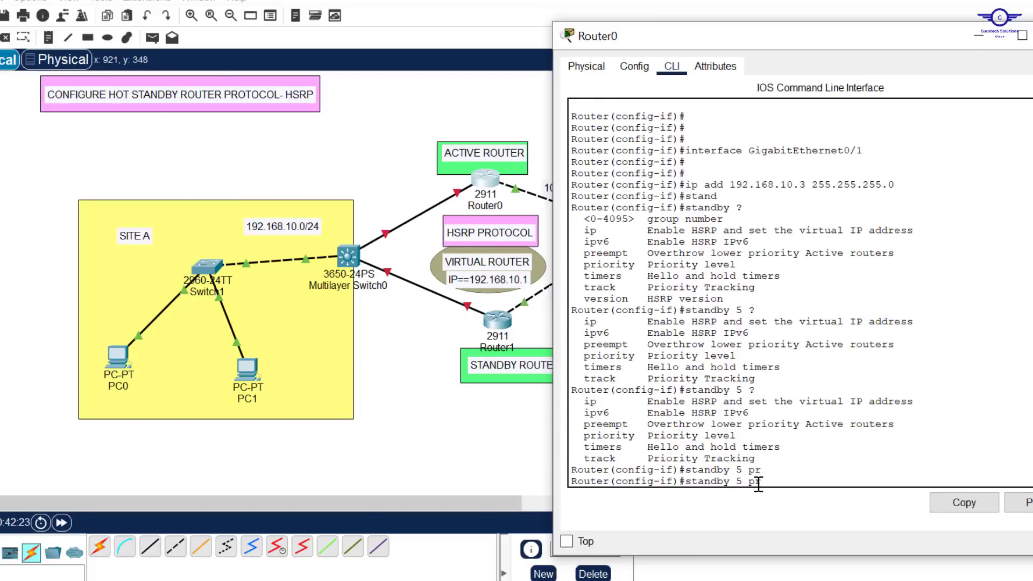
pyautogui.write('io')
pyautogui.press('Tab')
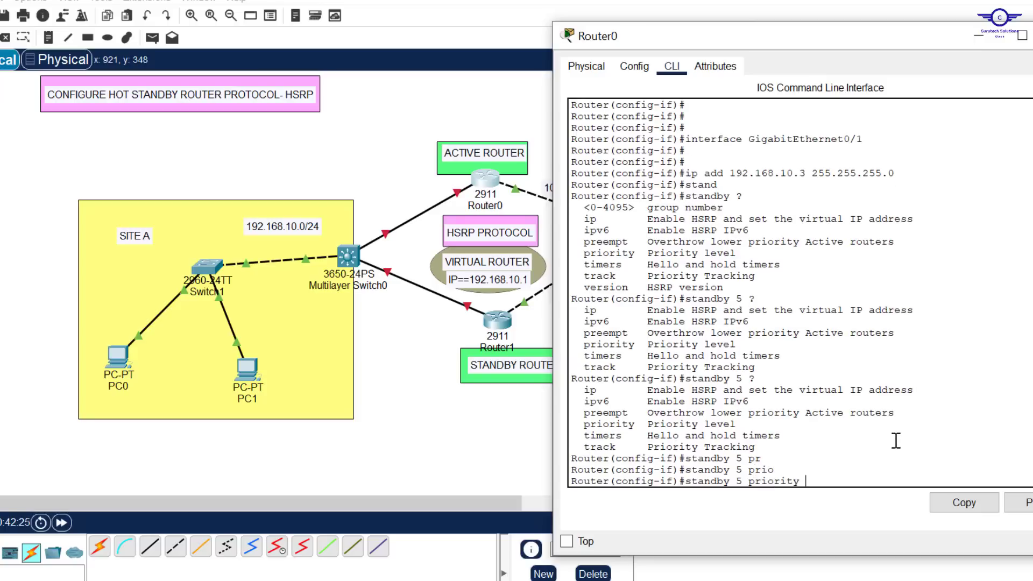
pyautogui.write('?')
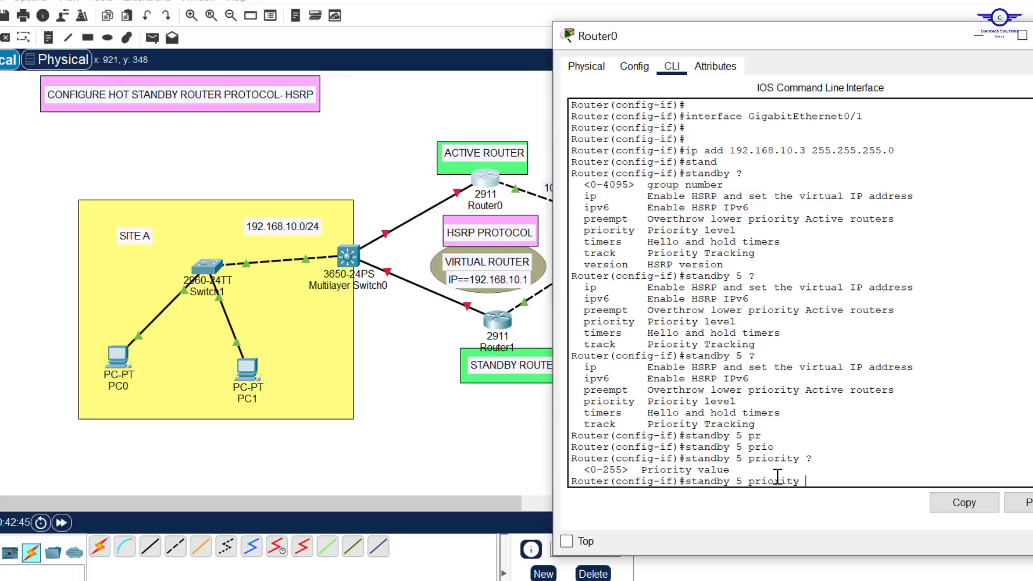
pyautogui.write('00')
pyautogui.press('Return')
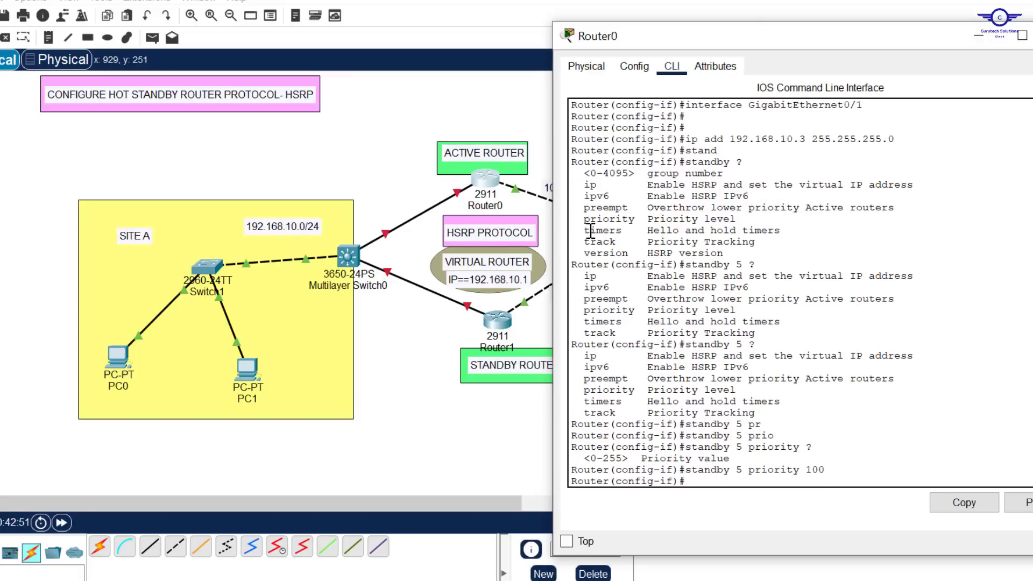
pyautogui.press('Return')
pyautogui.press('Return')
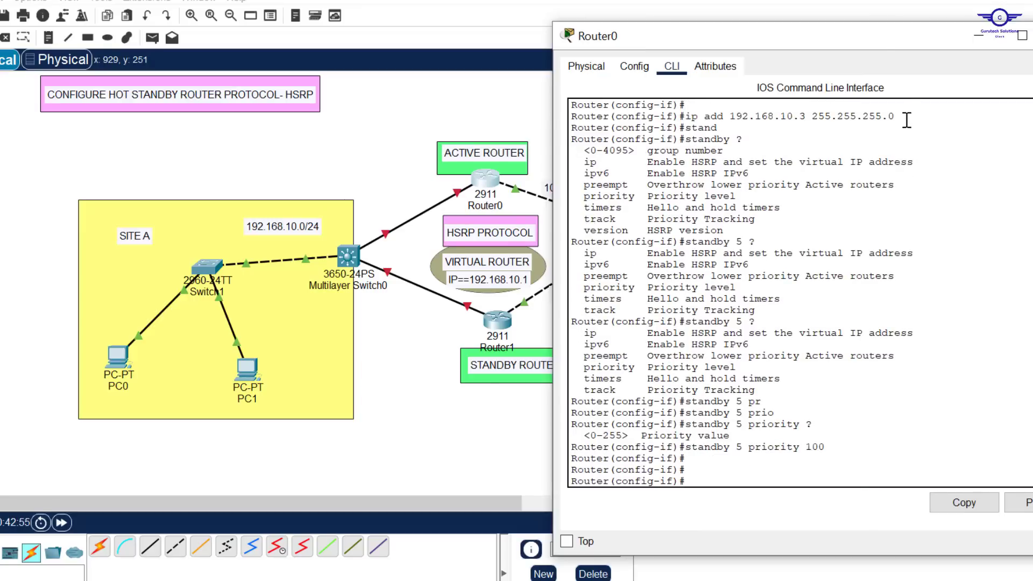
pyautogui.moveTo(907, 120); pyautogui.dragTo(686, 117)
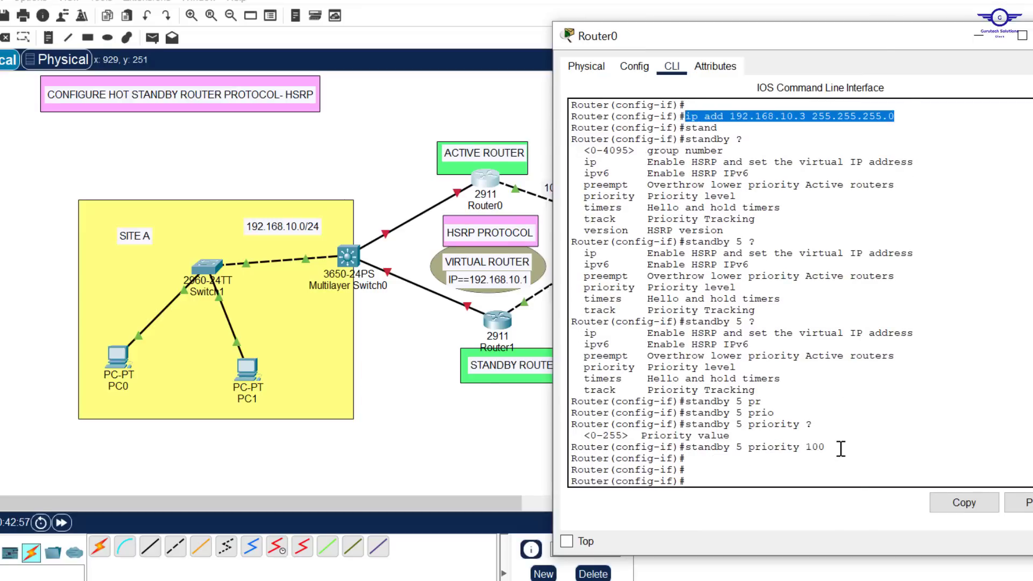
pyautogui.moveTo(841, 452); pyautogui.dragTo(689, 450)
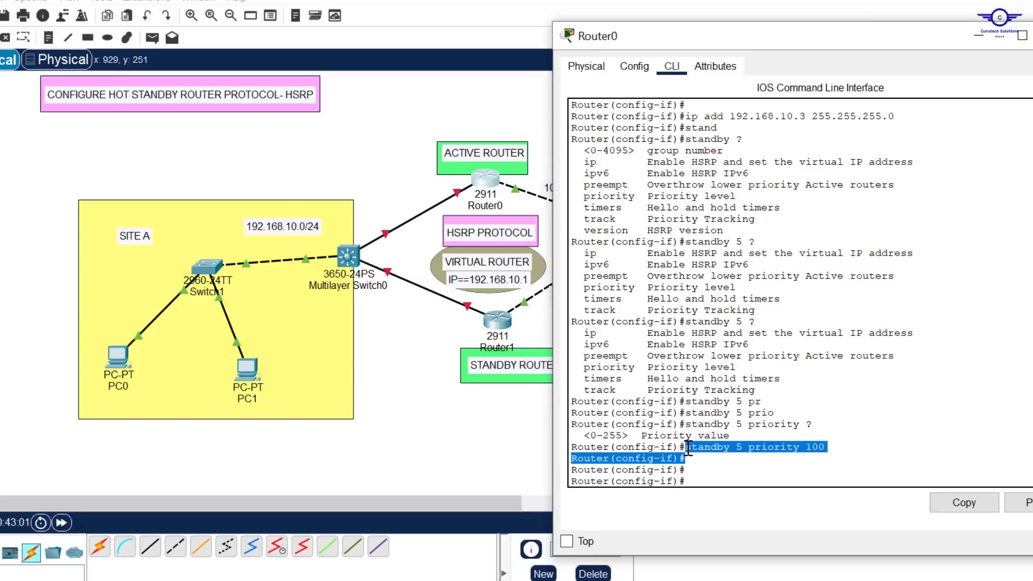
pyautogui.click(719, 463)
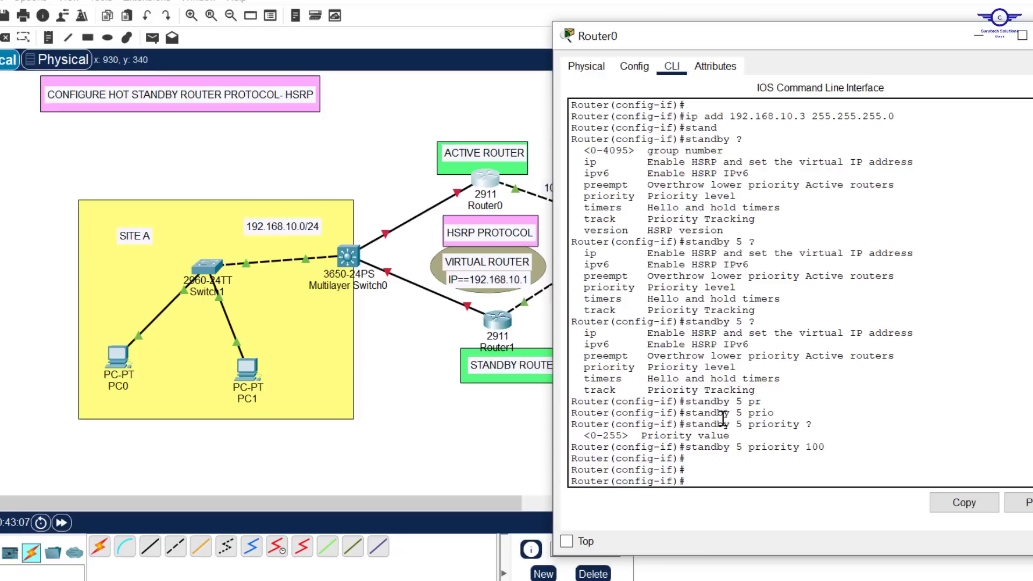
# - Set the virtual IP address of standby group 5 to 192.168.10.1 on Router0's GigabitEthernet0/1
pyautogui.write('stand')
pyautogui.press('Tab')
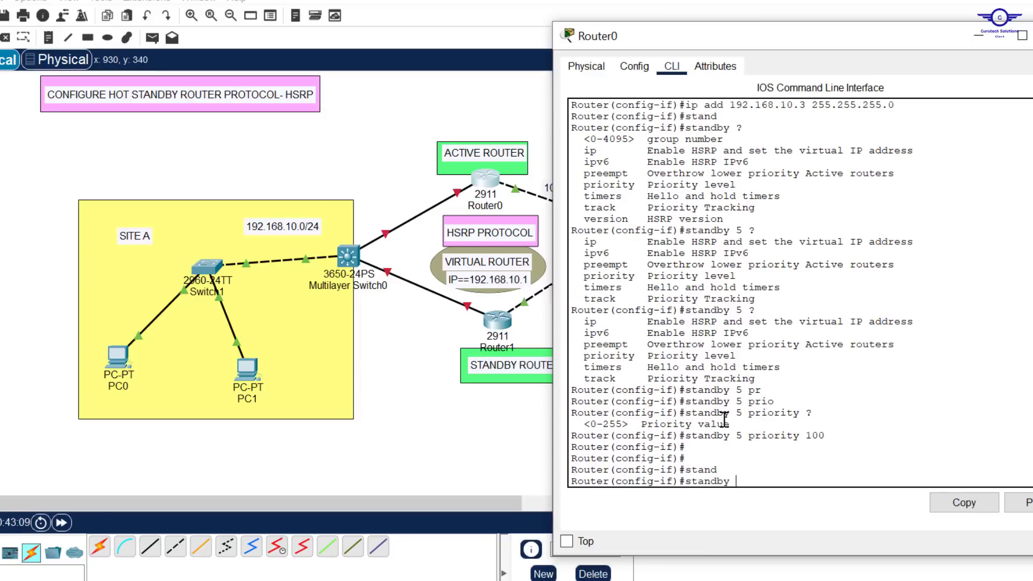
pyautogui.write('5')
pyautogui.write(' i')
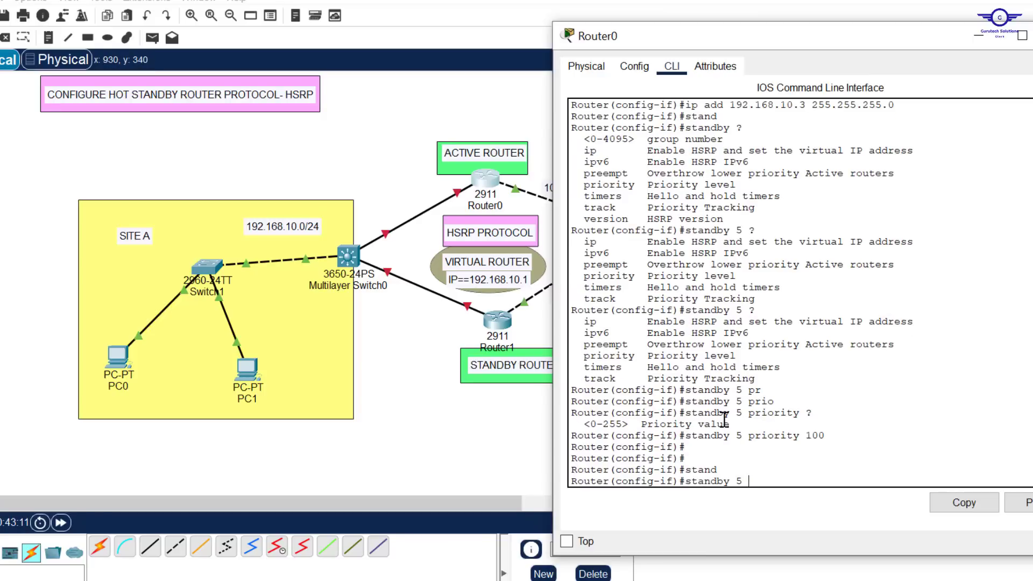
pyautogui.press('Tab')
pyautogui.write('p')
pyautogui.press('Tab')
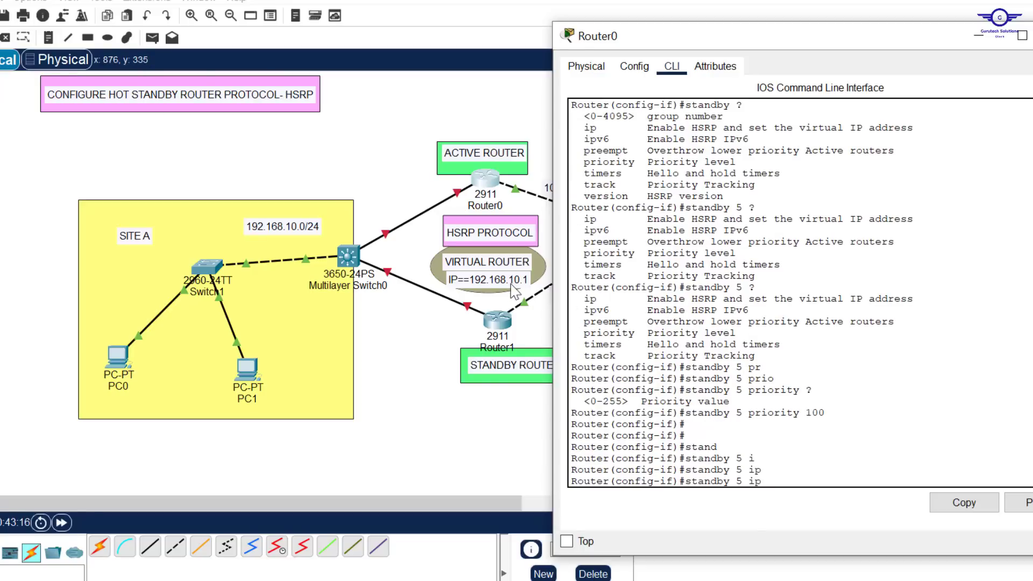
pyautogui.write('192.168.10')
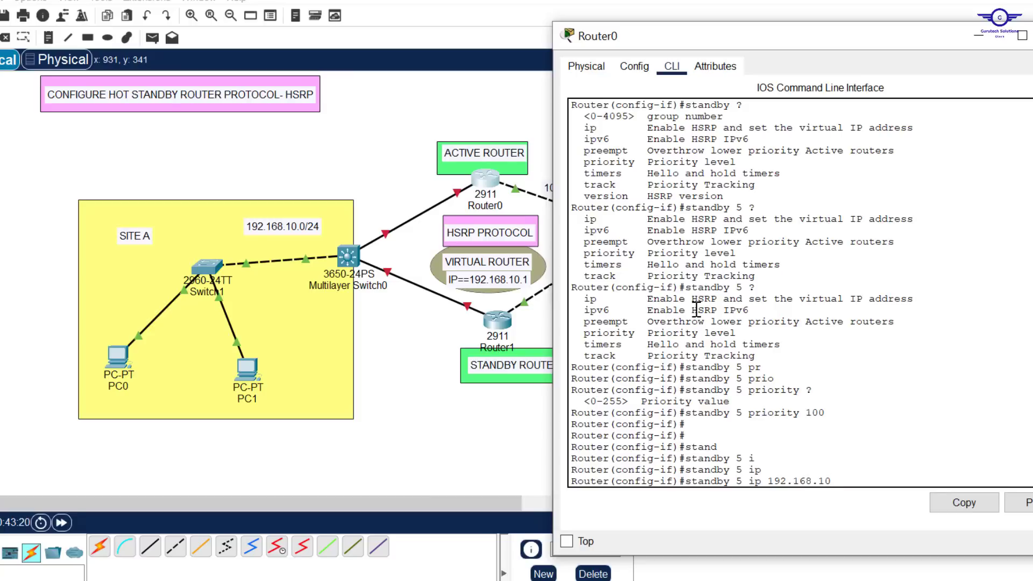
pyautogui.write('.1')
pyautogui.press('Return')
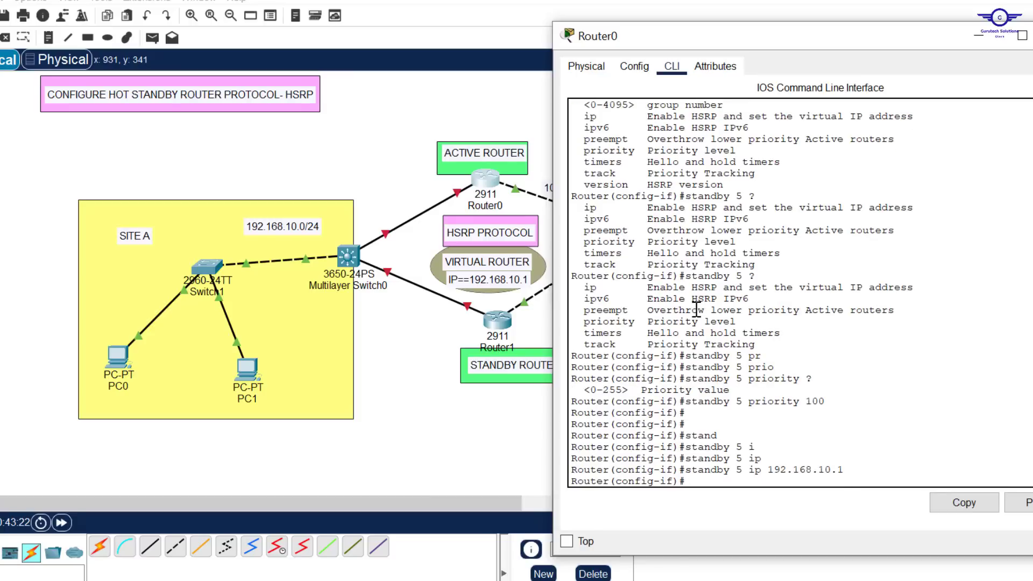
pyautogui.press('Return')
pyautogui.press('Return')
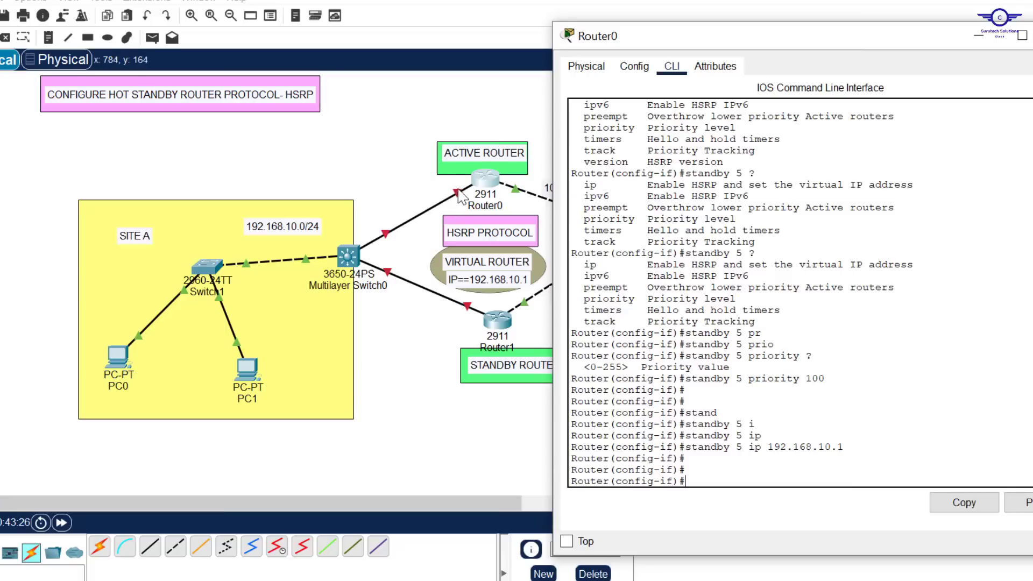
# - Bring up Router0's GigabitEthernet0/1 interface with no shut
pyautogui.write('no shut')
pyautogui.press('Return')
pyautogui.press('Return')
pyautogui.press('Return')
pyautogui.press('Return')
pyautogui.press('Return')
pyautogui.press('Return')
pyautogui.press('Return')
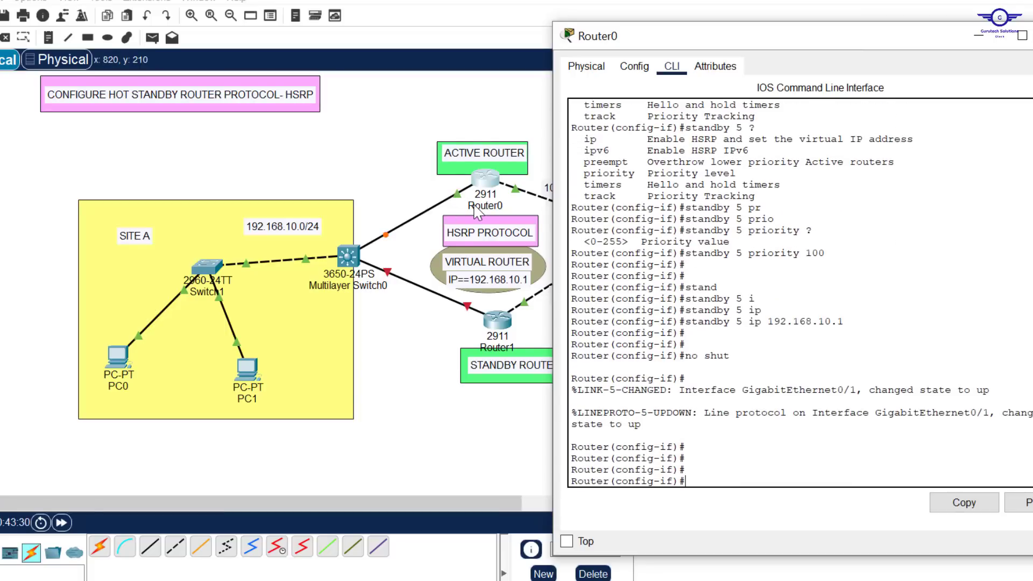
# - Save Router0's running configuration with do wr
pyautogui.write('do wr')
pyautogui.press('Return')
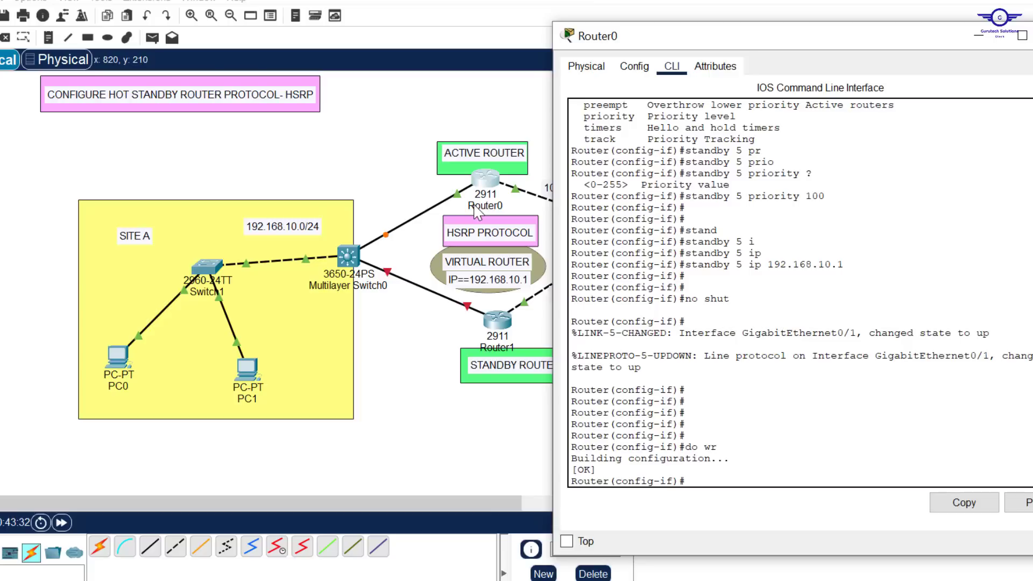
pyautogui.press('Return')
pyautogui.press('Return')
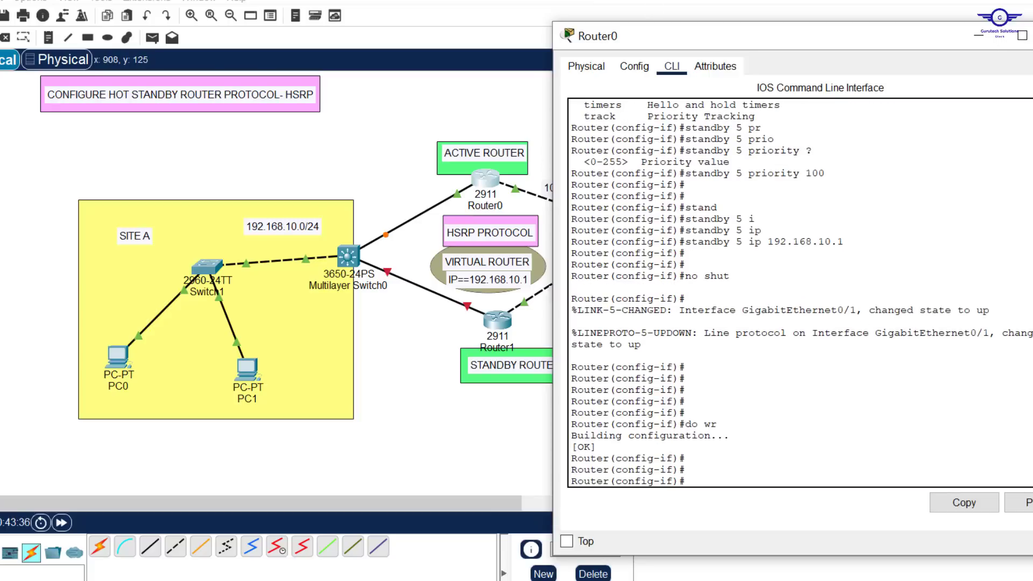
# - Put Router0's window away and check which Router1 port links to Multilayer Switch0
pyautogui.click(1023, 36)
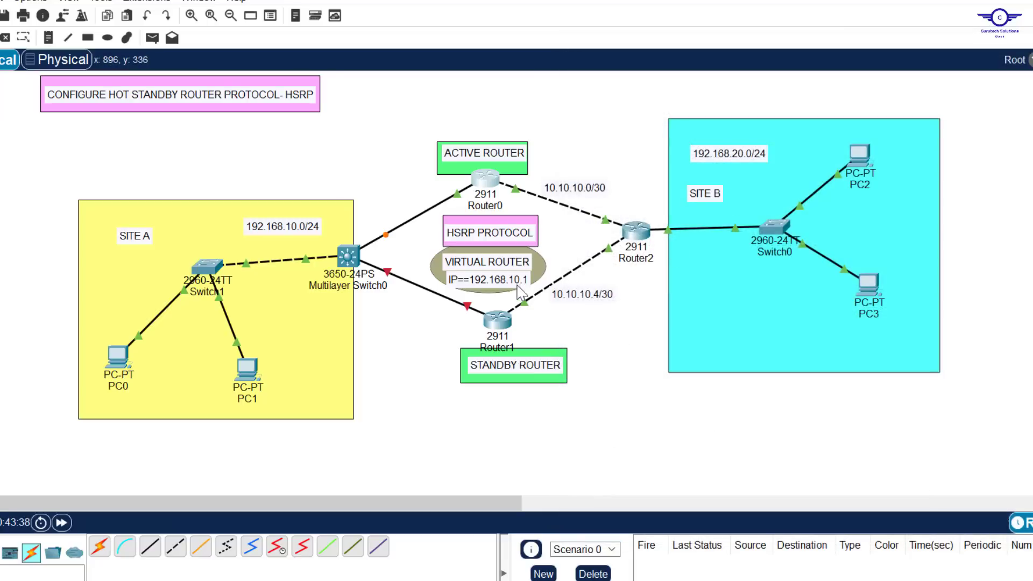
pyautogui.click(495, 322)
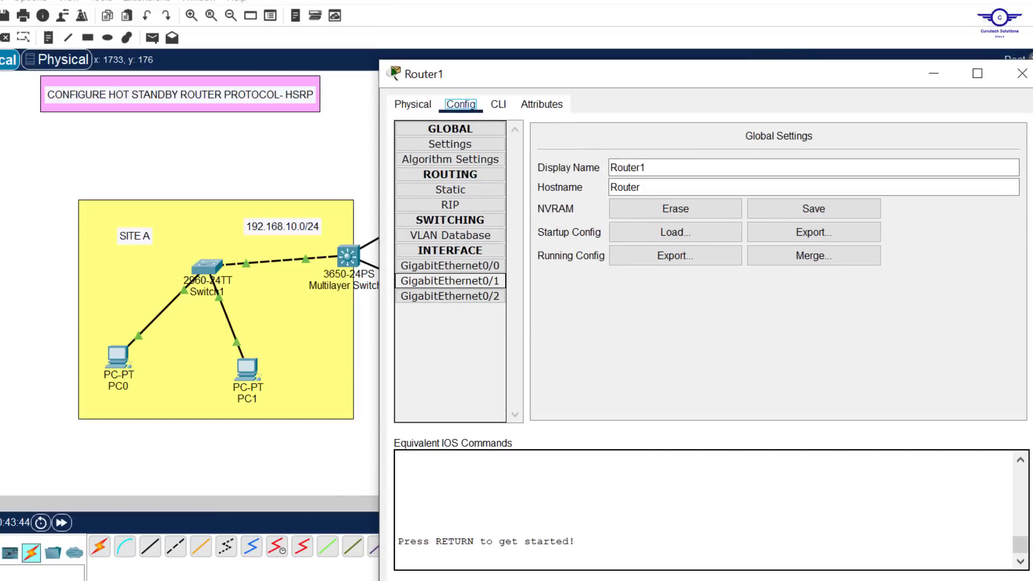
pyautogui.moveTo(1032, 196); pyautogui.dragTo(919, 195)
pyautogui.click(1031, 182)
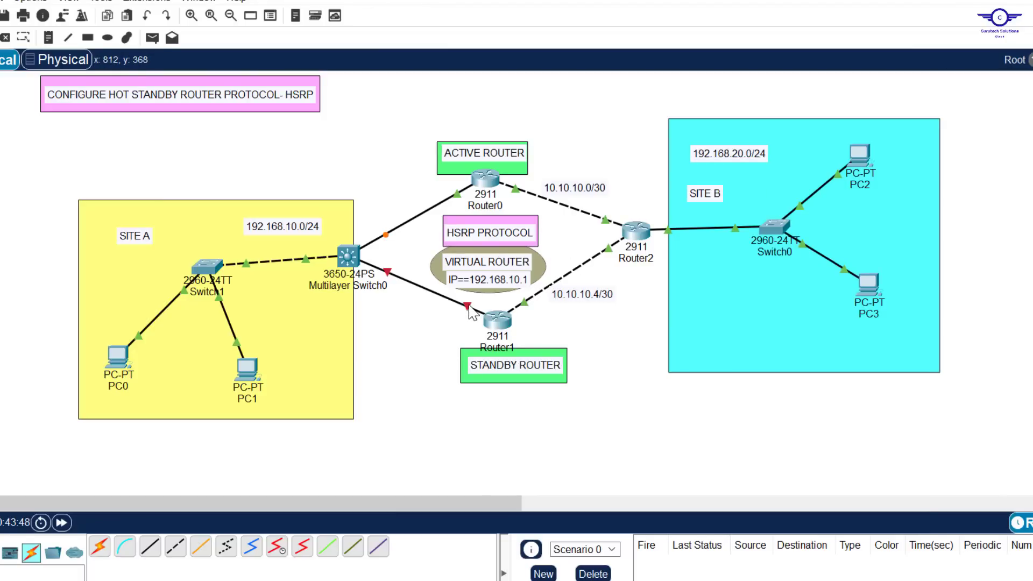
pyautogui.moveTo(472, 312)
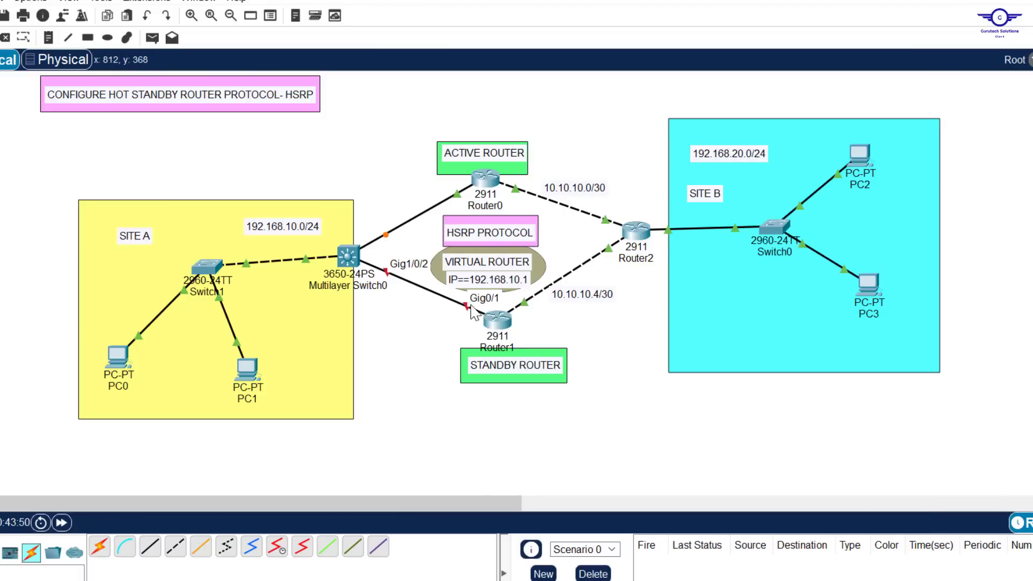
# - Open Router1's command-line interface and enter global configuration mode with en and conf t
pyautogui.click(498, 321)
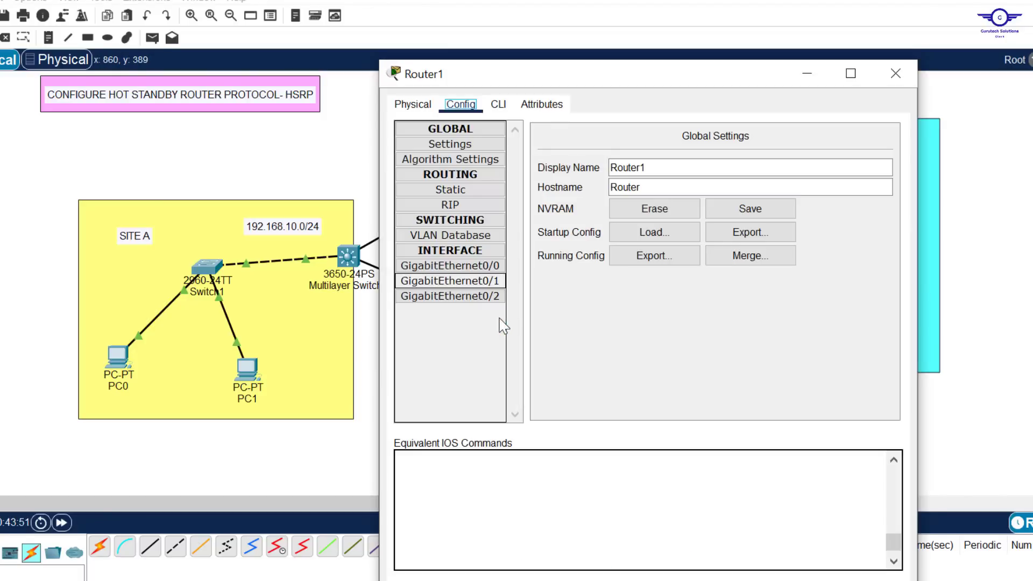
pyautogui.click(498, 104)
pyautogui.press('Return')
pyautogui.press('Return')
pyautogui.press('Return')
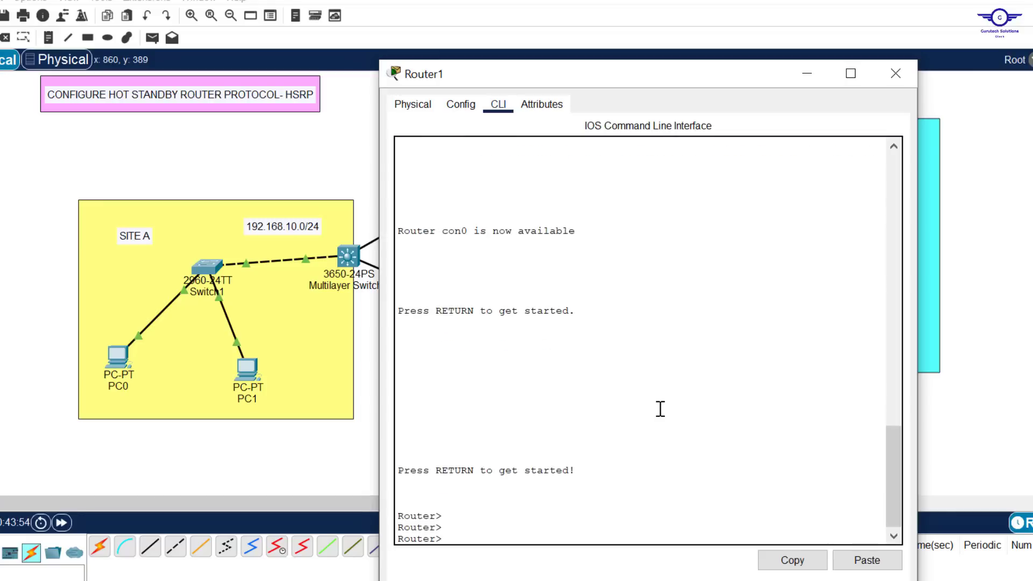
pyautogui.write('en')
pyautogui.press('Return')
pyautogui.write('conf t')
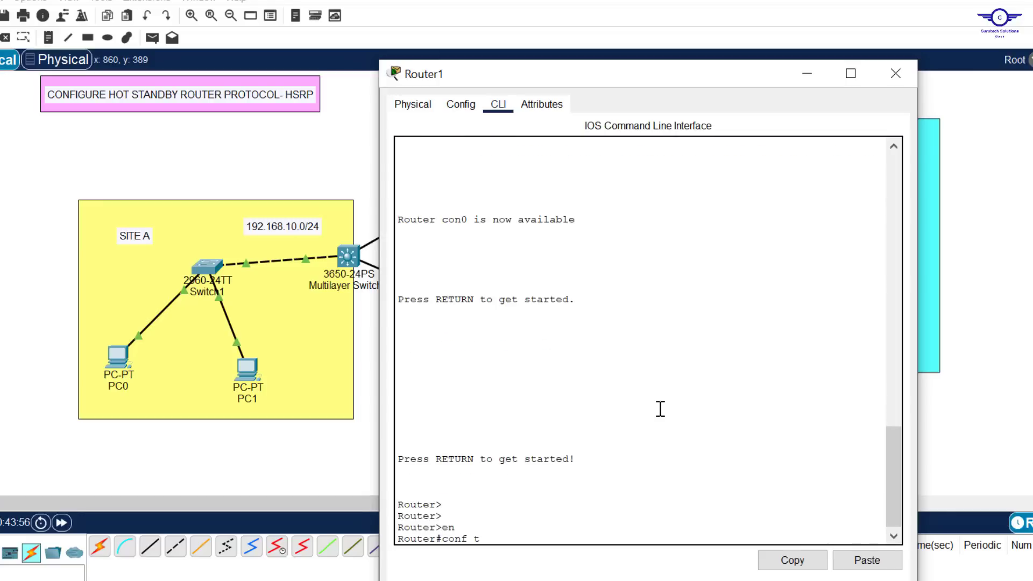
pyautogui.press('Return')
pyautogui.press('Return')
pyautogui.press('Return')
pyautogui.press('Return')
# - Enter interface configuration mode for Router1's GigabitEthernet0/1 with int gig0/1
pyautogui.write('int')
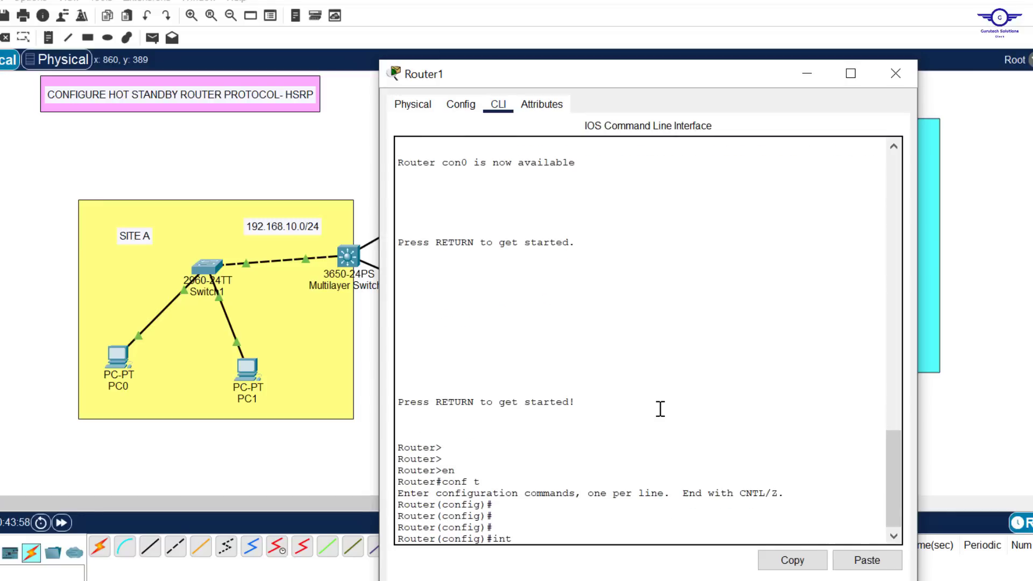
pyautogui.write(' gig0/1')
pyautogui.press('Return')
pyautogui.press('Return')
pyautogui.press('Return')
pyautogui.press('Return')
pyautogui.press('Return')
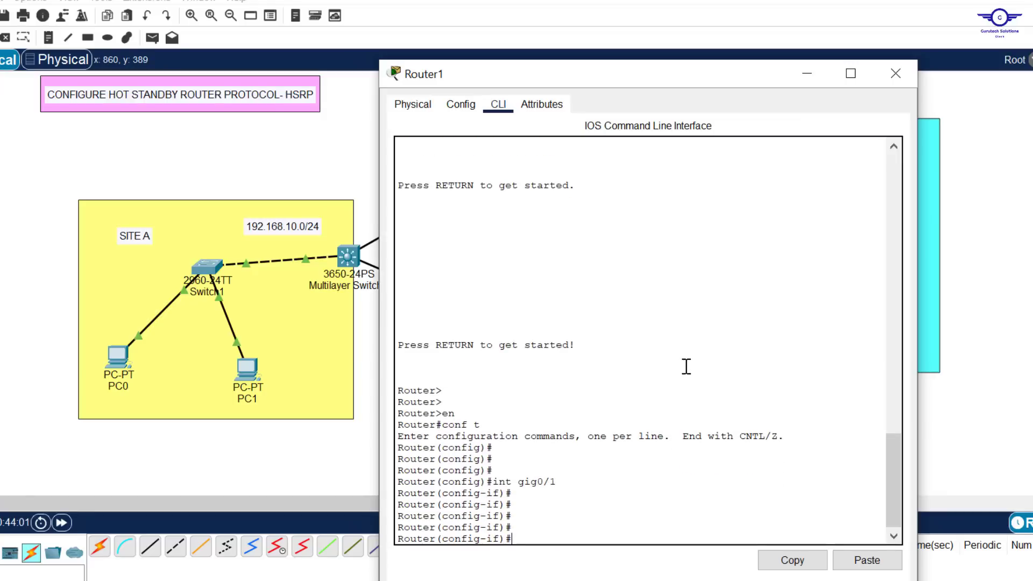
# - Assign the IP address 192.168.10.2 with mask 255.255.255.0 to Router1's GigabitEthernet0/1
pyautogui.moveTo(643, 89); pyautogui.dragTo(820, 46)
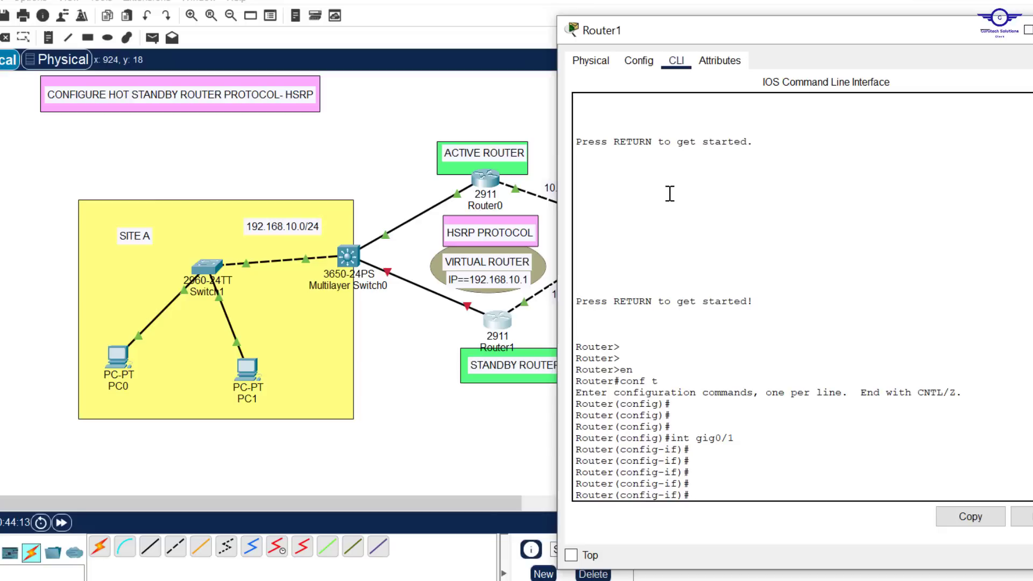
pyautogui.write('ip add')
pyautogui.press('Tab')
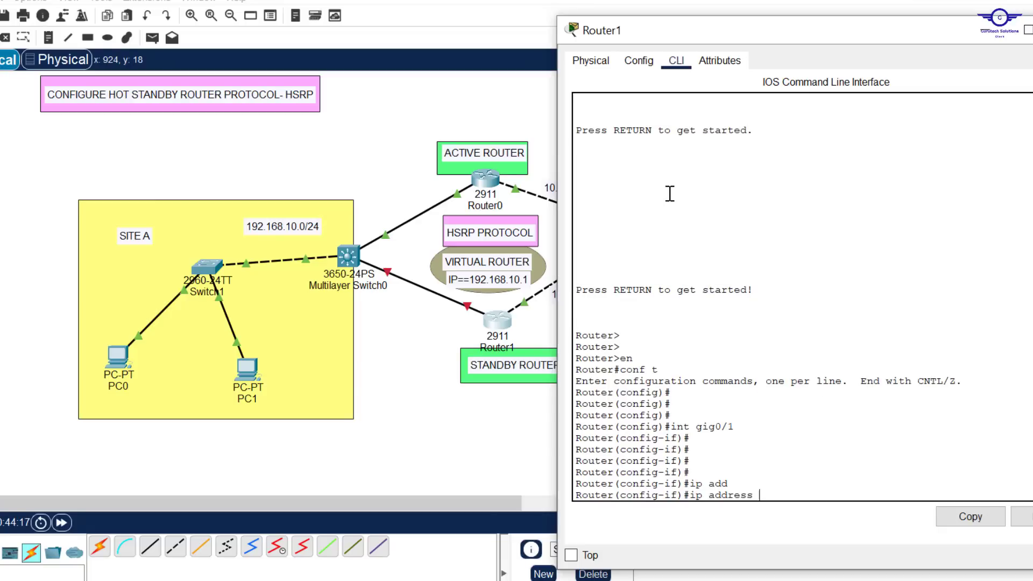
pyautogui.write('192.168.10.2')
pyautogui.write('255')
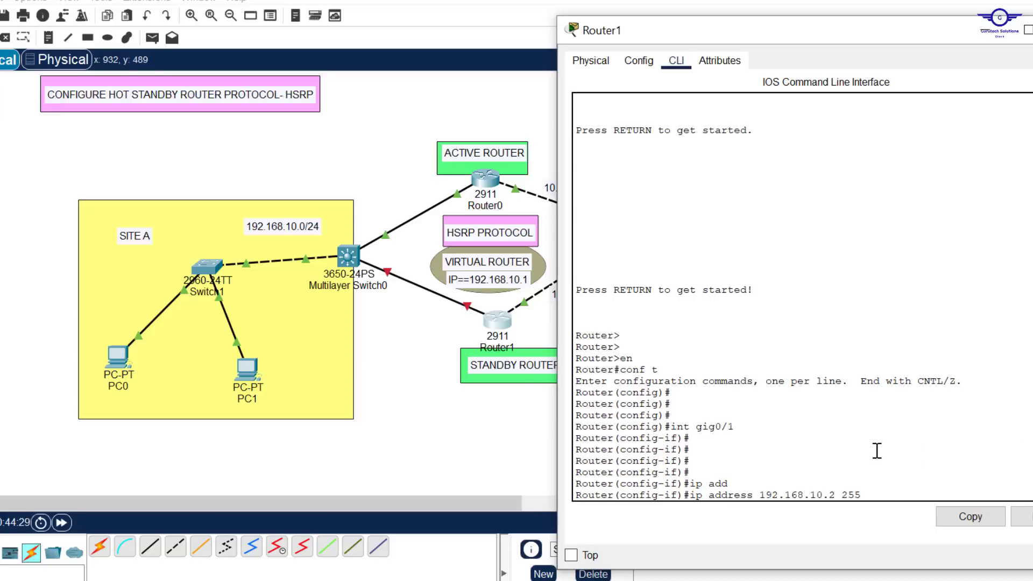
pyautogui.write('.255.255.0')
pyautogui.press('Return')
pyautogui.press('Return')
pyautogui.press('Return')
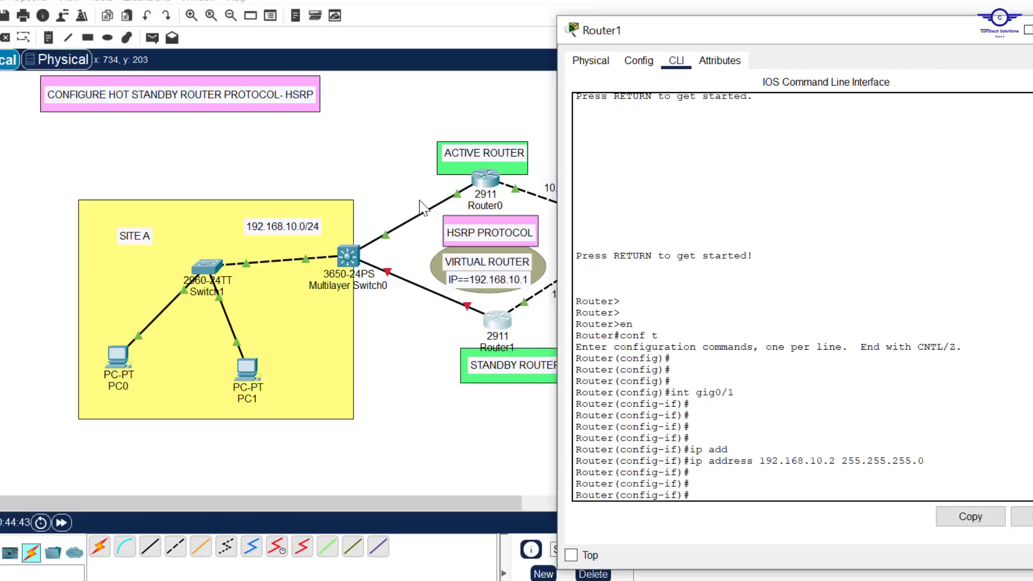
# - Set the priority of standby group 5 to 90 on Router1's GigabitEthernet0/1
pyautogui.write('stand')
pyautogui.press('Tab')
pyautogui.press('Tab')
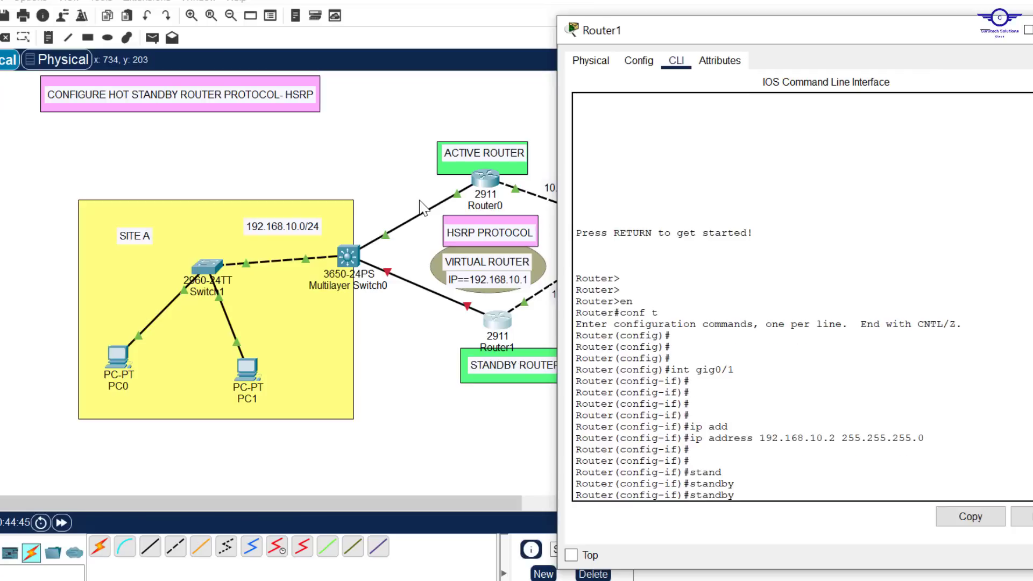
pyautogui.write('5 prio')
pyautogui.press('Tab')
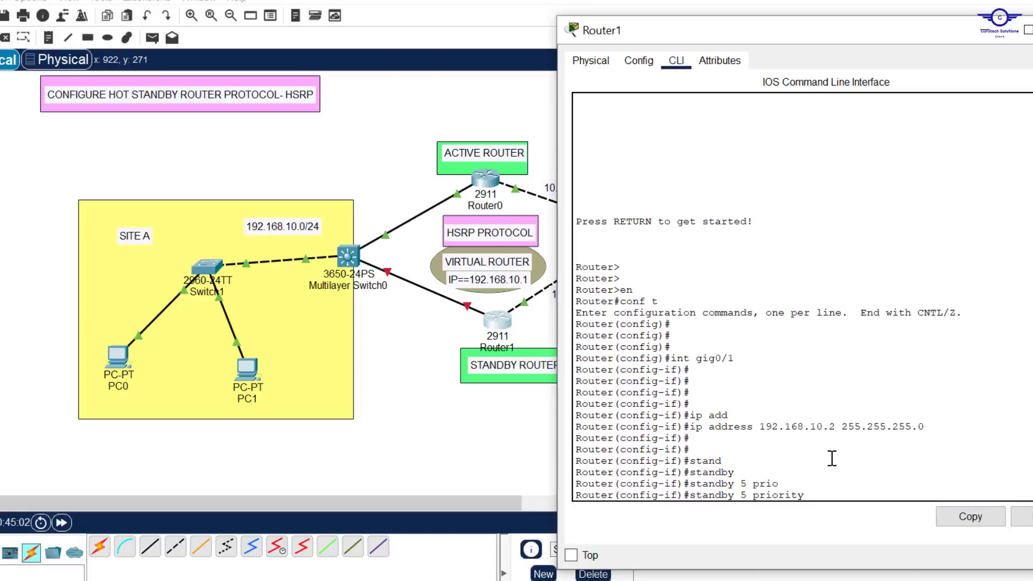
pyautogui.write('90')
pyautogui.press('Return')
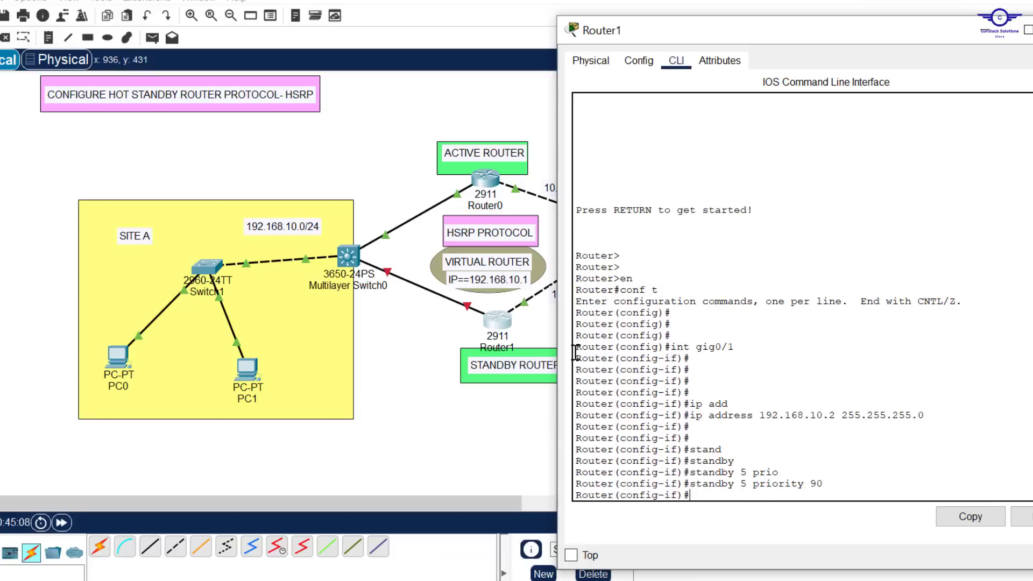
pyautogui.press('Return')
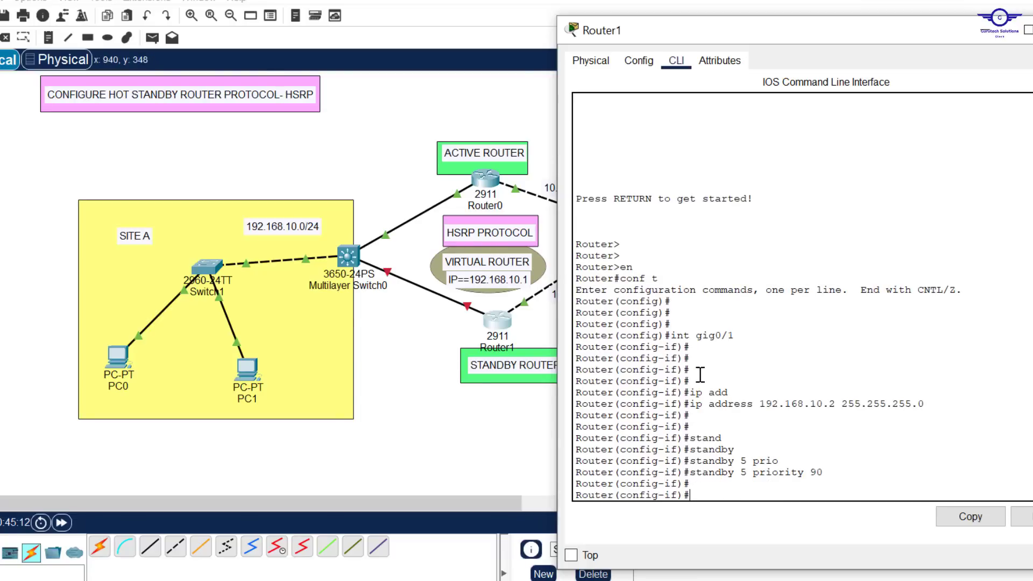
# - Set the virtual IP address of standby group 5 to 192.168.10.1 on Router1's GigabitEthernet0/1
pyautogui.write('stand')
pyautogui.press('Tab')
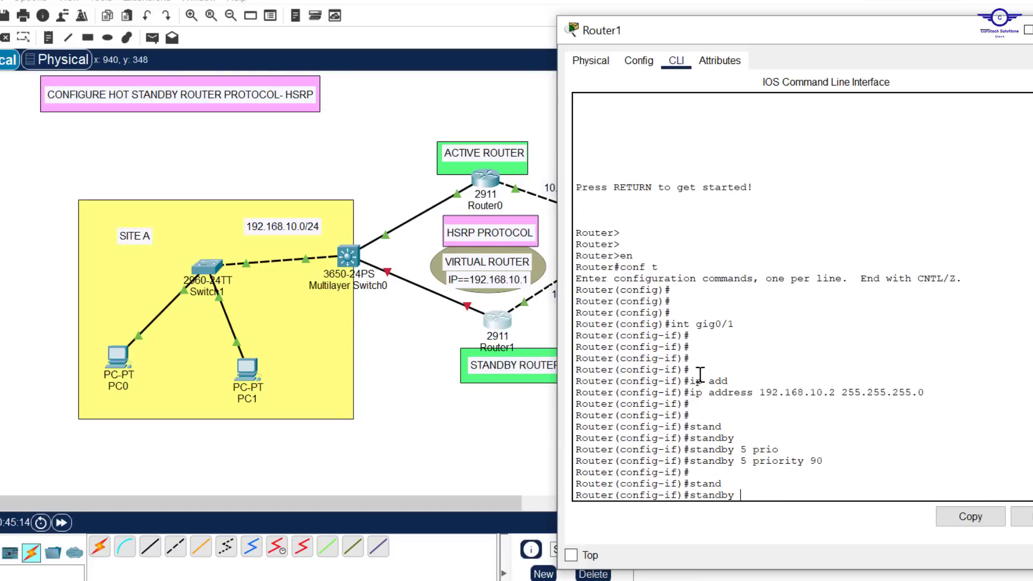
pyautogui.write('ip')
pyautogui.press('BackSpace')
pyautogui.press('BackSpace')
pyautogui.press('BackSpace')
pyautogui.write('5 ip 192.168.10.1')
pyautogui.press('Return')
# - Exit interface configuration mode on Router1 and save the running configuration with do wr
pyautogui.write('er(config-if)#e')
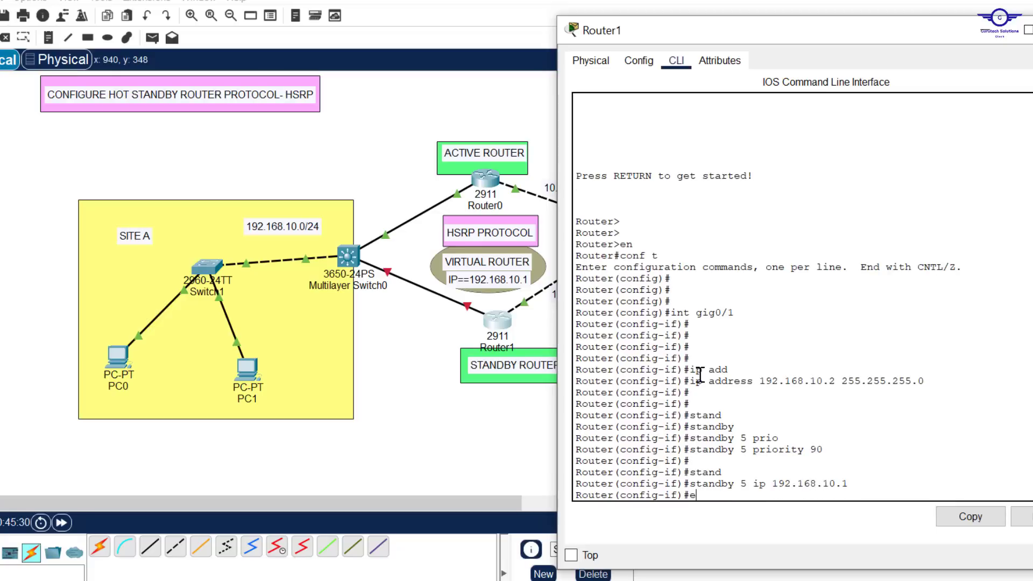
pyautogui.write('x')
pyautogui.press('Return')
pyautogui.press('Return')
pyautogui.press('Return')
pyautogui.press('Return')
pyautogui.write('do w')
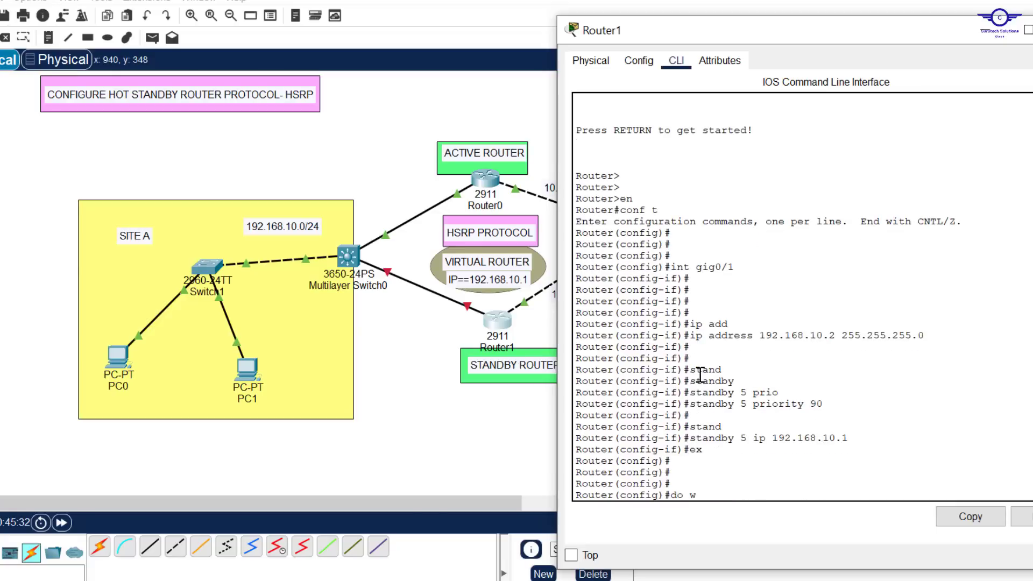
pyautogui.write('r')
pyautogui.press('Return')
pyautogui.press('Return')
pyautogui.press('Return')
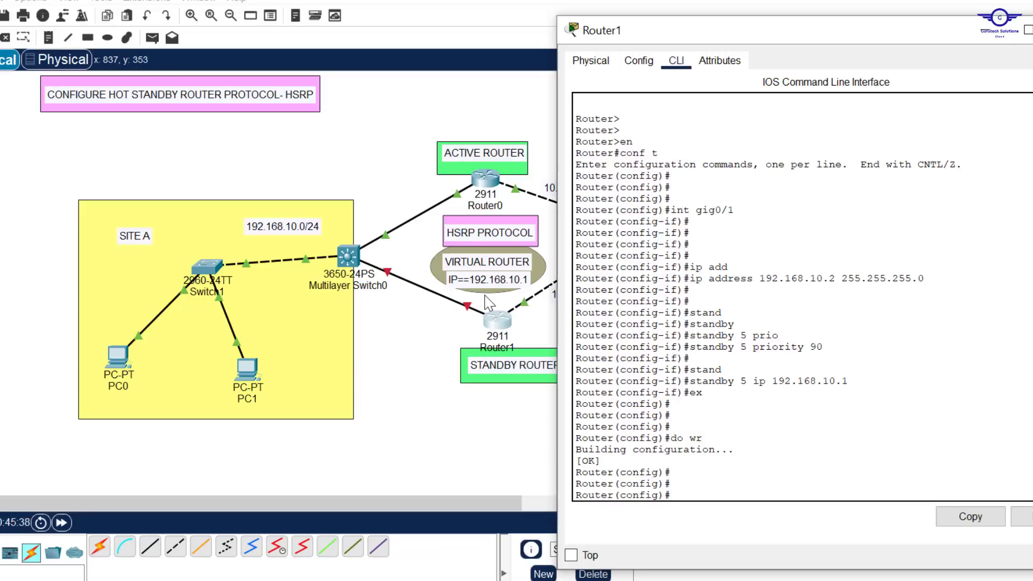
# - Return to Router1's GigabitEthernet0/1 configuration and bring the interface up with no shut
pyautogui.press('Up')
pyautogui.press('Up')
pyautogui.press('Up')
pyautogui.press('Up')
pyautogui.press('Return')
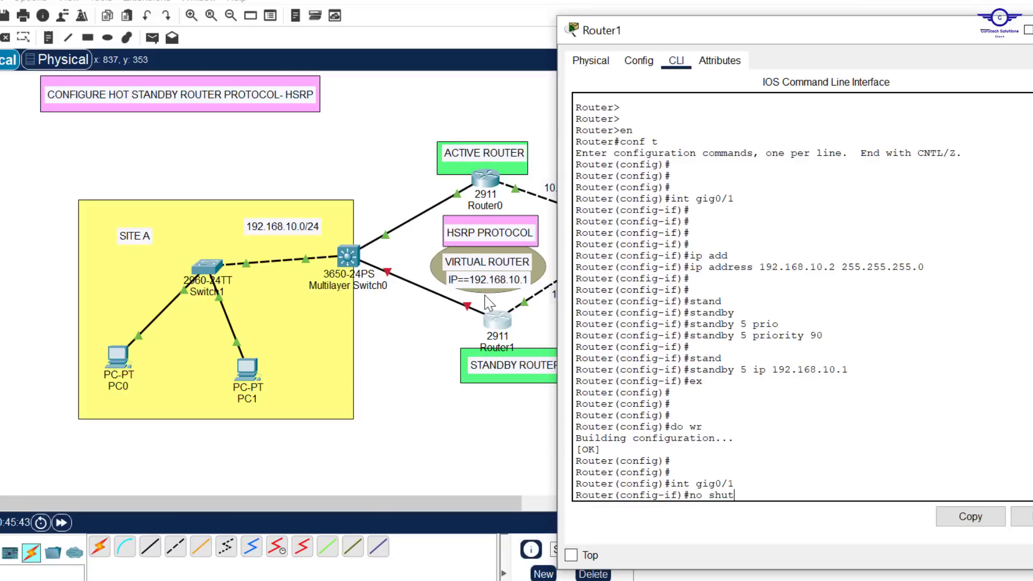
pyautogui.write('no shut')
pyautogui.press('Return')
pyautogui.press('Return')
pyautogui.press('Return')
pyautogui.press('Return')
pyautogui.press('Return')
pyautogui.press('Return')
pyautogui.press('Return')
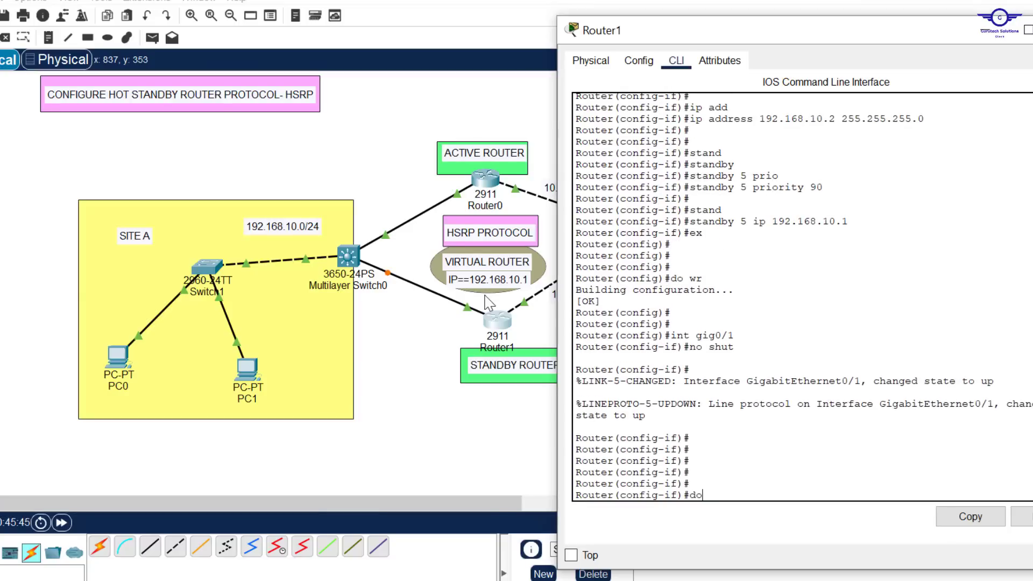
# - Save Router1's configuration again with do wr and exit to global configuration mode
pyautogui.write('do wr')
pyautogui.press('Return')
pyautogui.press('Return')
pyautogui.press('Return')
pyautogui.press('Return')
pyautogui.press('Return')
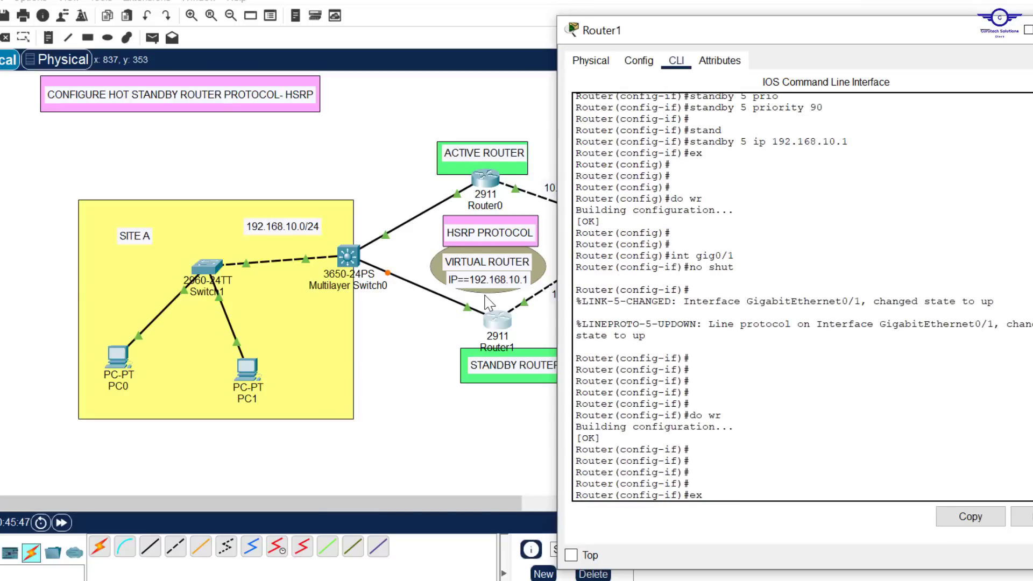
pyautogui.write('ex')
pyautogui.press('Return')
pyautogui.press('Return')
pyautogui.press('Return')
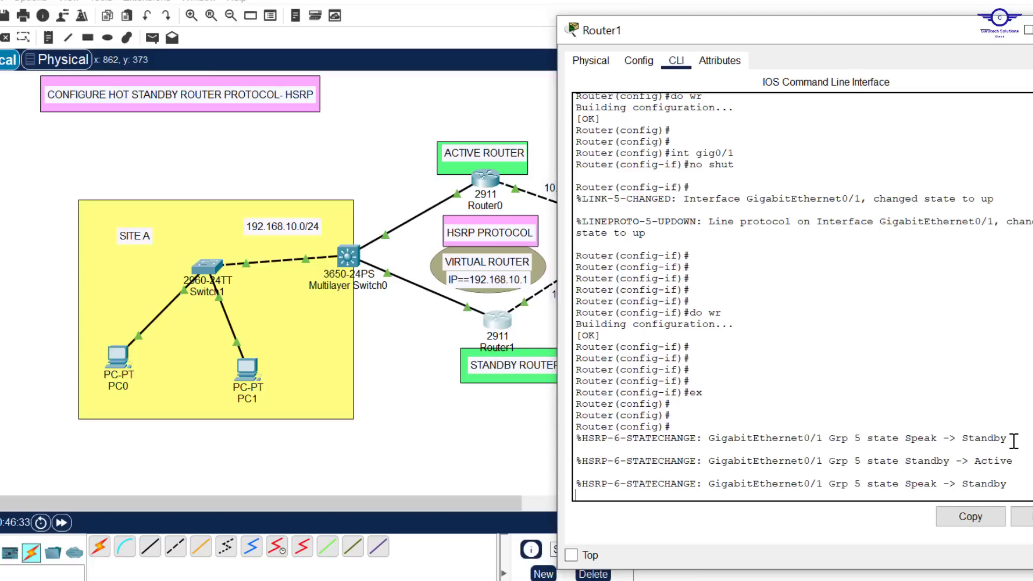
# - Review the HSRP group 5 state-change messages in Router1's console output
pyautogui.moveTo(1014, 442); pyautogui.dragTo(964, 439)
pyautogui.click(1017, 462)
pyautogui.moveTo(1016, 462); pyautogui.dragTo(964, 483)
pyautogui.press('Return')
pyautogui.press('Return')
pyautogui.press('Return')
pyautogui.press('Return')
pyautogui.press('Return')
# - Leave configuration mode on Router1 with end and return to the privileged EXEC prompt
pyautogui.write('er(config)#e')
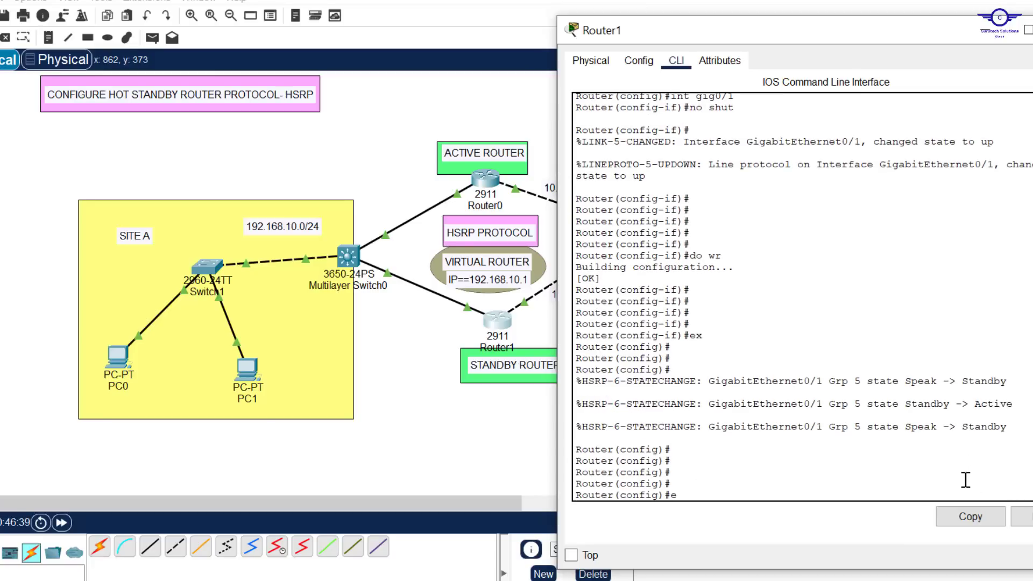
pyautogui.write('nd')
pyautogui.press('Return')
pyautogui.press('Return')
pyautogui.press('Return')
pyautogui.press('Return')
pyautogui.press('Return')
# - List the options of show standby on Router1 and display the HSRP summary with show standby brief
pyautogui.write('sh')
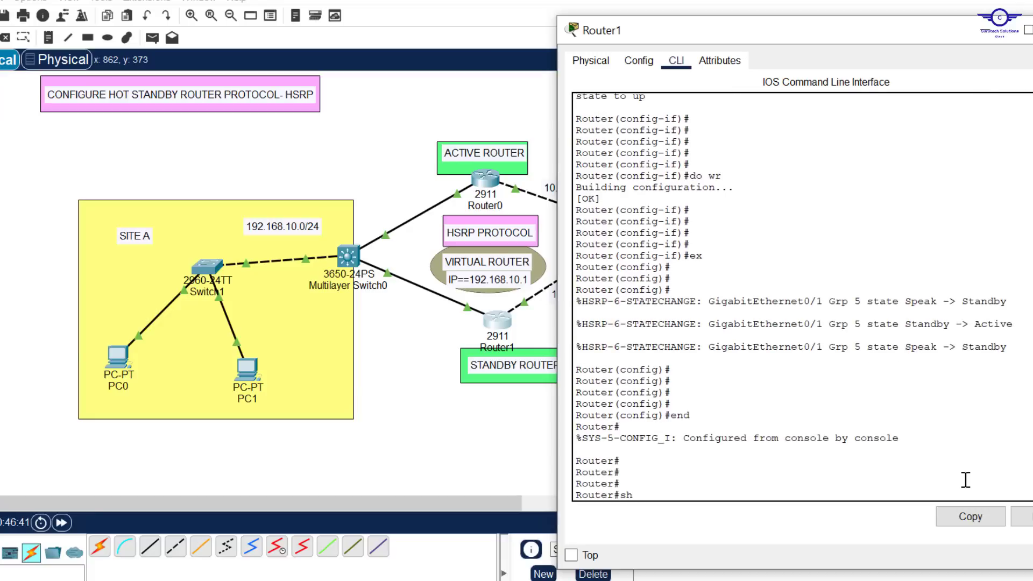
pyautogui.write('ow stand')
pyautogui.press('Tab')
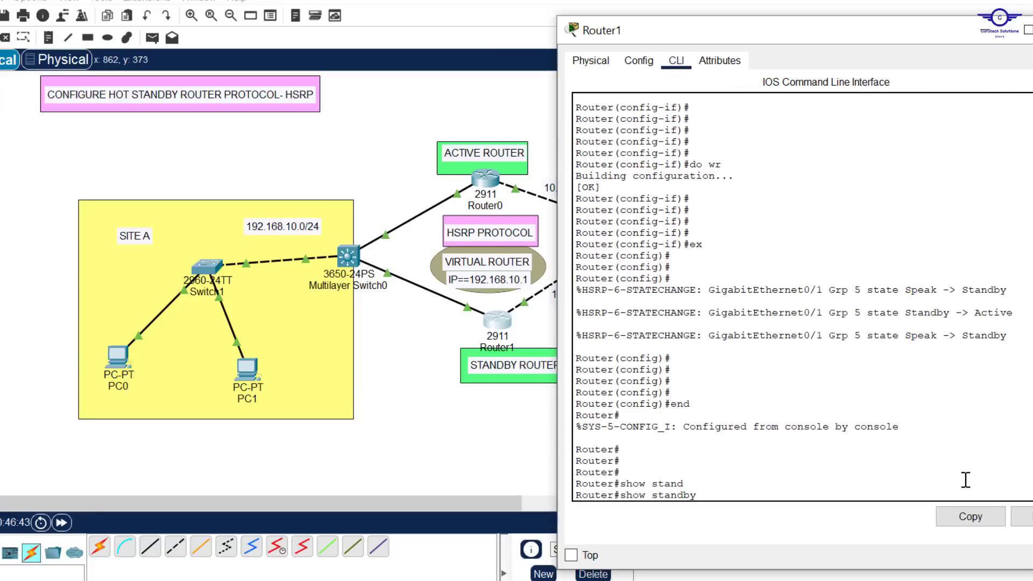
pyautogui.write('?')
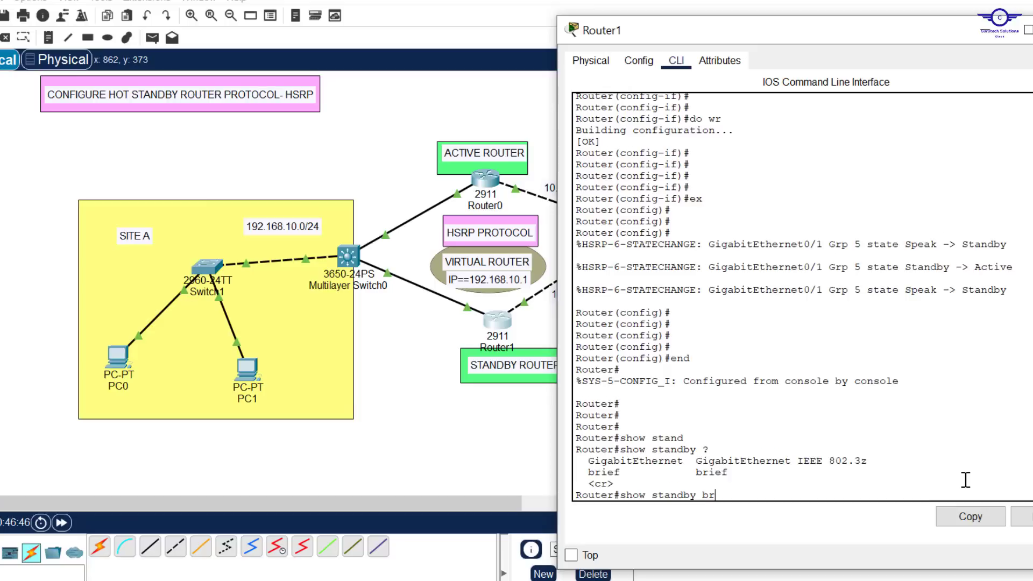
pyautogui.write('br')
pyautogui.press('Tab')
pyautogui.press('Return')
pyautogui.press('Return')
pyautogui.press('Return')
pyautogui.press('Return')
pyautogui.press('Return')
pyautogui.press('Return')
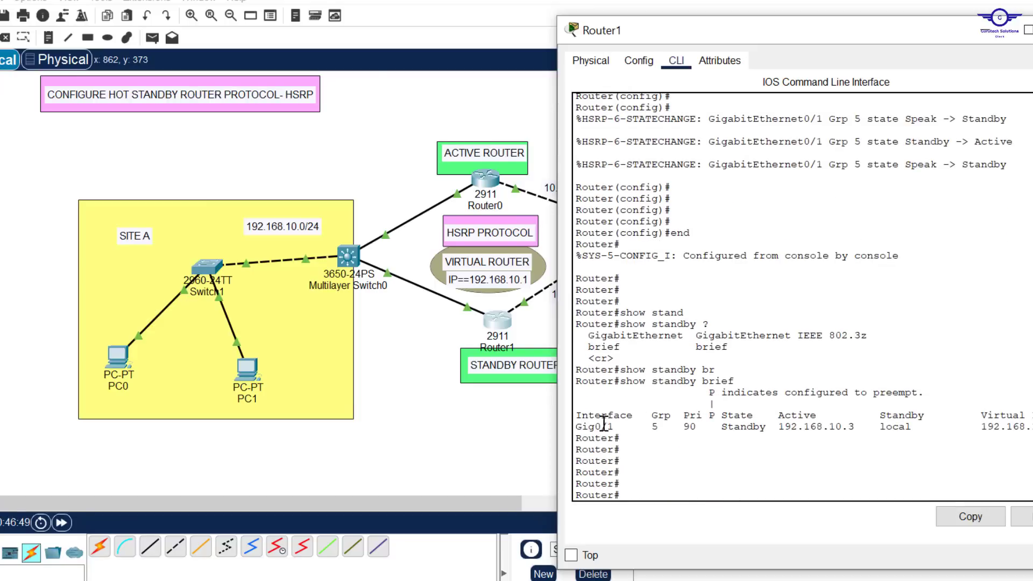
# - Examine the interface, priority, state, active router address and virtual IP in Router1's standby summary
pyautogui.moveTo(619, 426); pyautogui.dragTo(571, 427)
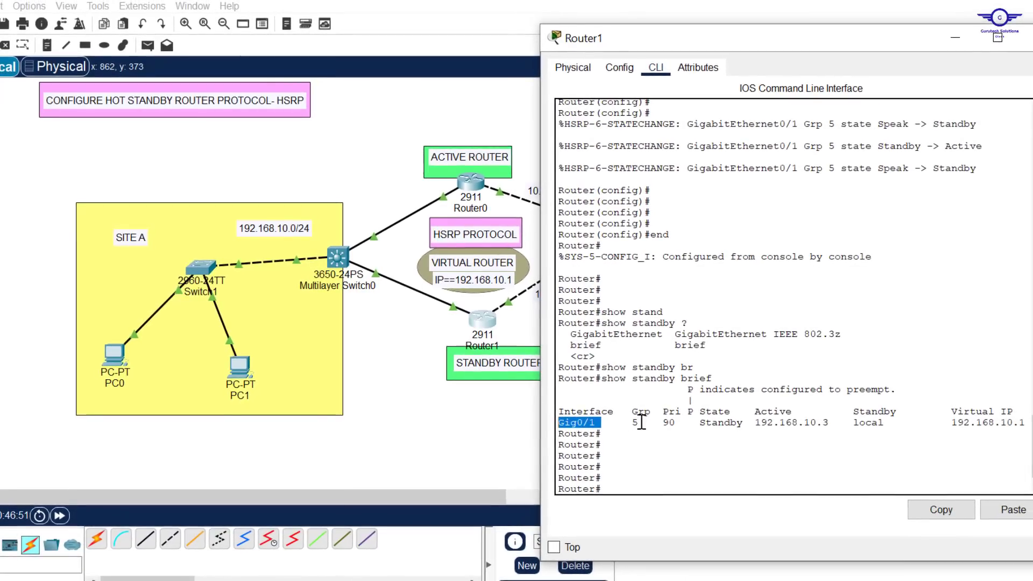
pyautogui.moveTo(644, 423)
pyautogui.mouseDown()
pyautogui.moveTo(632, 422)
pyautogui.moveTo(658, 422)
pyautogui.mouseUp()
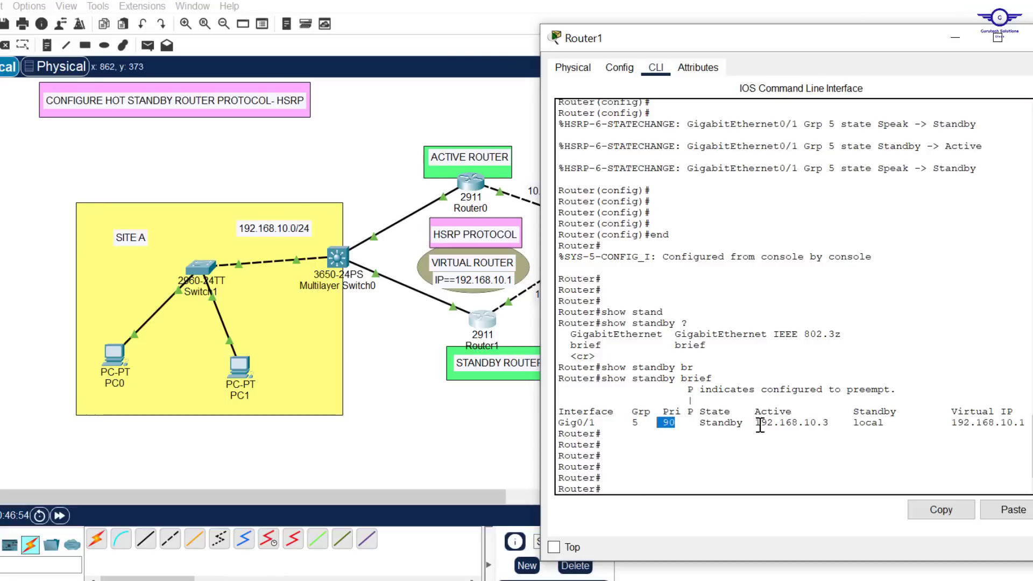
pyautogui.moveTo(743, 427); pyautogui.dragTo(703, 426)
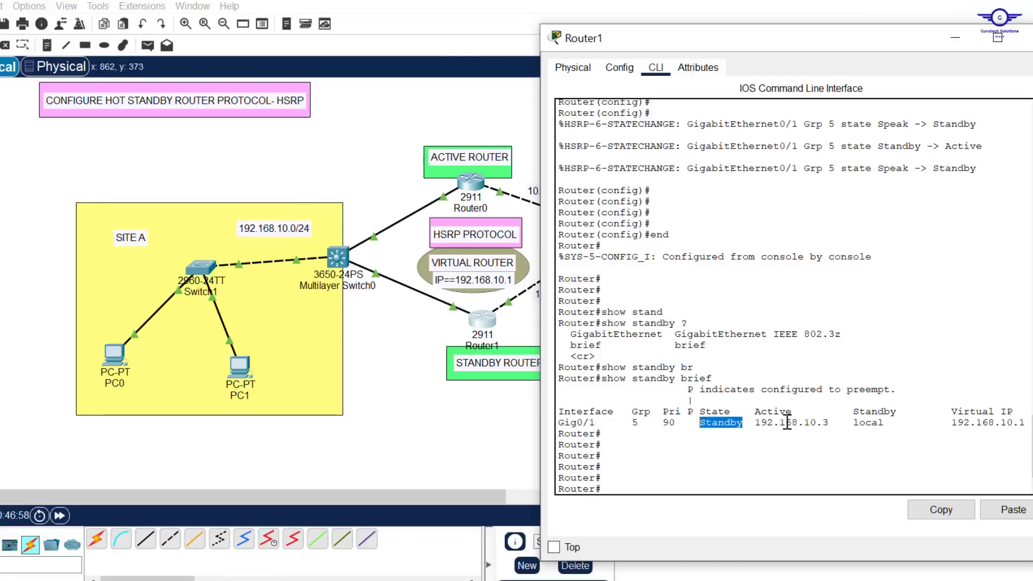
pyautogui.moveTo(830, 424); pyautogui.dragTo(762, 428)
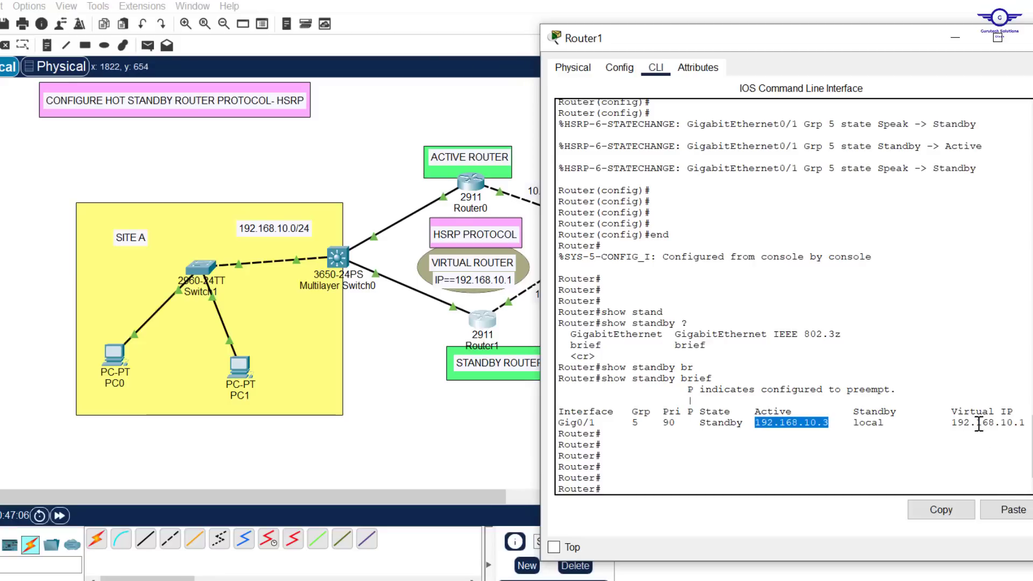
pyautogui.moveTo(951, 422); pyautogui.dragTo(1026, 422)
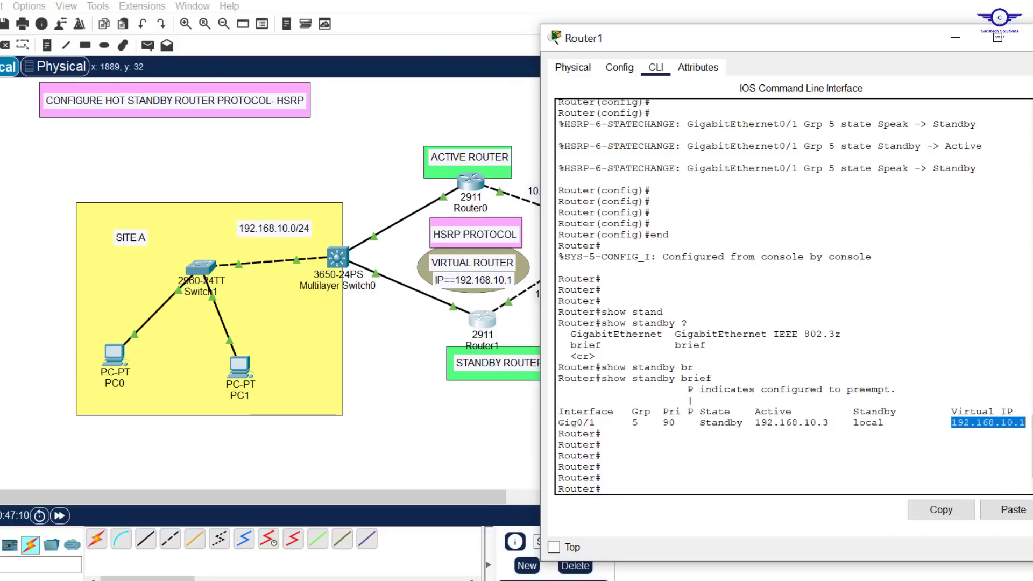
# - Close Router1 and give PC0 the static IPv4 address 192.168.10.10 with subnet mask 255.255.255.0
pyautogui.click(1027, 38)
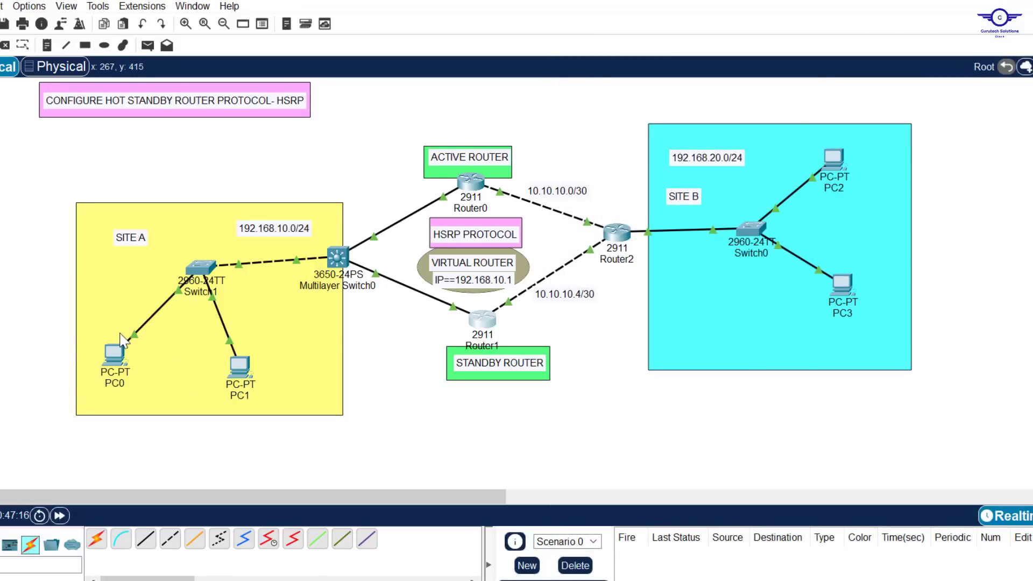
pyautogui.click(115, 358)
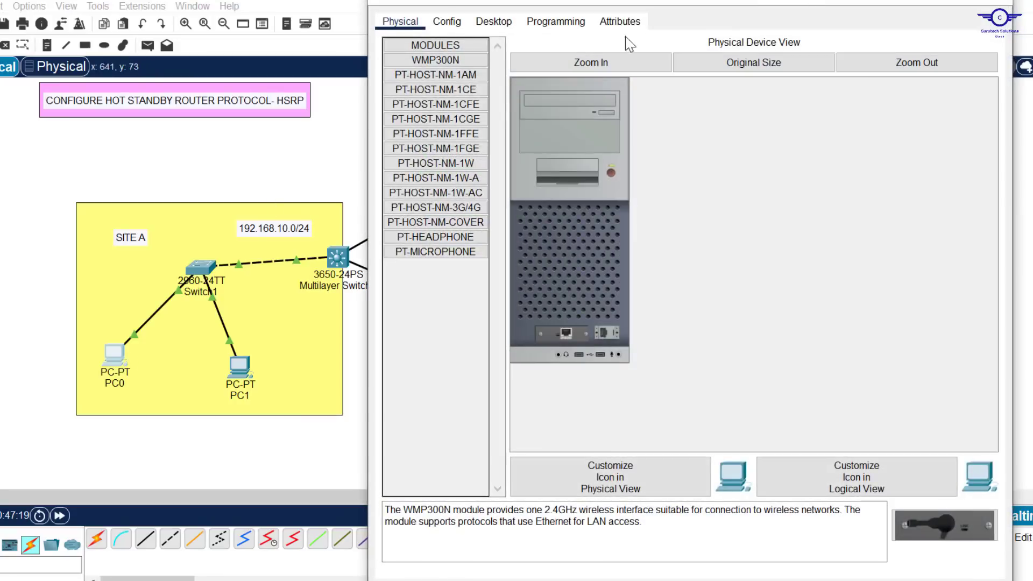
pyautogui.click(502, 23)
pyautogui.click(466, 82)
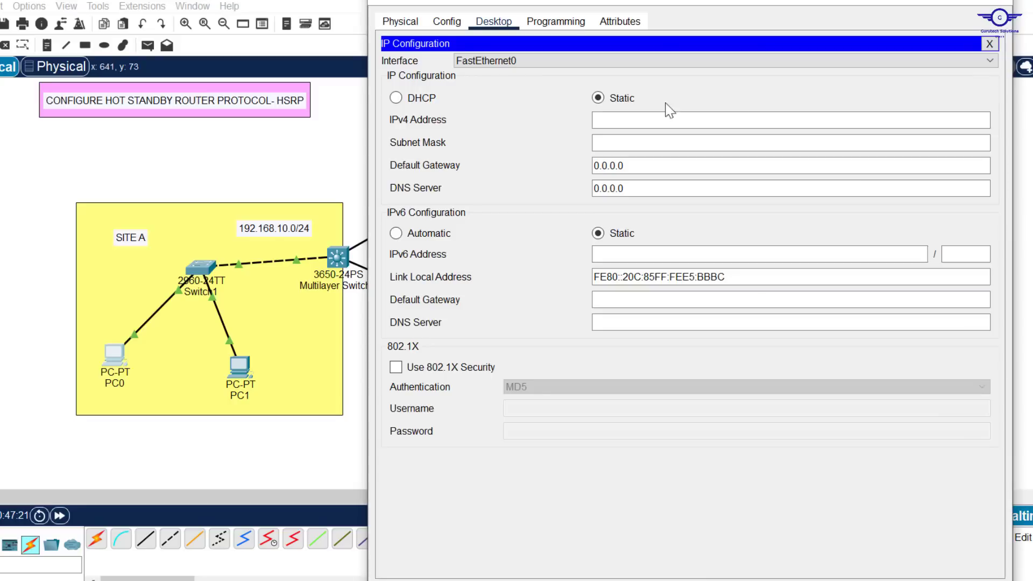
pyautogui.click(644, 121)
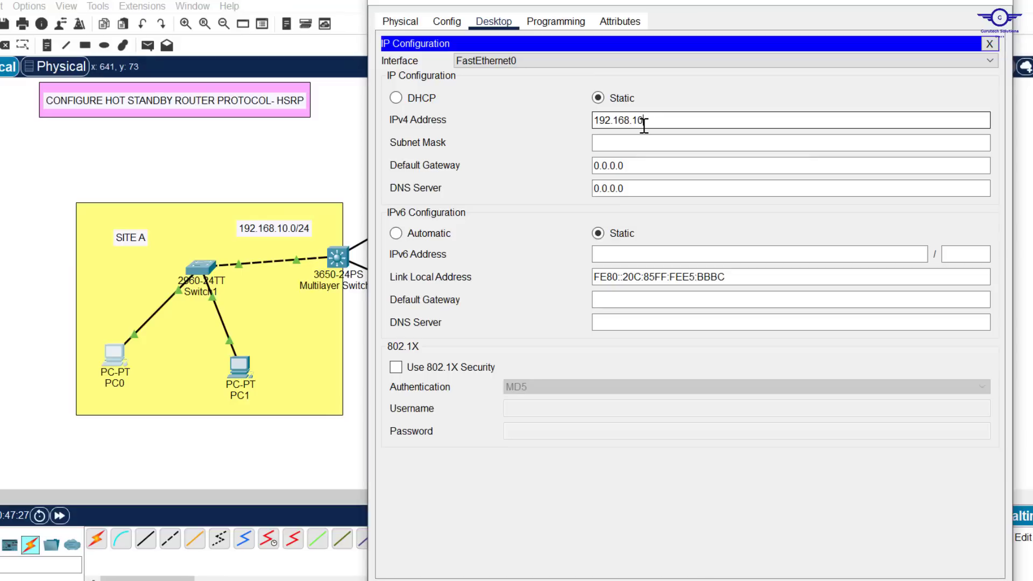
pyautogui.tripleClick(644, 124)
pyautogui.hotkey('ctrl', 'c')
pyautogui.click(632, 141)
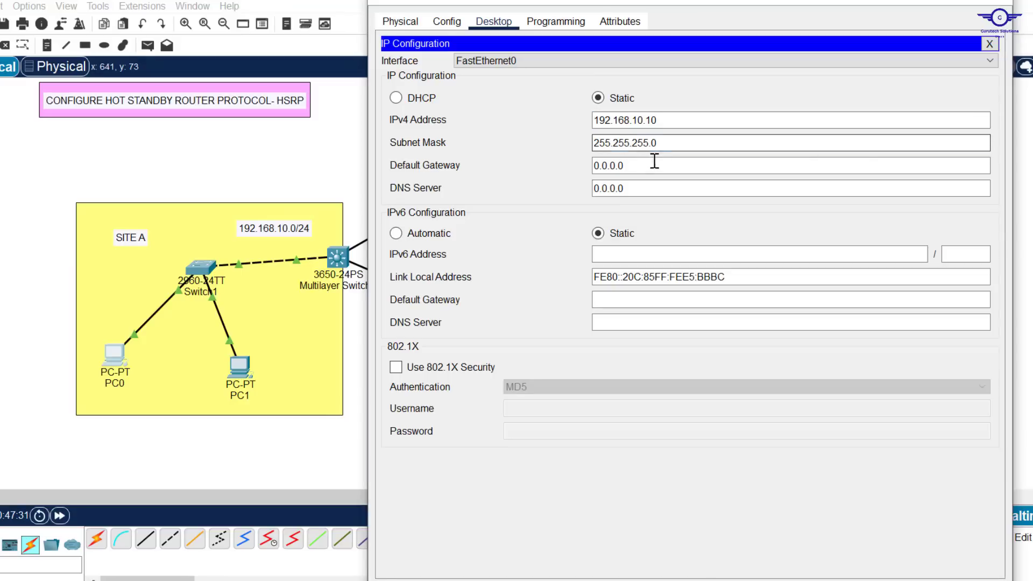
# - Set PC0's default gateway to the HSRP virtual IP 192.168.10.1, recheck the entry and close PC0
pyautogui.press('Tab')
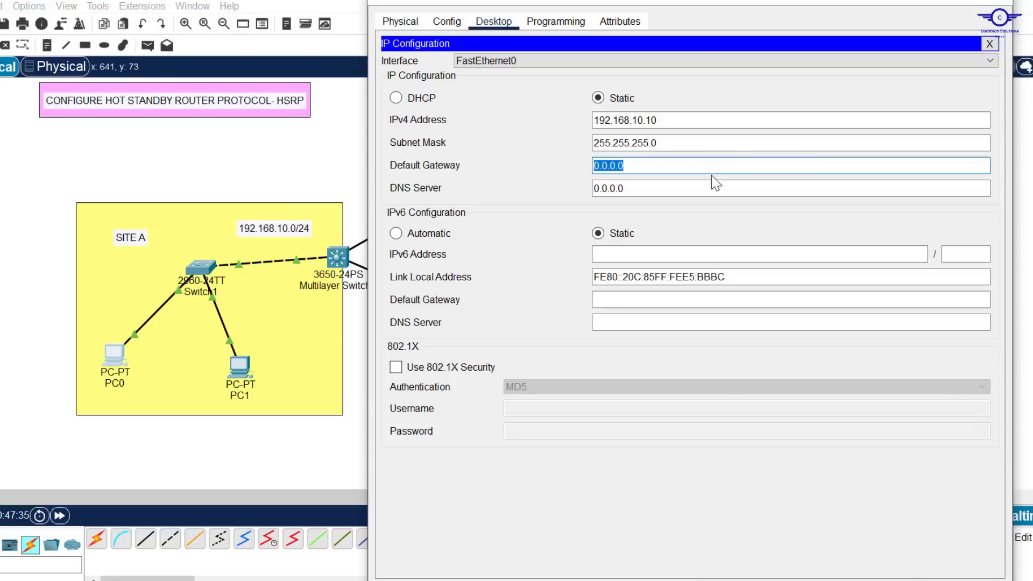
pyautogui.moveTo(733, 2); pyautogui.dragTo(669, 265)
pyautogui.hotkey('ctrl', 'v')
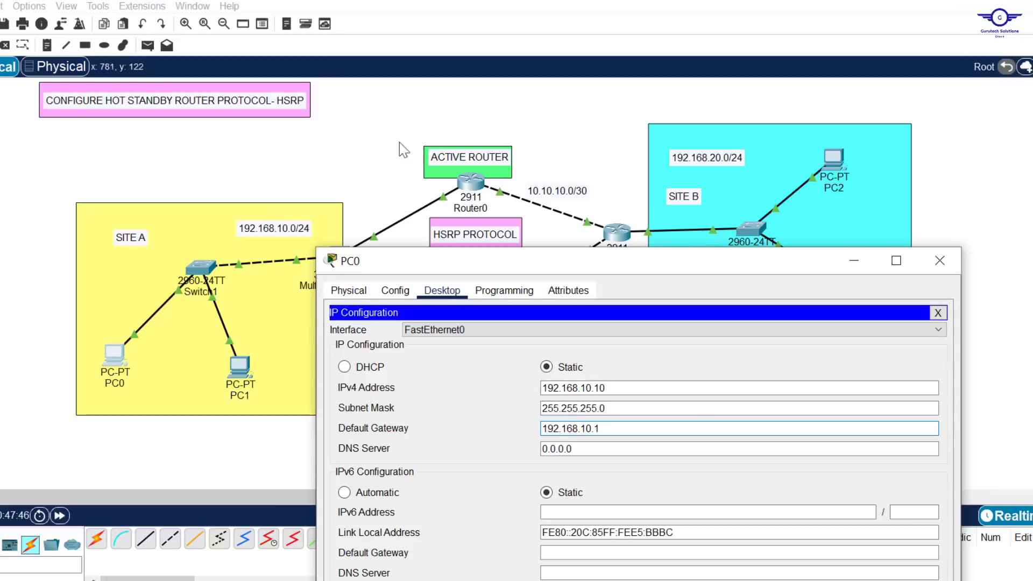
pyautogui.click(596, 109)
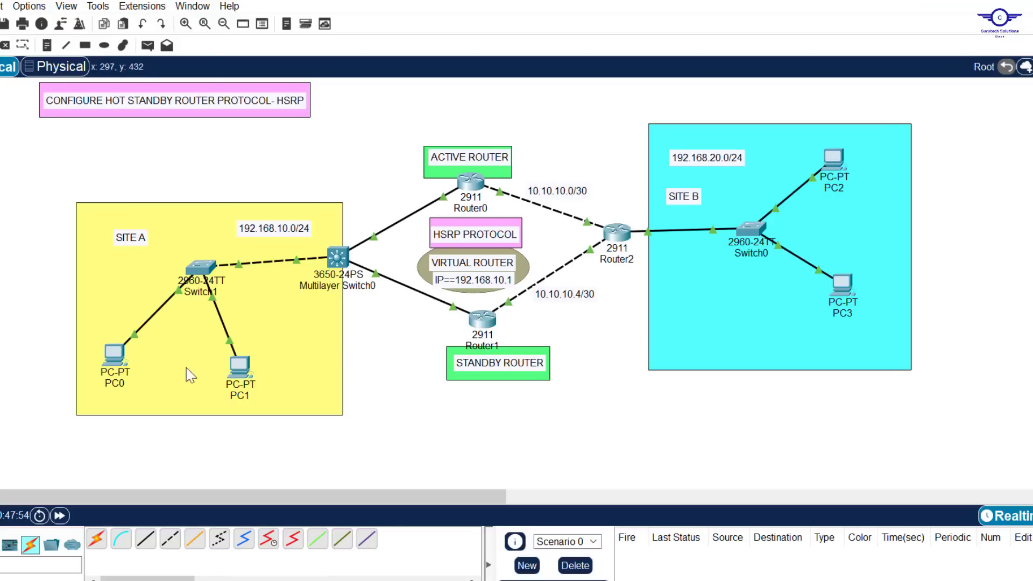
pyautogui.click(119, 359)
pyautogui.click(594, 430)
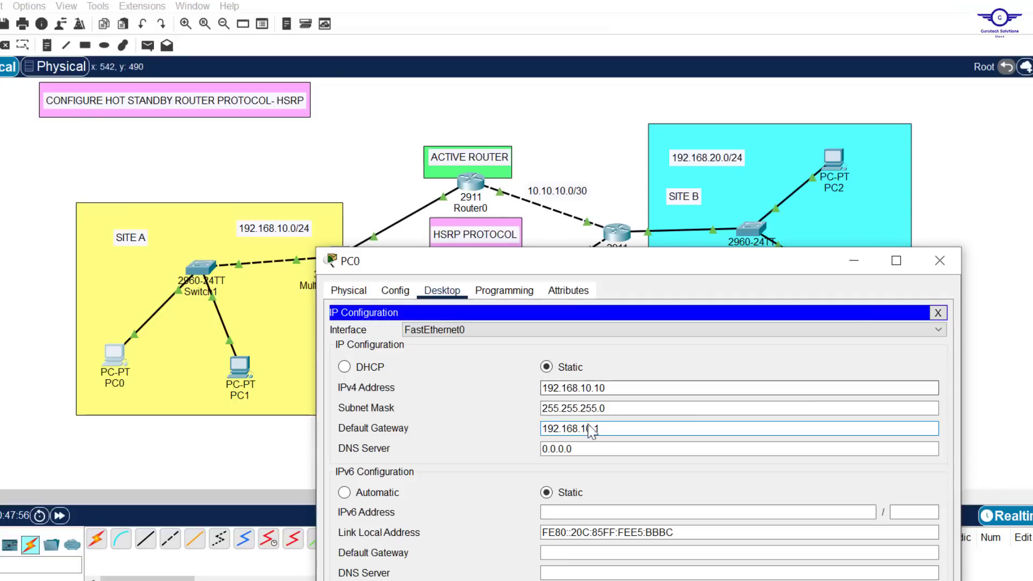
pyautogui.click(954, 266)
# - Configure PC1 with static IPv4 address 192.168.10.20, subnet mask 255.255.255.0 and default gateway 192.168.10.1
pyautogui.click(238, 367)
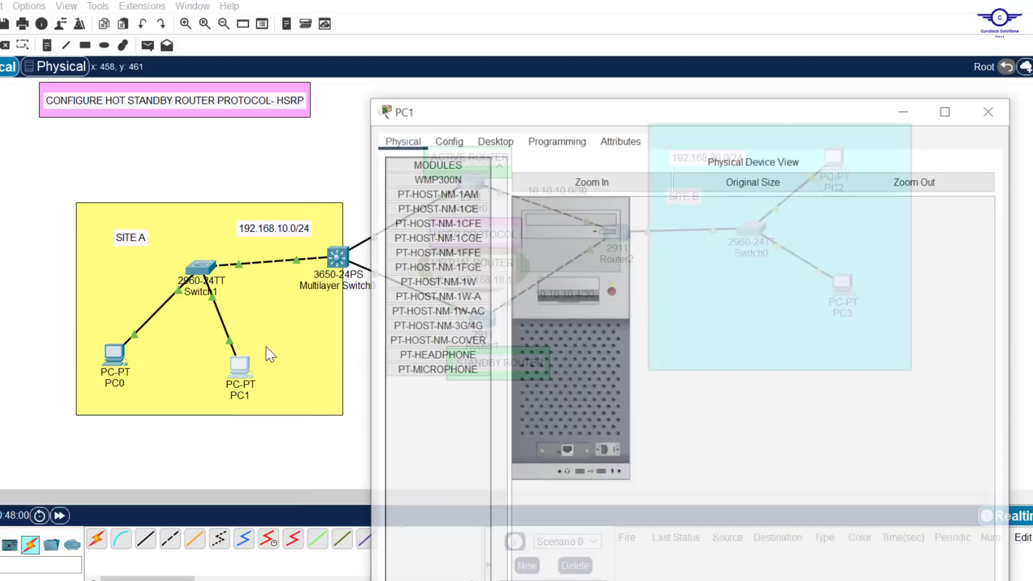
pyautogui.click(491, 143)
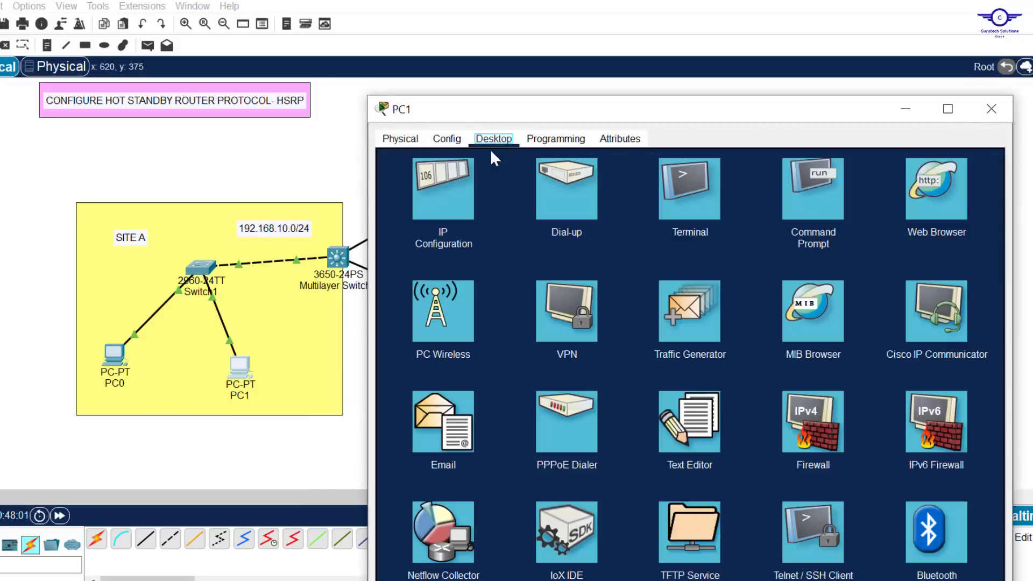
pyautogui.click(440, 180)
pyautogui.click(596, 237)
pyautogui.write('192.168.10.20')
pyautogui.press('Tab')
pyautogui.press('Tab')
pyautogui.write('192.168.10.1')
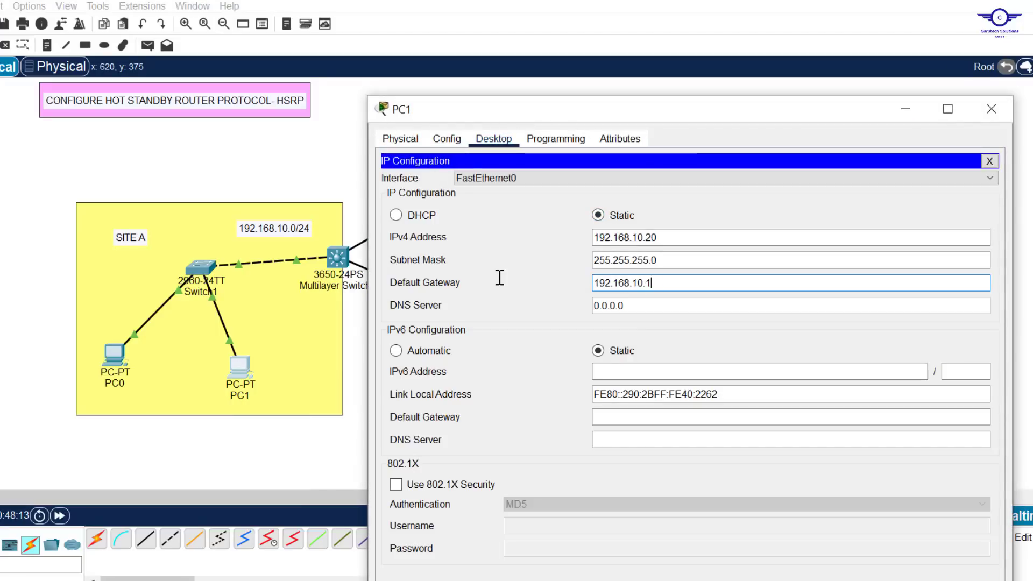
pyautogui.click(992, 109)
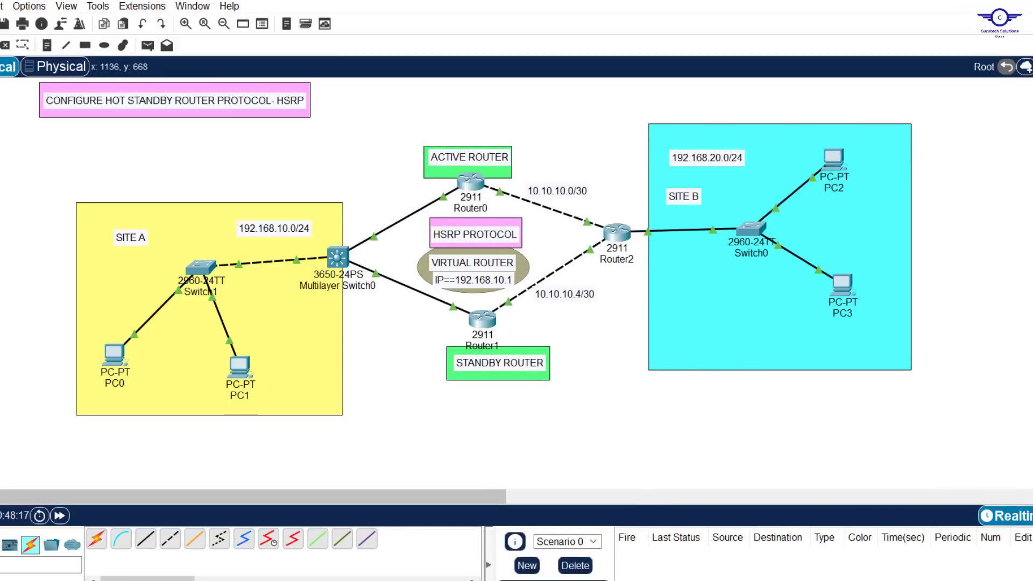
# - Switch to config-guide.txt in Notepad and review the item on using the virtual router as Site A's default gateway
pyautogui.click(646, 580)
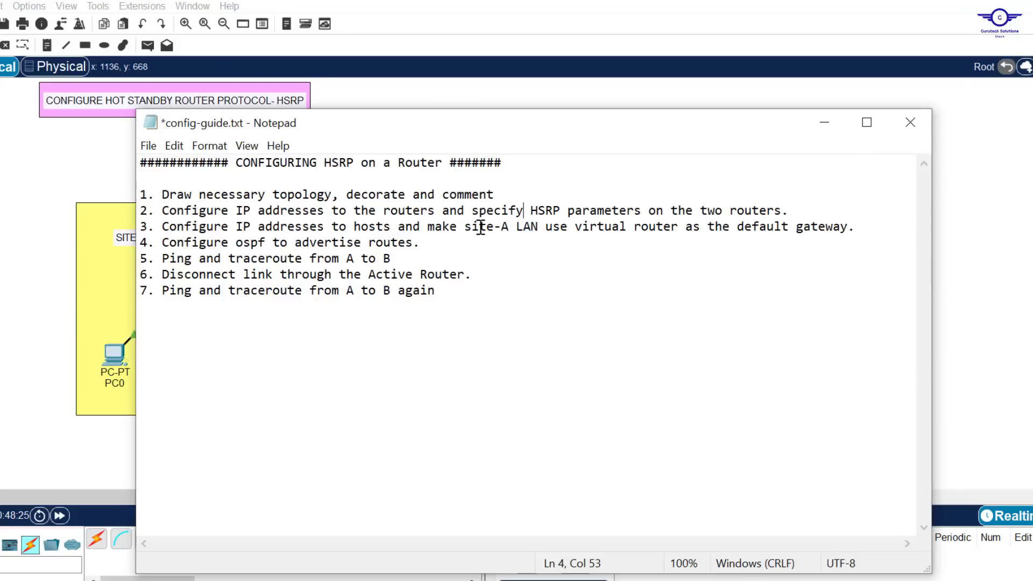
pyautogui.moveTo(466, 226); pyautogui.dragTo(897, 227)
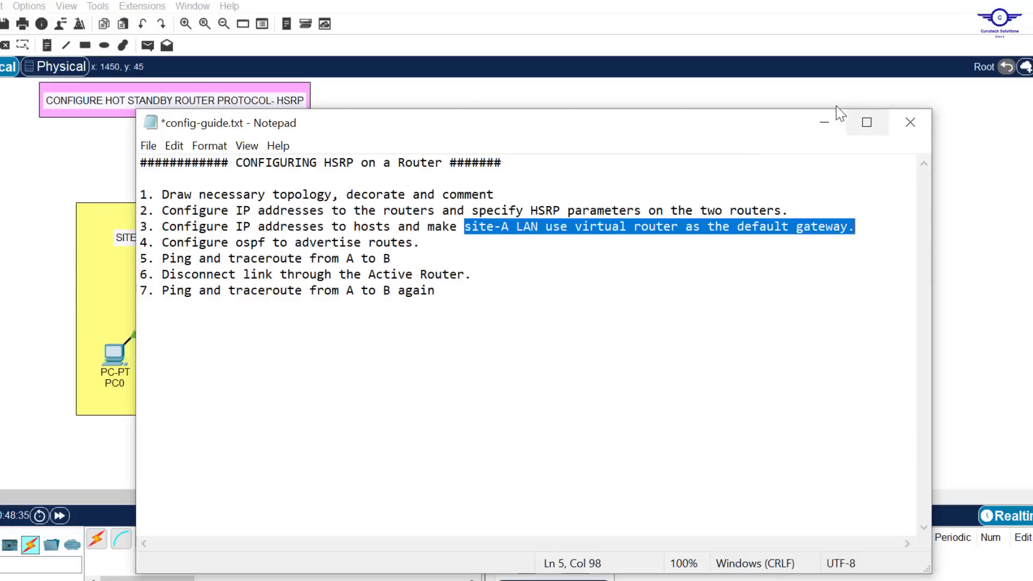
pyautogui.click(825, 122)
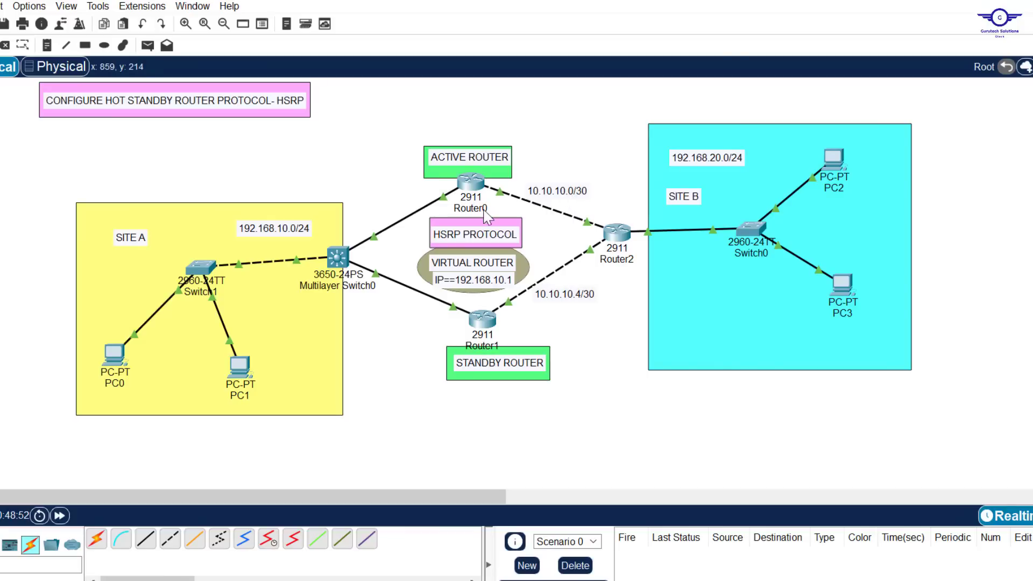
# - Start OSPF process 30 on Router0 and set its router ID to 1.1.1.1
pyautogui.click(472, 182)
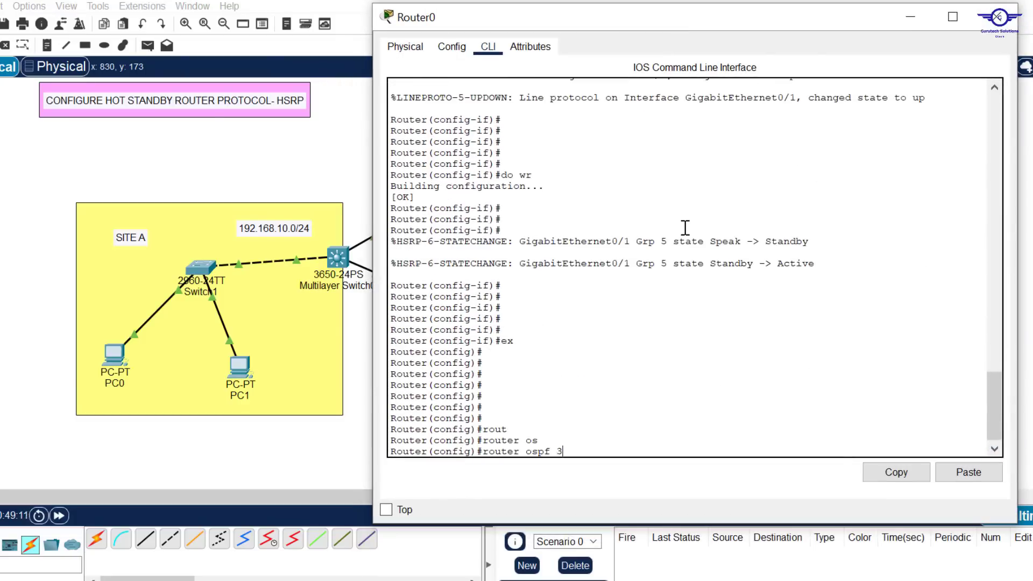
pyautogui.press('Return')
pyautogui.write('router-id 1.1.1.1')
pyautogui.press('Return')
pyautogui.press('Return')
# - Advertise networks 10.10.10.0 0.0.0.3 and 192.168.10.0 0.0.0.255 in OSPF area 0 on Router0, and close its window
pyautogui.write('network 10.10.10.0 0.0.0.3 area 0')
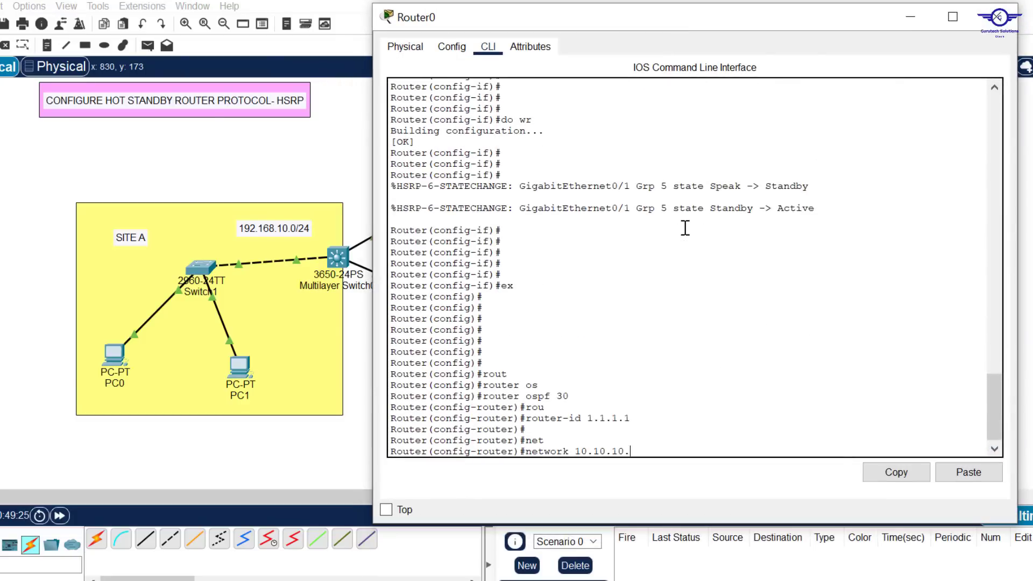
pyautogui.press('Return')
pyautogui.moveTo(722, 25); pyautogui.dragTo(680, 90)
pyautogui.write('network 192.168.10.0 0.0.0.255 area 0')
pyautogui.press('Return')
pyautogui.click(954, 82)
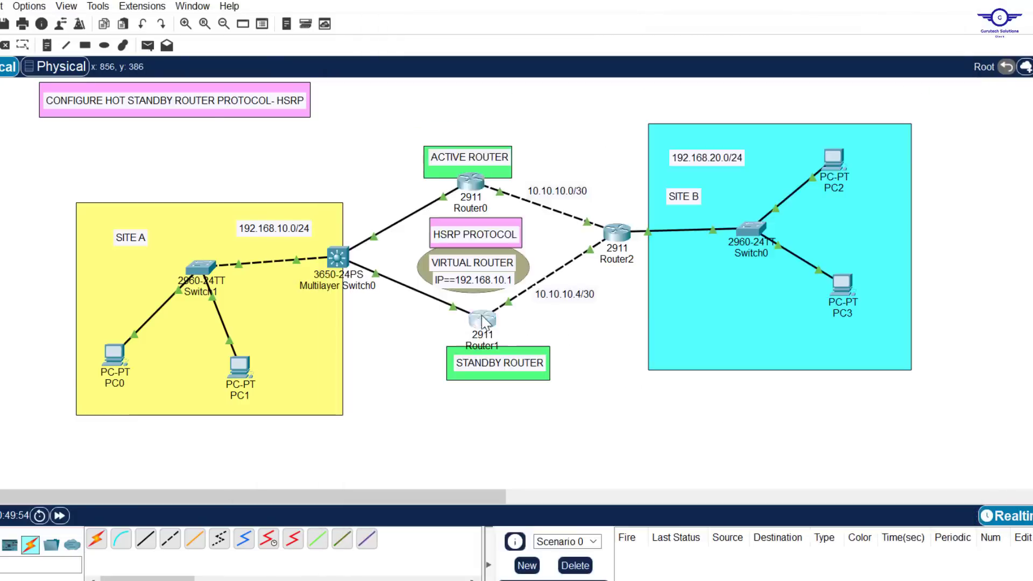
# - Enter global configuration mode on Router1 and start OSPF process 30 with router ID 2.2.2.2
pyautogui.click(484, 324)
pyautogui.moveTo(629, 24)
pyautogui.mouseDown()
pyautogui.moveTo(628, 104)
pyautogui.moveTo(649, 36)
pyautogui.mouseUp()
pyautogui.press('Return')
pyautogui.press('Return')
pyautogui.press('Return')
pyautogui.press('Return')
pyautogui.press('Return')
pyautogui.write('conf t')
pyautogui.press('Return')
pyautogui.press('Return')
pyautogui.press('Return')
pyautogui.press('Return')
# - Advertise networks 10.10.10.4 0.0.0.3 and 192.168.10.0 0.0.0.255 in OSPF area 0 on Router1
pyautogui.write('router)#network 10')
pyautogui.write('.10.10.4 0.0.0.3 area 0')
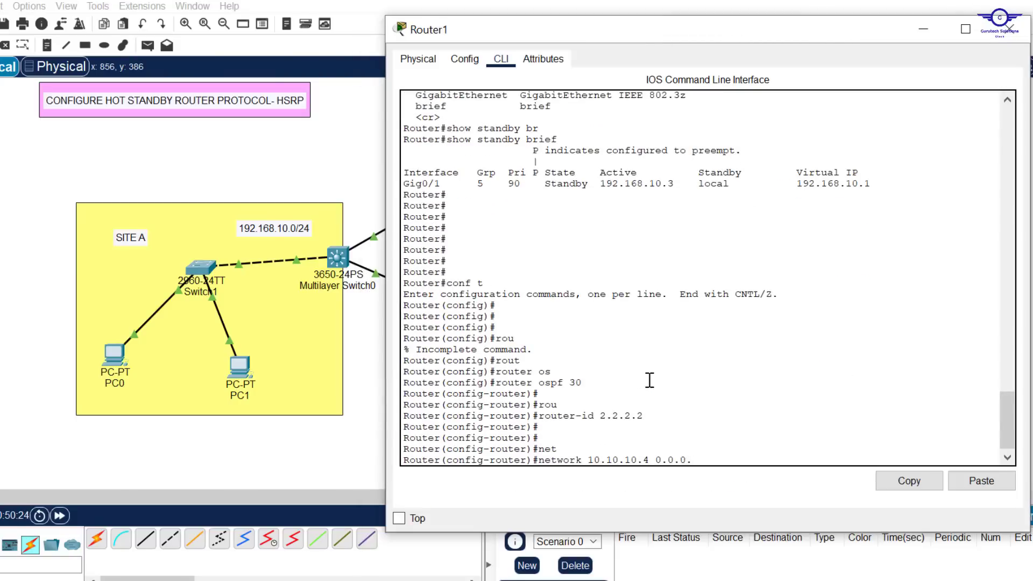
pyautogui.press('Return')
pyautogui.write('network 192.168.10.0 0.0.0.255 area 0')
pyautogui.press('Return')
# - Exit OSPF configuration on Router1, save the configuration with do wr and close the router
pyautogui.write('ex')
pyautogui.press('Return')
pyautogui.press('Return')
pyautogui.press('Return')
pyautogui.press('Return')
pyautogui.write('do wwr')
pyautogui.press('Return')
pyautogui.click(1009, 29)
# - Enter global configuration mode on Router2 and start OSPF process 30 with router ID 3.3.3.3
pyautogui.click(620, 235)
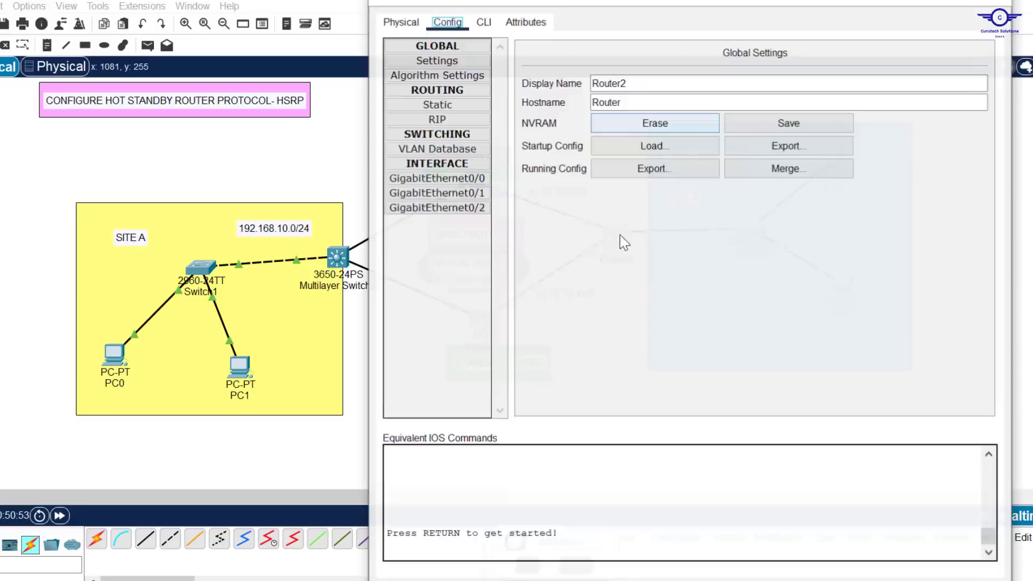
pyautogui.click(477, 98)
pyautogui.write('conf t')
pyautogui.press('Return')
pyautogui.press('Return')
pyautogui.press('Return')
pyautogui.press('Return')
pyautogui.write('router ospf 30router-id 3.3.3.3')
pyautogui.moveTo(619, 421); pyautogui.dragTo(577, 421)
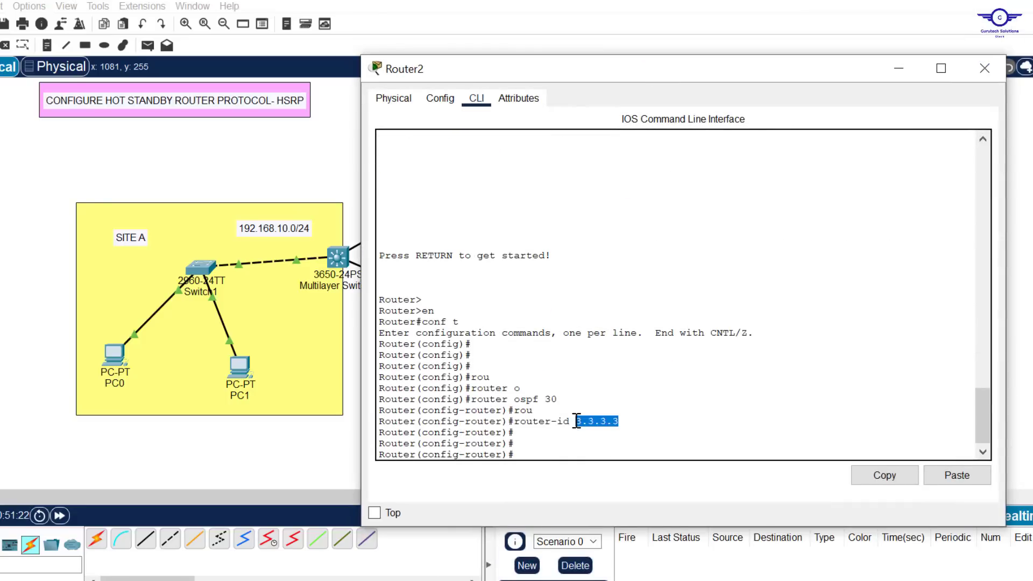
pyautogui.click(561, 434)
# - Advertise the 10.10.10.0 and 10.10.10.4 networks with wildcard 0.0.0.3 in OSPF area 0 on Router2
pyautogui.write('network 10.10.10.0 0.0.0.3 area 0')
pyautogui.press('Return')
pyautogui.write('network 10.10.10.4 0.0.0.3 area 0')
pyautogui.press('Return')
pyautogui.press('Return')
# - Try to advertise network 192.168.20.0 on Router2 without a wildcard mask or area
pyautogui.write('network 192.168.20.0')
pyautogui.press('Return')
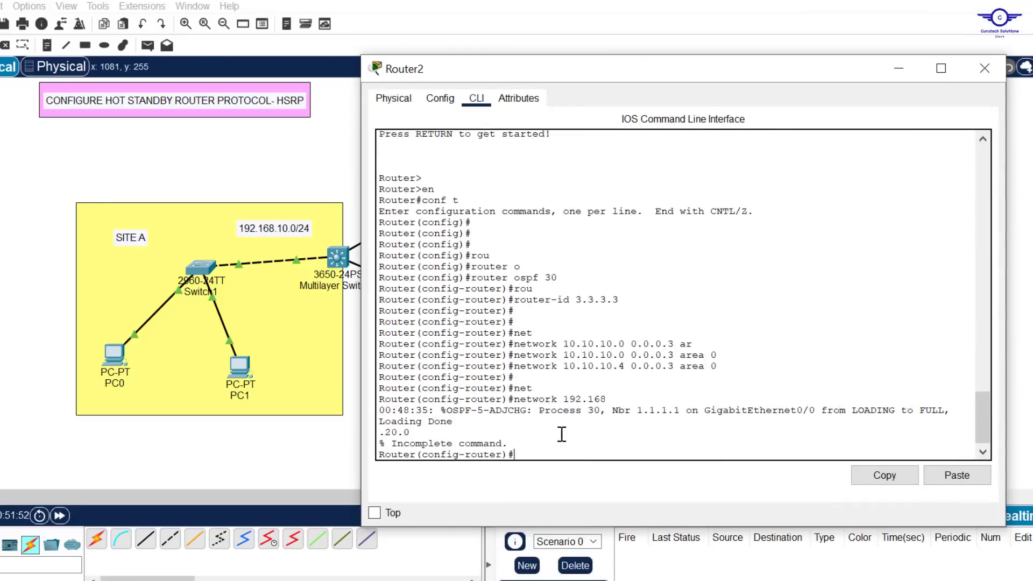
pyautogui.write('network 192.168.20.0')
pyautogui.press('Return')
pyautogui.press('Return')
# - Advertise network 192.168.20.0 with wildcard 0.0.0.255 in OSPF area 0 on Router2
pyautogui.write('network 192.168.20.0 0.0.0.255 ar')
pyautogui.press('Tab')
pyautogui.write('0')
pyautogui.press('Return')
pyautogui.press('Return')
pyautogui.press('Return')
pyautogui.press('Return')
pyautogui.press('Return')
# - Exit OSPF configuration mode on Router2 and save the configuration with do wr
pyautogui.write('ex')
pyautogui.press('Return')
pyautogui.press('Return')
pyautogui.press('Return')
pyautogui.press('Return')
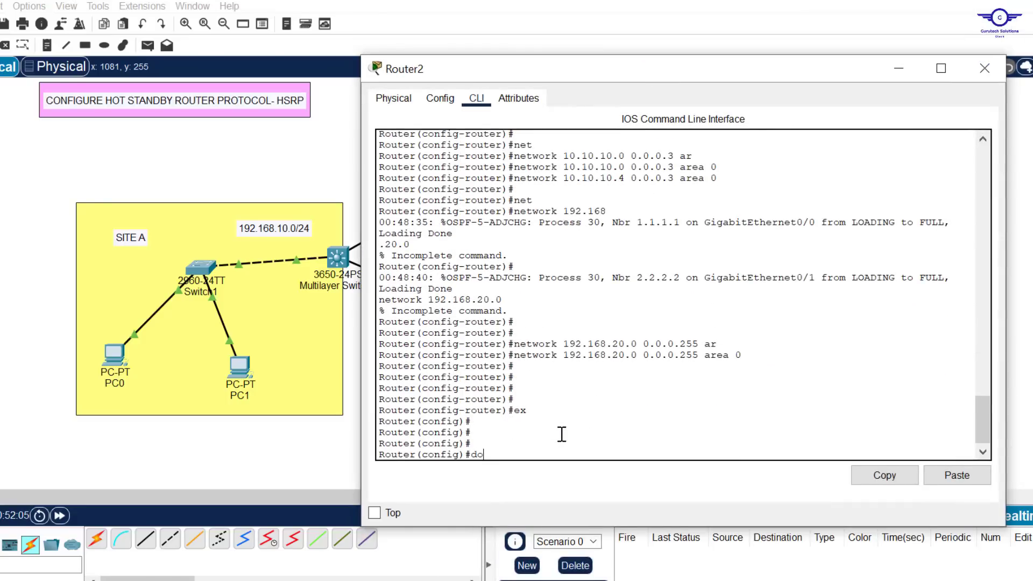
pyautogui.write('do wr')
pyautogui.press('Return')
pyautogui.press('Return')
pyautogui.press('Return')
pyautogui.press('Return')
pyautogui.press('Return')
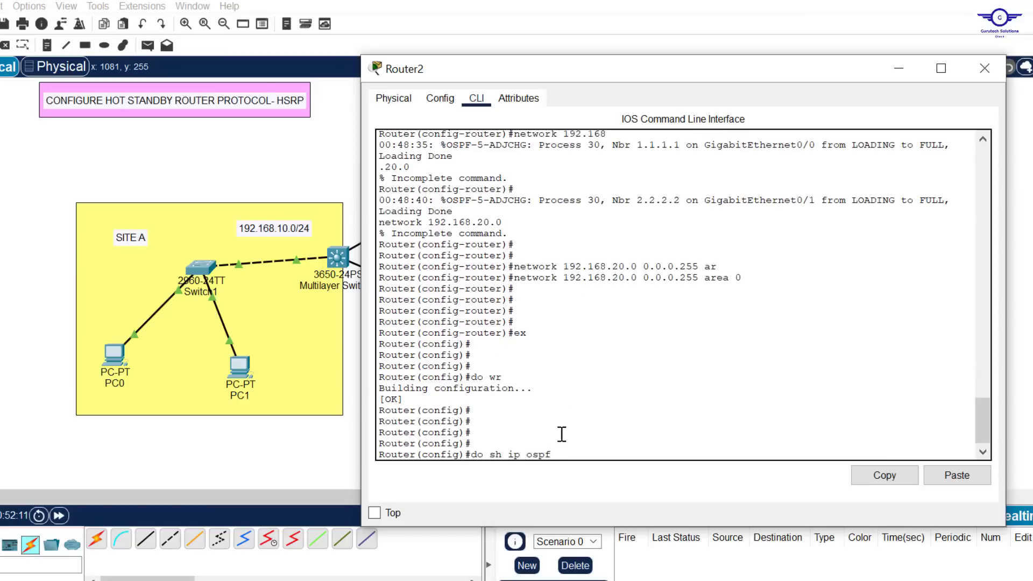
# - List Router2's OSPF neighbors with do sh ip ospf neigh, review them and close the router
pyautogui.write('gh')
pyautogui.press('Return')
pyautogui.press('Return')
pyautogui.press('Return')
pyautogui.press('Return')
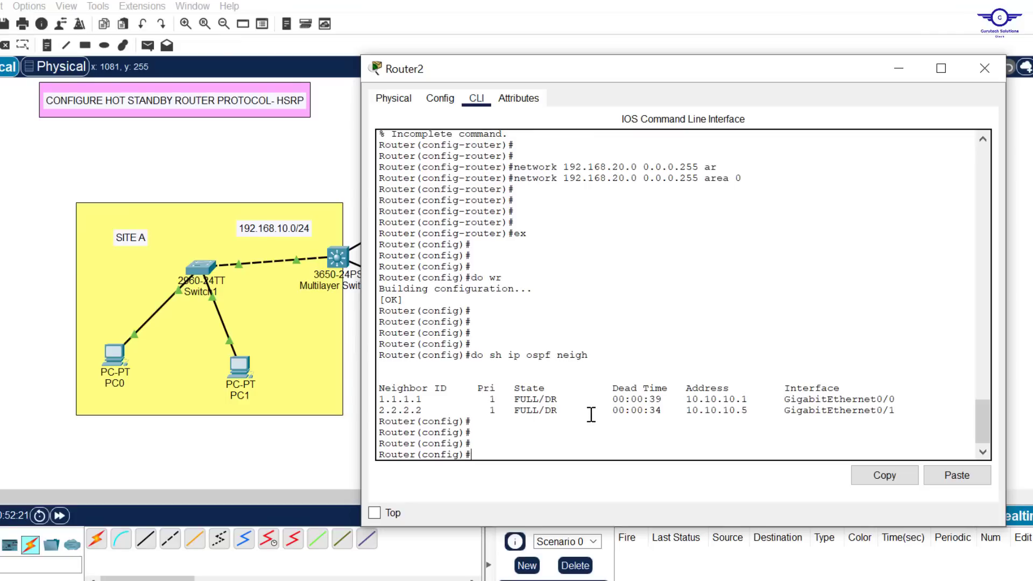
pyautogui.click(985, 69)
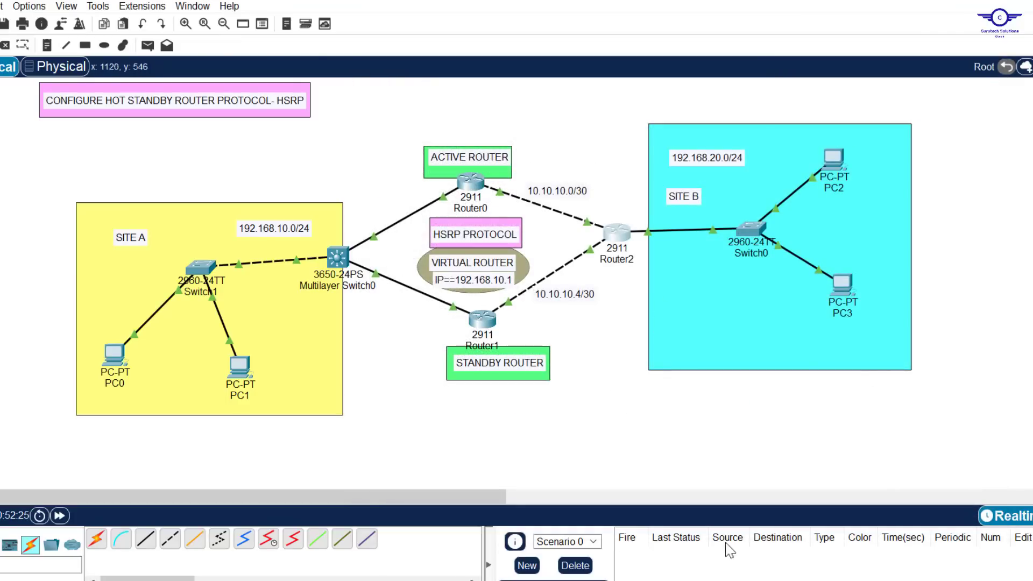
# - Switch to the config-guide.txt notes, review the ping and traceroute item, and return to the topology
pyautogui.hotkey('alt', 'Tab')
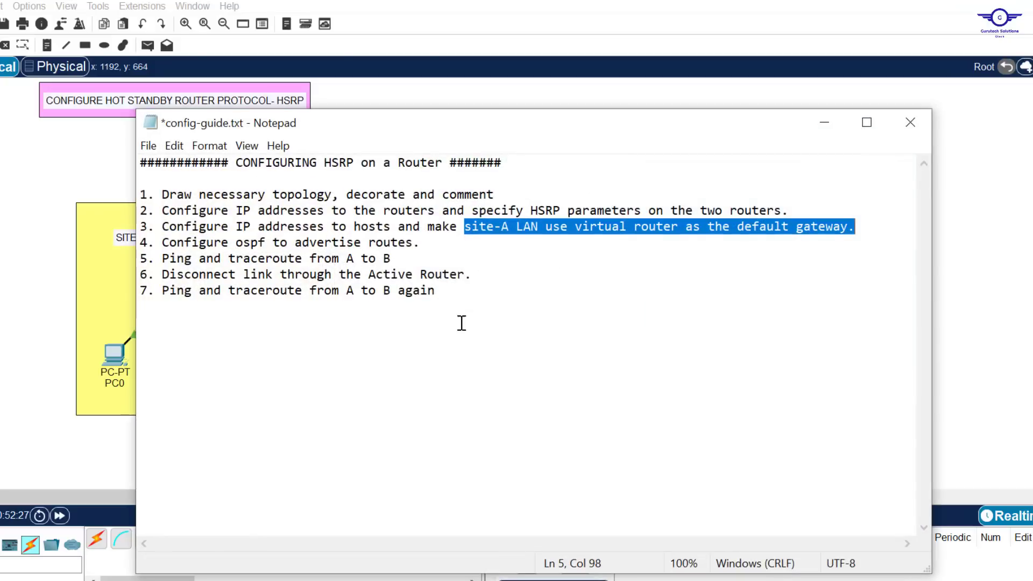
pyautogui.moveTo(410, 267); pyautogui.dragTo(167, 258)
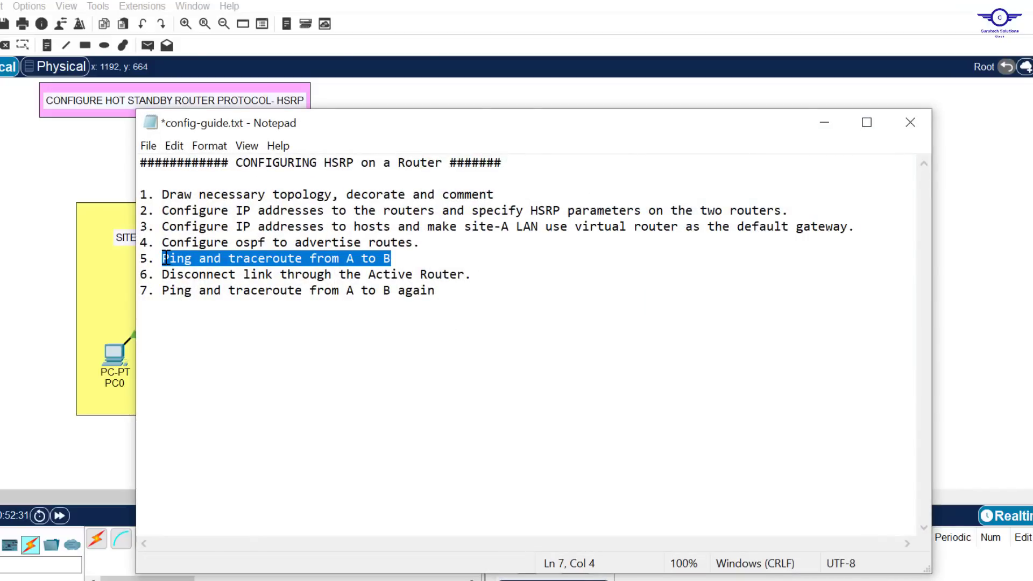
pyautogui.click(119, 302)
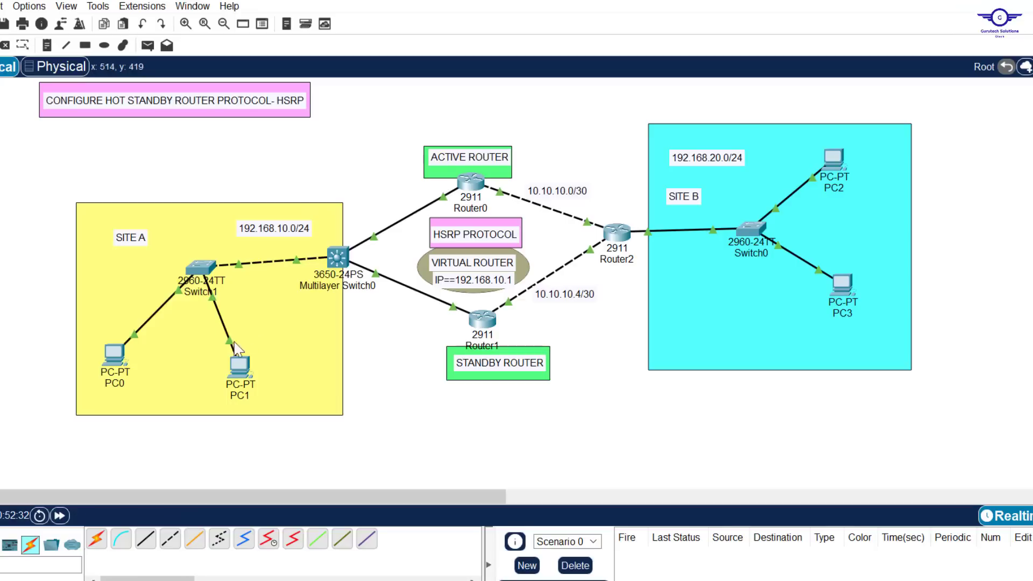
# - Look up PC2's IP address and ping 192.168.20.10 from PC0's command prompt
pyautogui.moveTo(833, 157)
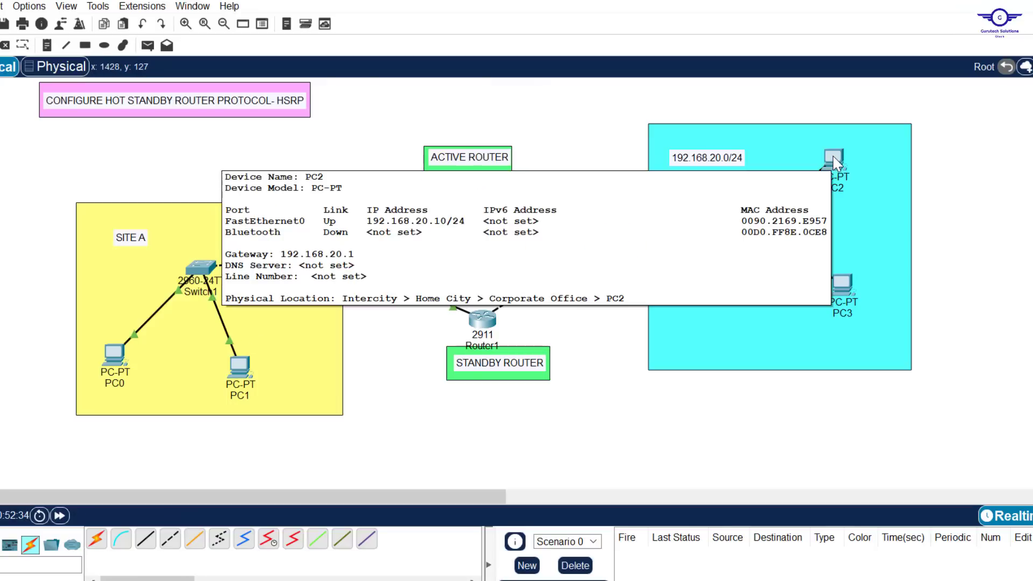
pyautogui.click(833, 156)
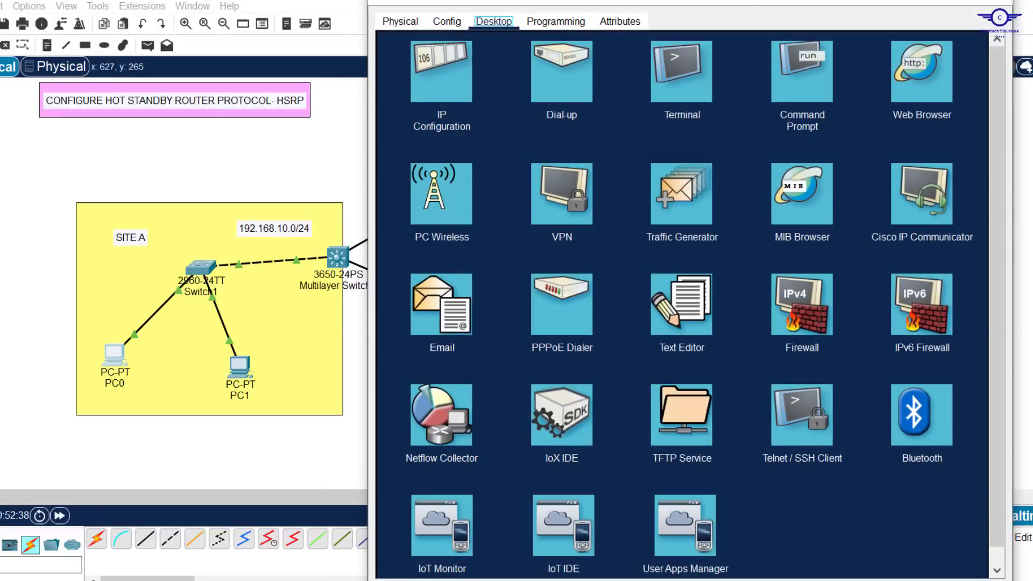
pyautogui.moveTo(696, 1); pyautogui.dragTo(696, 116)
pyautogui.click(803, 221)
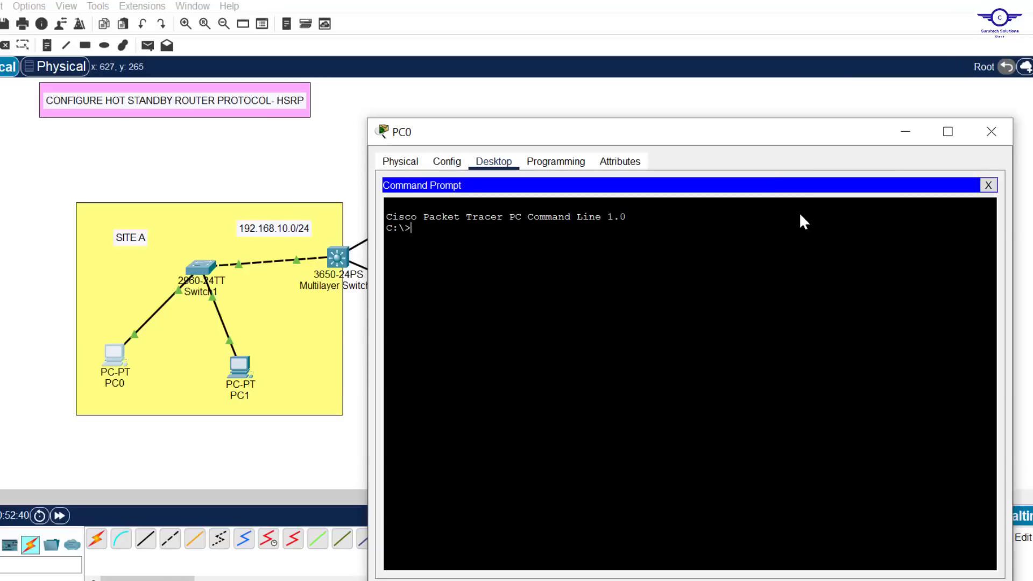
pyautogui.write('ping 192.168.20.10')
pyautogui.press('Return')
# - Trace the route to 192.168.20.10 with tracert from PC0's command prompt
pyautogui.write('tr')
pyautogui.press('capslock')
pyautogui.write('CE')
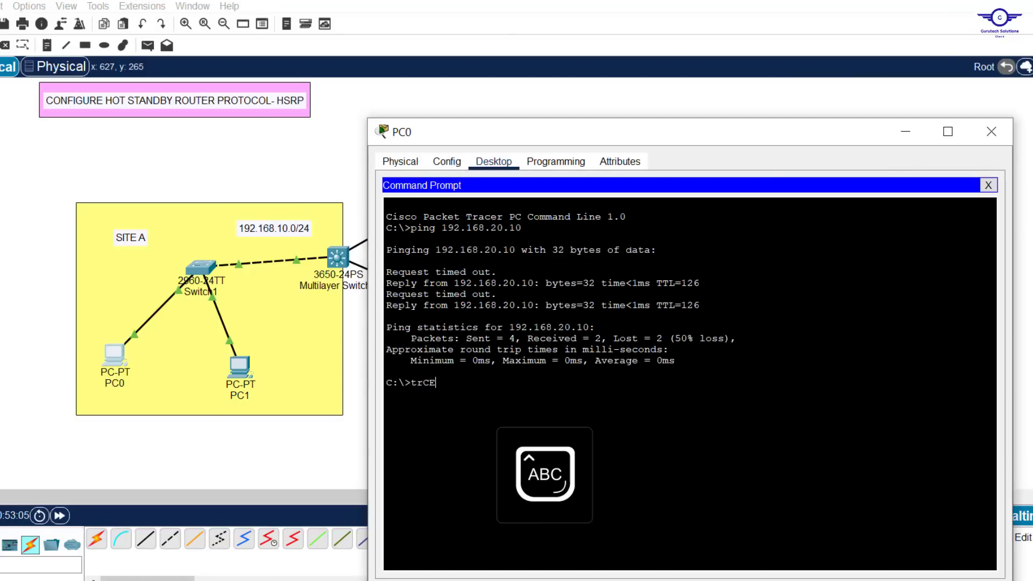
pyautogui.press('BackSpace')
pyautogui.press('BackSpace')
pyautogui.press('BackSpace')
pyautogui.press('capslock')
pyautogui.write('racert 192')
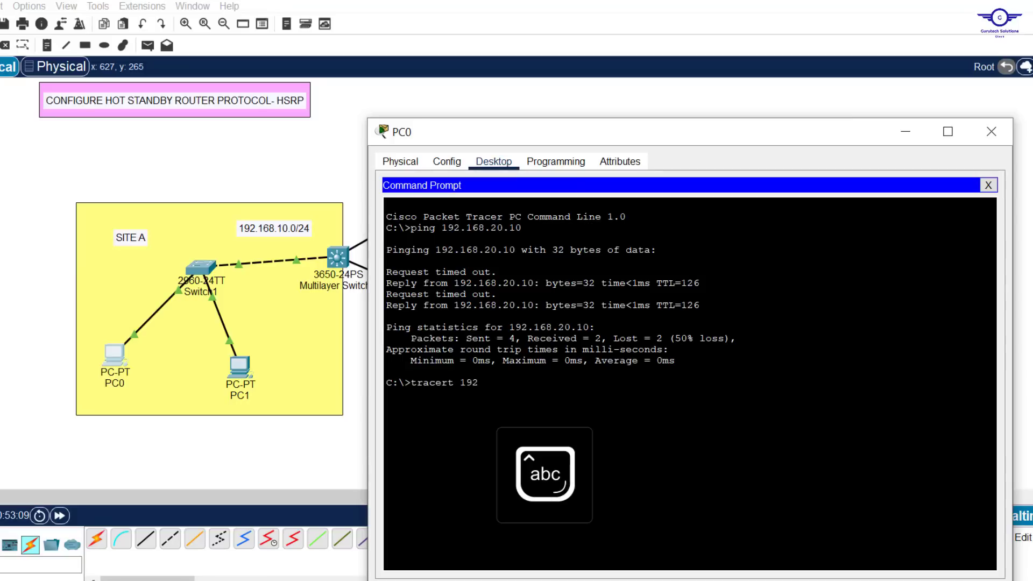
pyautogui.write('.168.20')
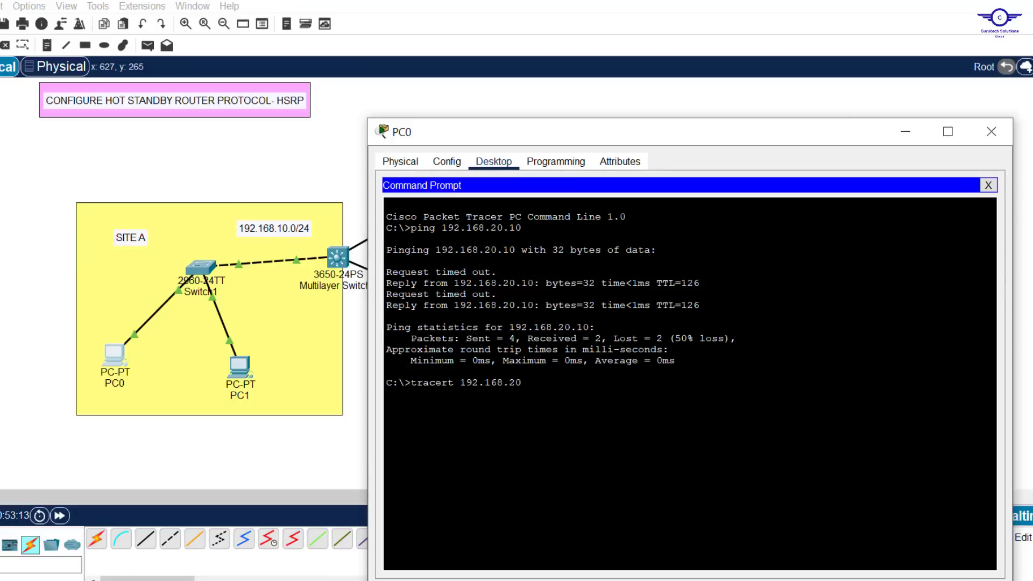
pyautogui.write('.10')
pyautogui.press('Return')
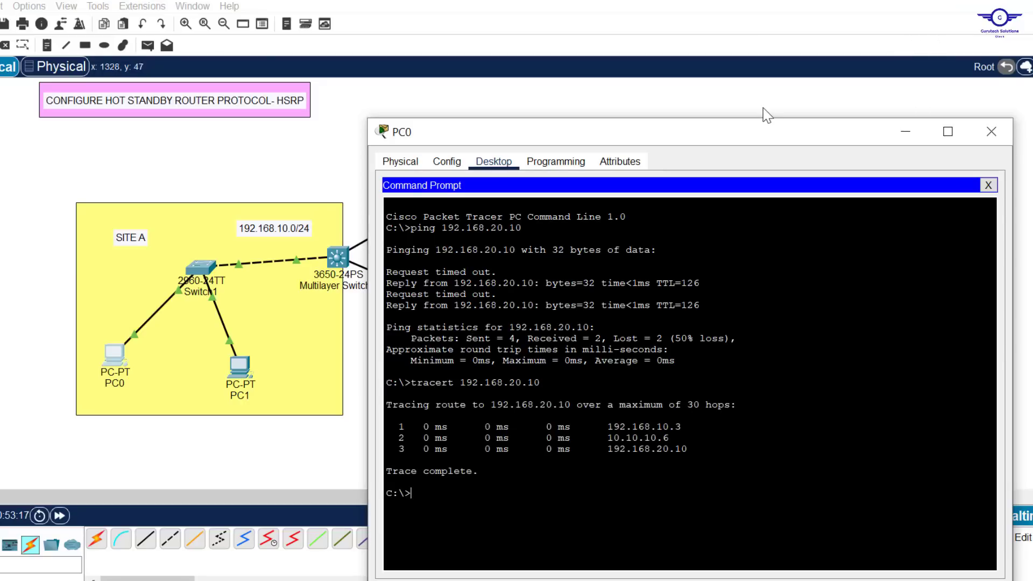
pyautogui.moveTo(775, 148); pyautogui.dragTo(899, 151)
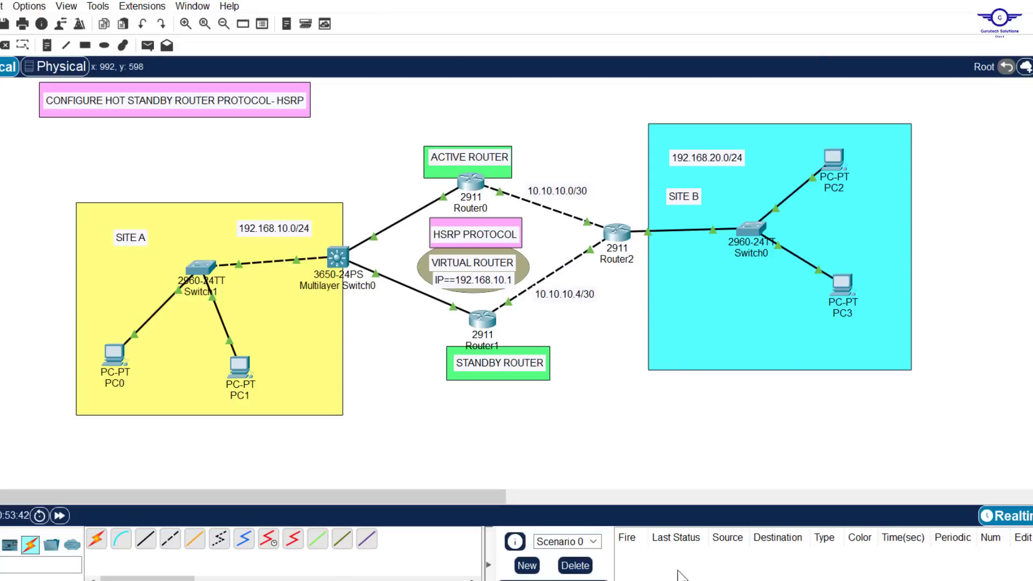
# - Check the disconnect item in the config-guide.txt notes and delete the link between Multilayer Switch0 and active Router0
pyautogui.hotkey('alt', 'Tab')
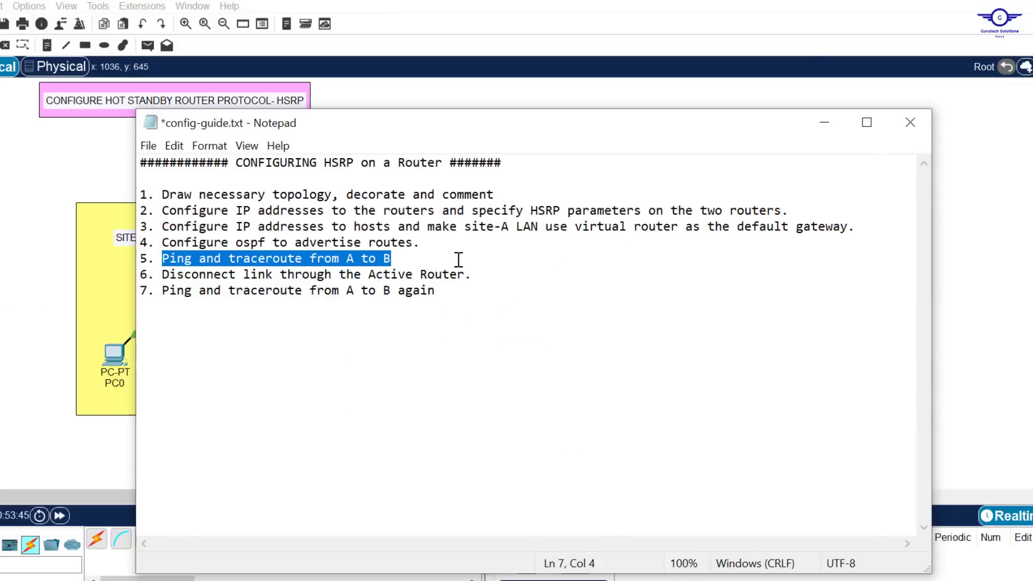
pyautogui.click(514, 95)
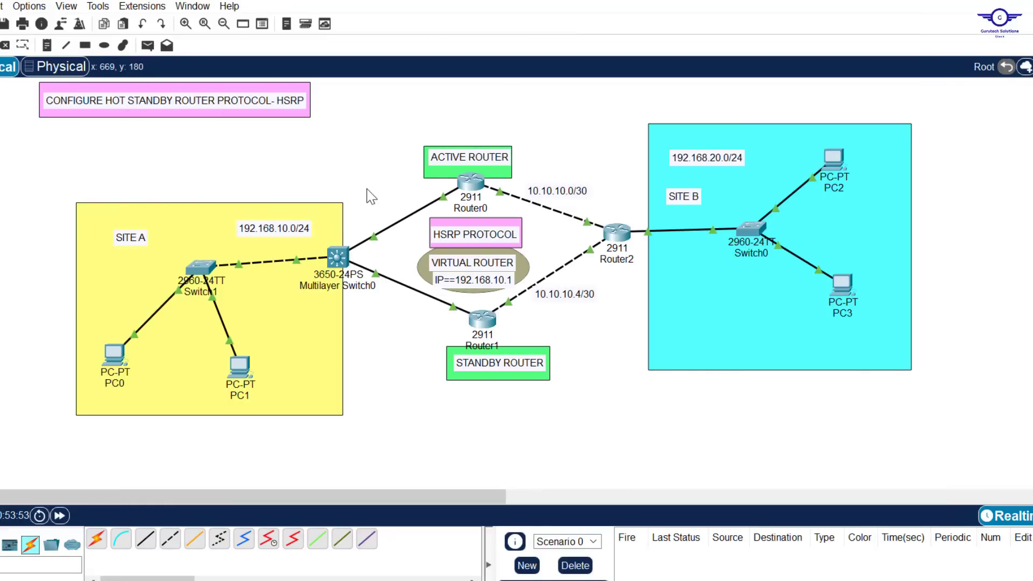
pyautogui.press('Delete')
pyautogui.click(401, 221)
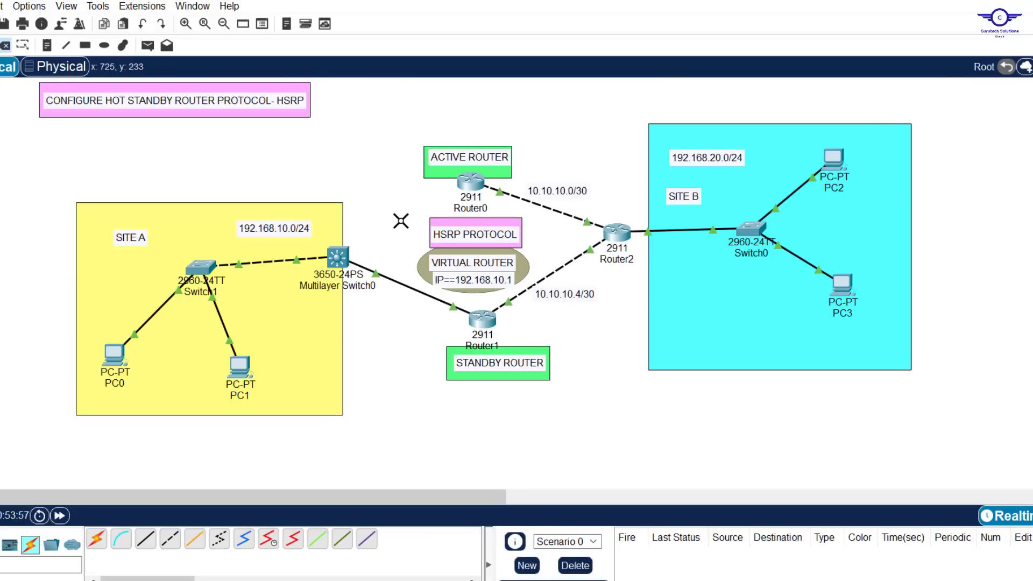
pyautogui.press('Escape')
# - Ping 192.168.20.10 twice from PC0's command prompt with the active router's link removed, and compare both sets of replies
pyautogui.click(114, 357)
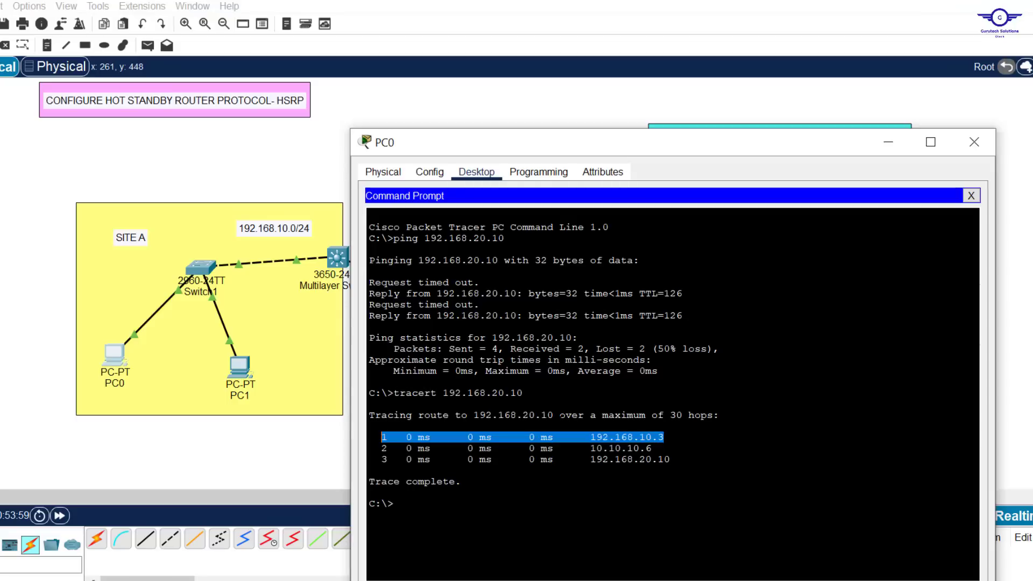
pyautogui.click(659, 441)
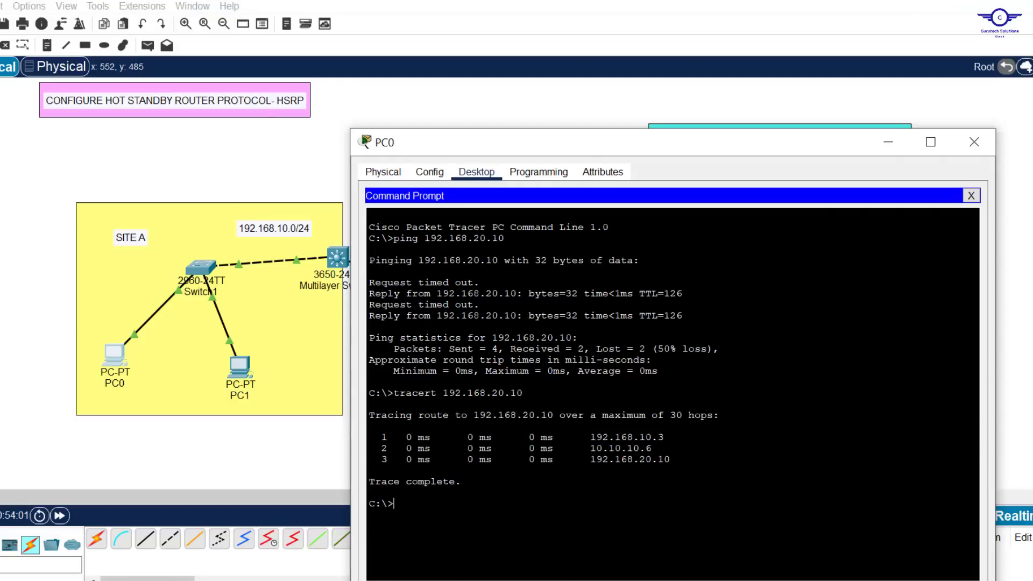
pyautogui.press('Up')
pyautogui.press('Up')
pyautogui.press('Return')
pyautogui.moveTo(542, 155); pyautogui.dragTo(542, 46)
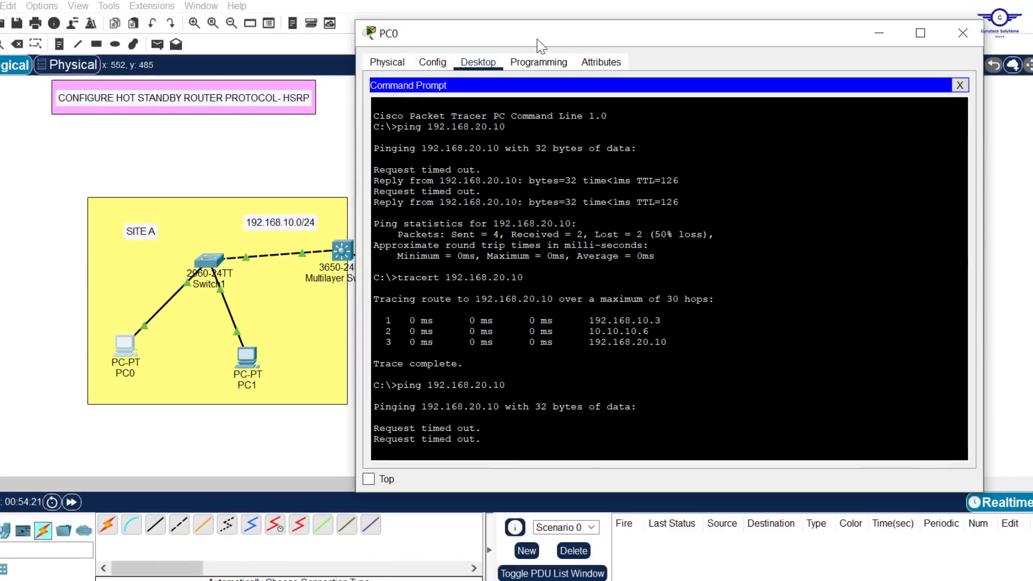
pyautogui.press('Up')
pyautogui.press('Return')
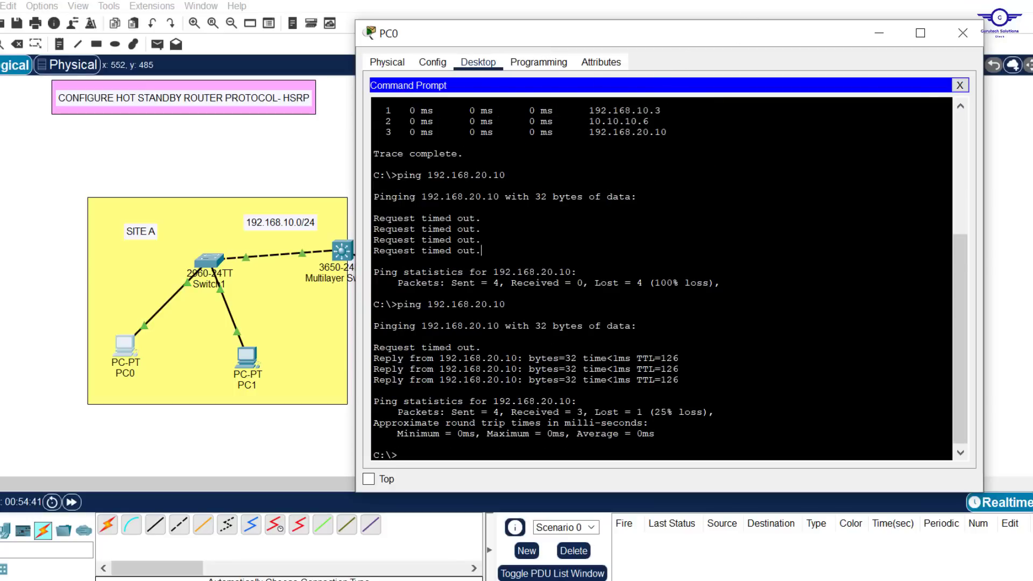
pyautogui.moveTo(482, 251); pyautogui.dragTo(364, 213)
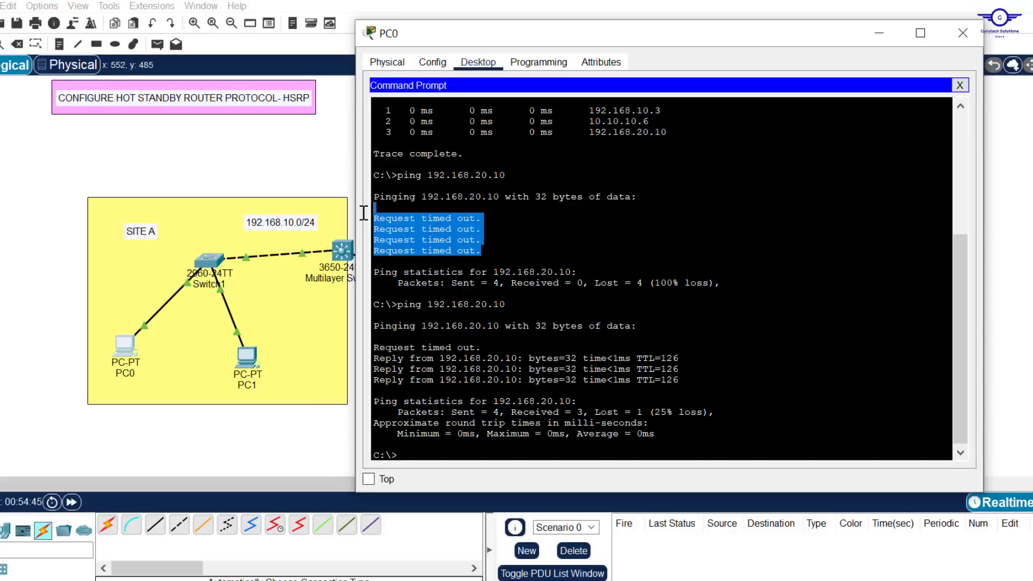
pyautogui.moveTo(682, 381); pyautogui.dragTo(375, 337)
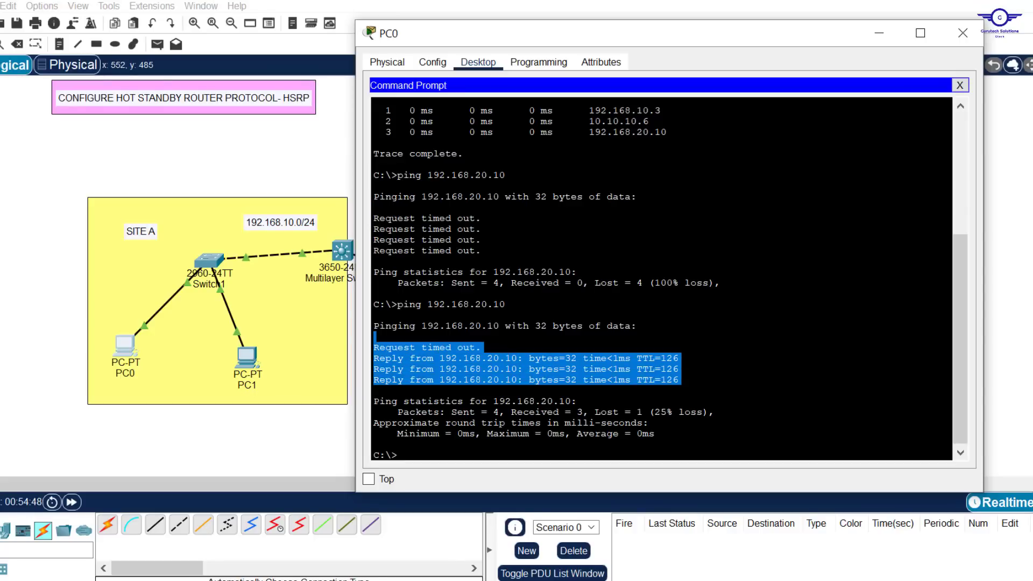
pyautogui.click(409, 455)
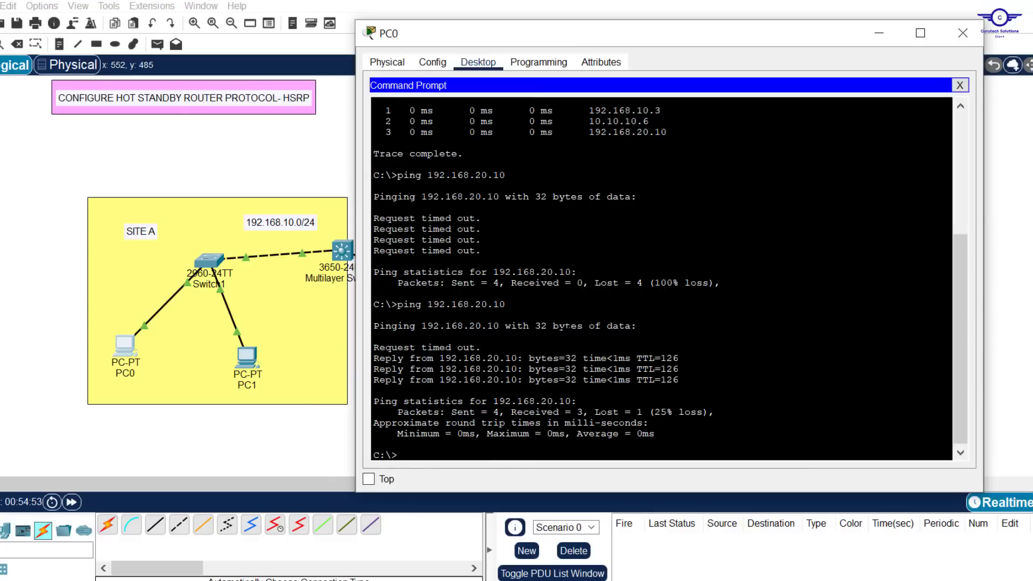
# - Run tracert 192.168.20.10 again from PC0 to trace the path with the active router disconnected
pyautogui.press('Return')
pyautogui.press('Return')
pyautogui.press('Up')
pyautogui.press('Up')
pyautogui.press('Up')
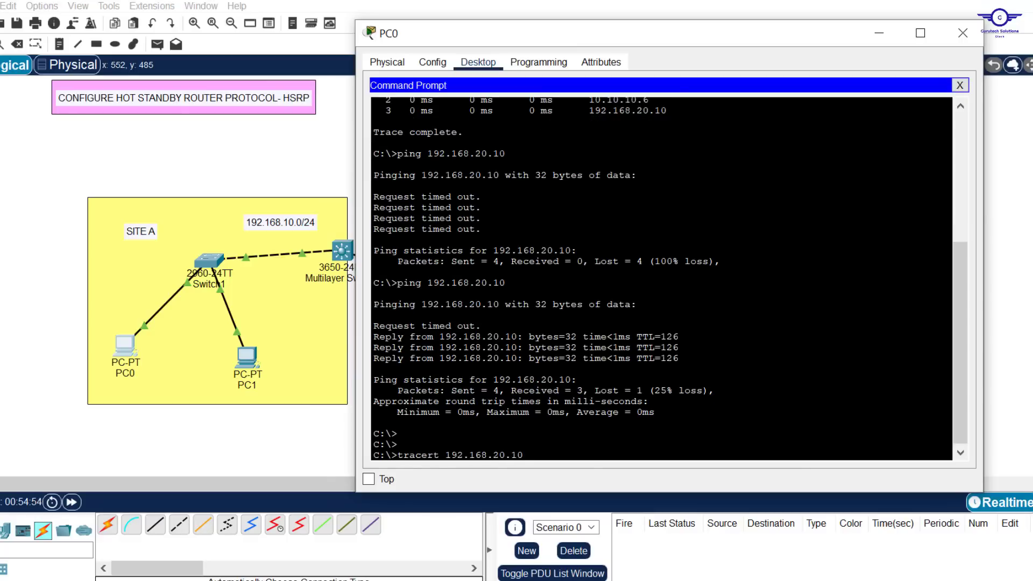
pyautogui.press('Return')
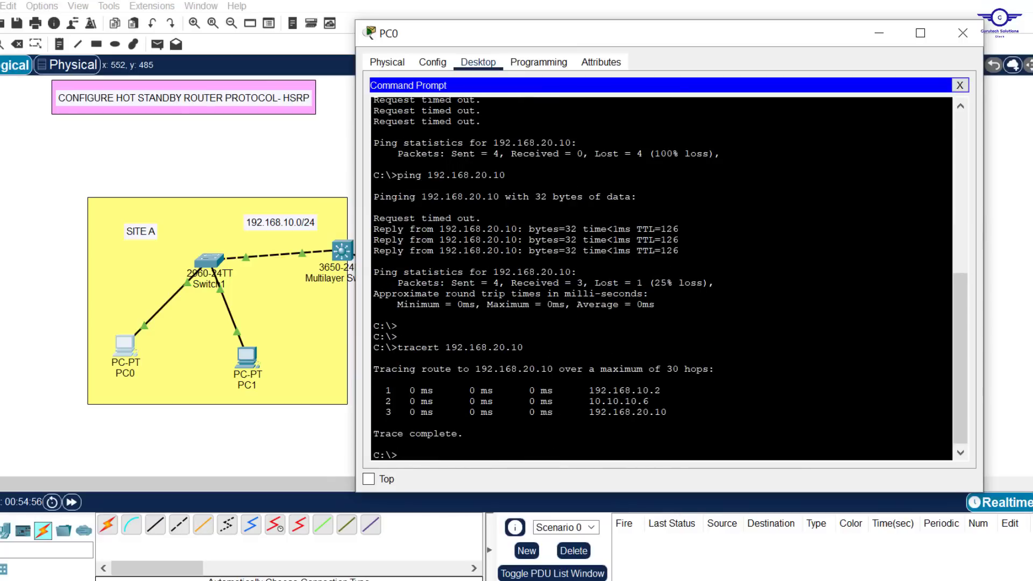
# - Compare the first hop of this trace with the earlier one in PC0's command output, and return to the topology
pyautogui.moveTo(662, 390); pyautogui.dragTo(596, 391)
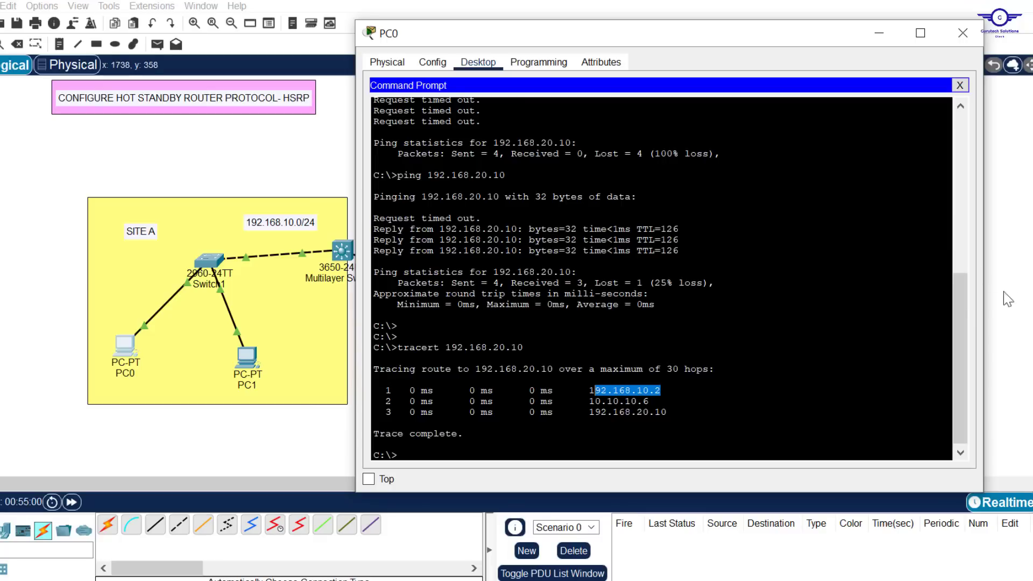
pyautogui.moveTo(964, 285); pyautogui.dragTo(964, 198)
pyautogui.moveTo(661, 164); pyautogui.dragTo(589, 165)
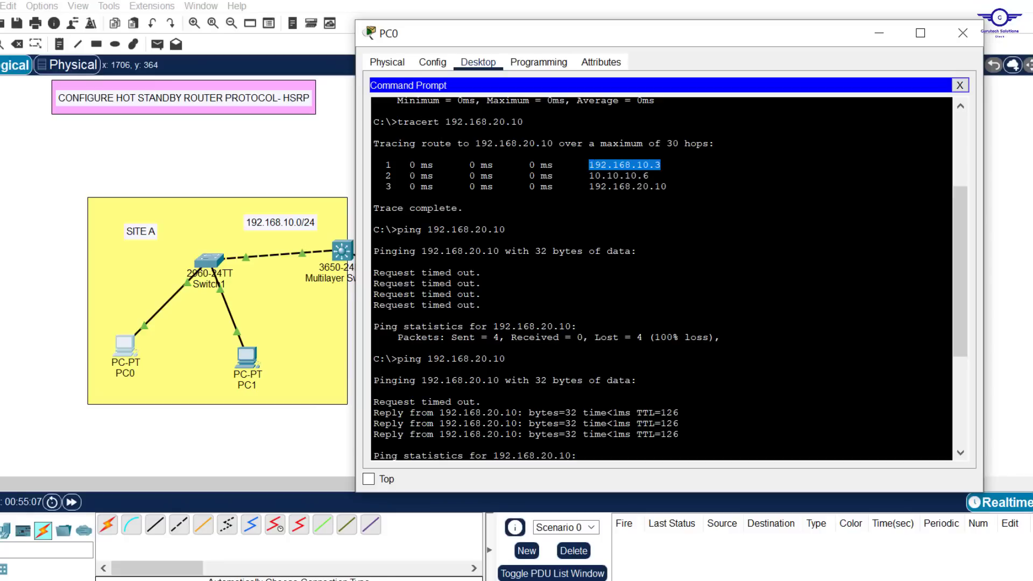
pyautogui.click(592, 166)
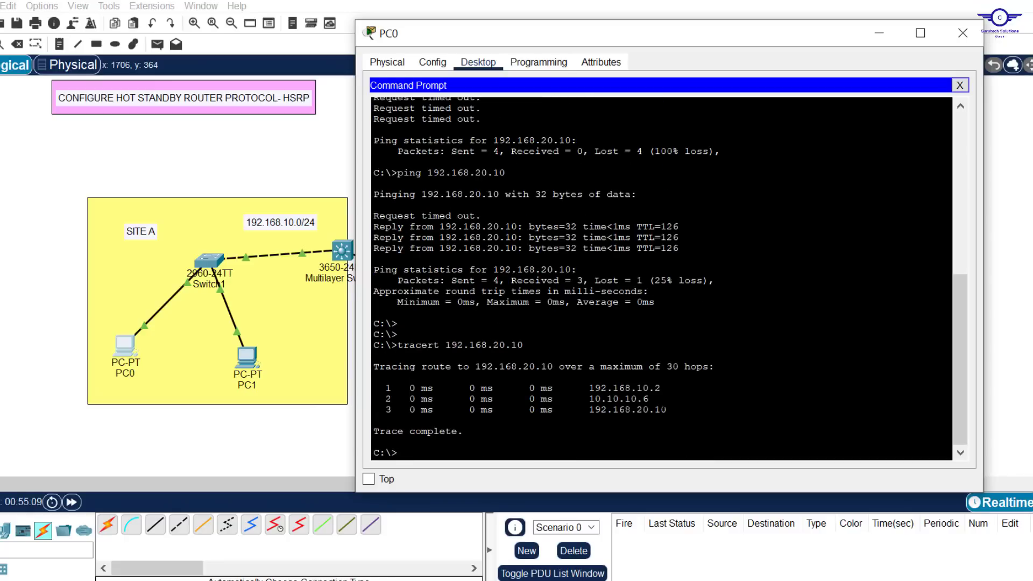
pyautogui.moveTo(662, 388); pyautogui.dragTo(594, 396)
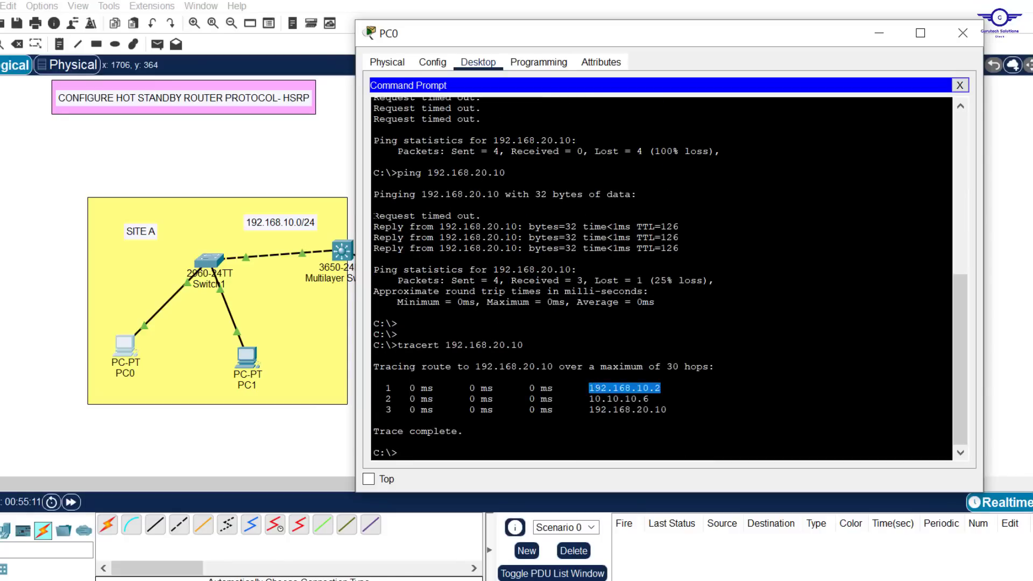
pyautogui.click(330, 187)
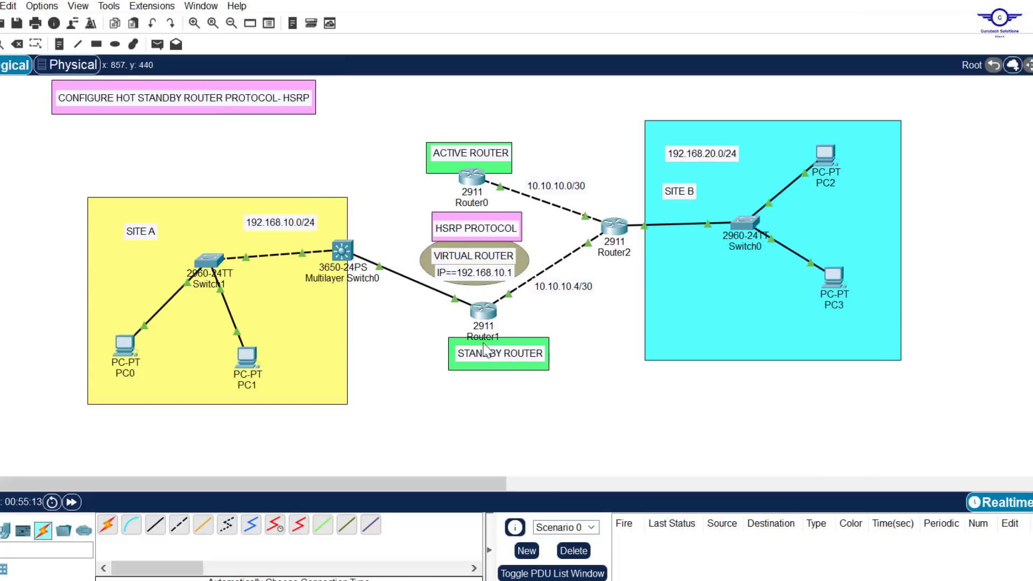
# - Reconnect Multilayer Switch0 to Router0 with an automatically chosen connection type
pyautogui.click(108, 523)
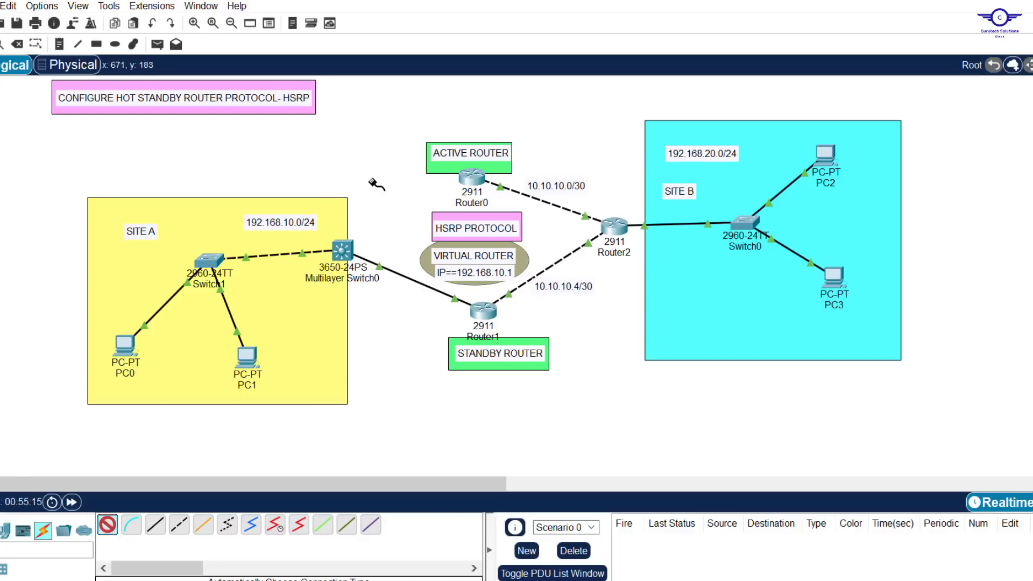
pyautogui.click(343, 249)
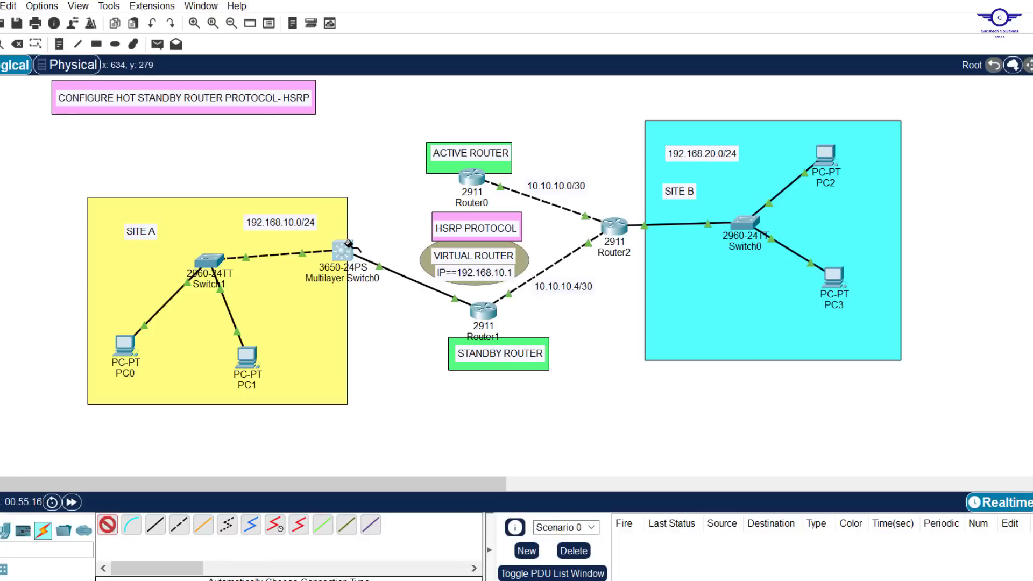
pyautogui.click(472, 178)
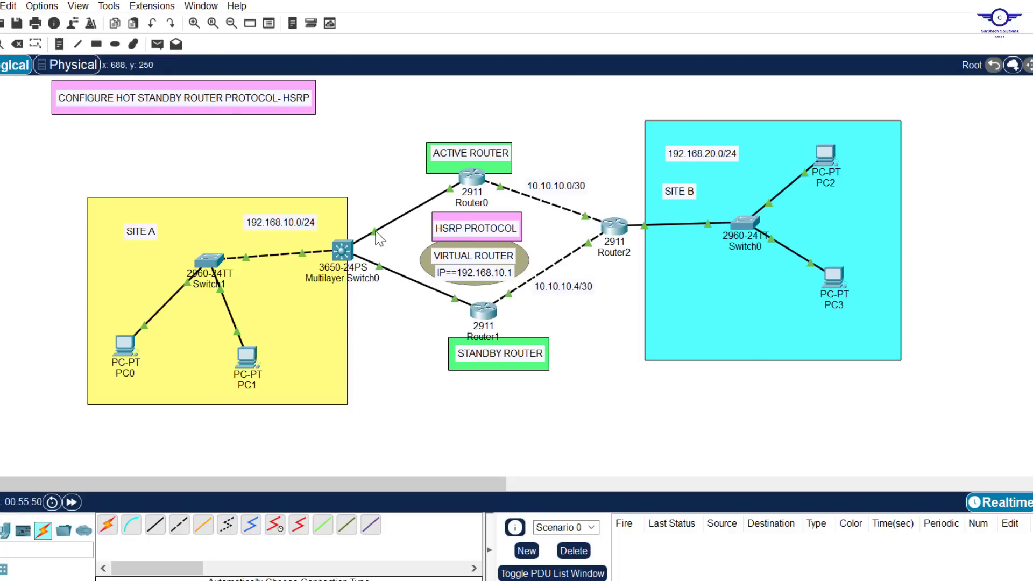
# - Ping 192.168.20.10 and run tracert to it from PC0's command prompt with the Router0 link restored
pyautogui.click(122, 344)
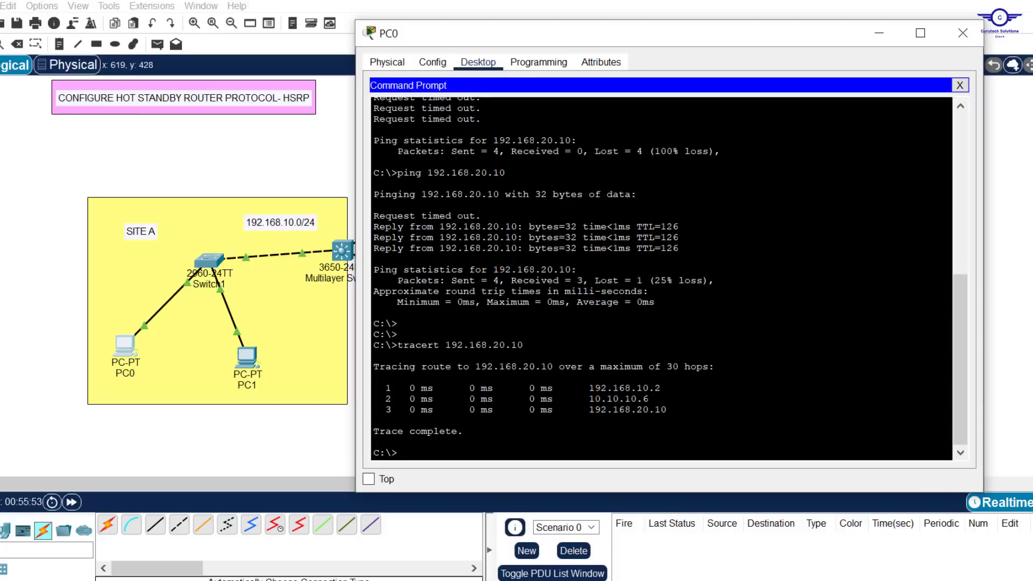
pyautogui.press('Return')
pyautogui.press('Up')
pyautogui.press('Up')
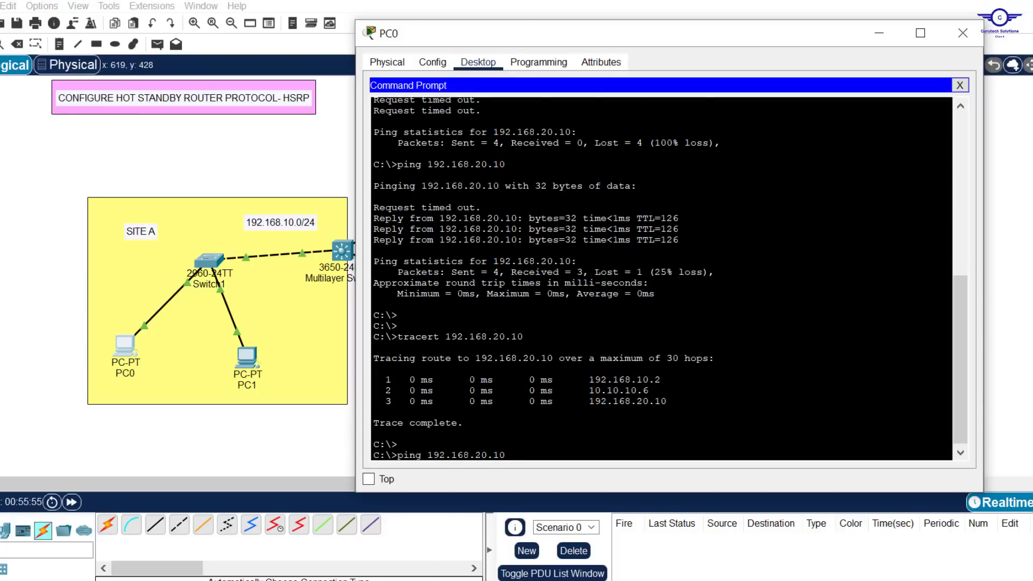
pyautogui.press('Return')
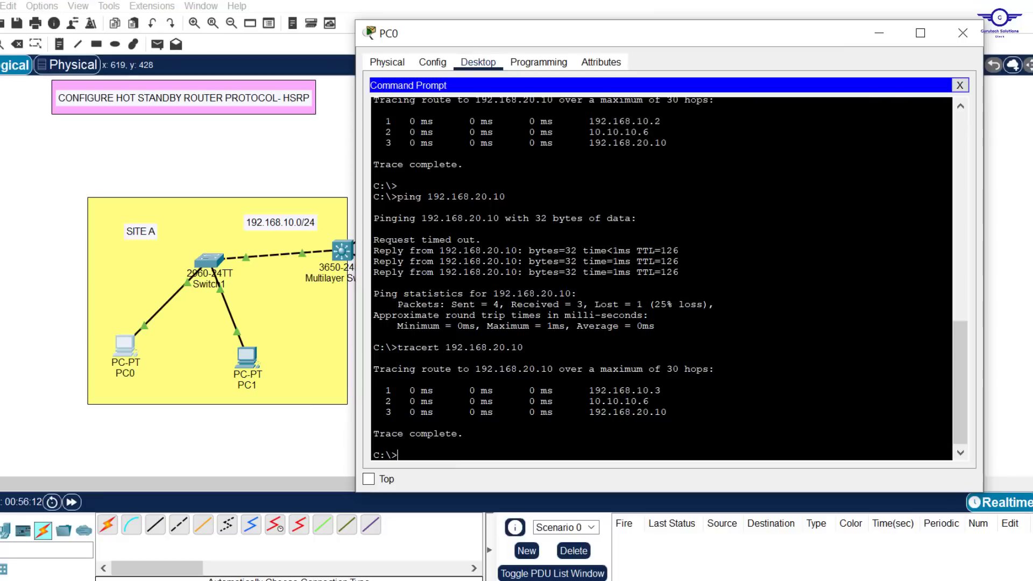
# - Compare the first hops of the traces before and after reconnecting Router0, close PC0 and return to the topology
pyautogui.moveTo(661, 390); pyautogui.dragTo(590, 390)
pyautogui.moveTo(662, 122); pyautogui.dragTo(590, 121)
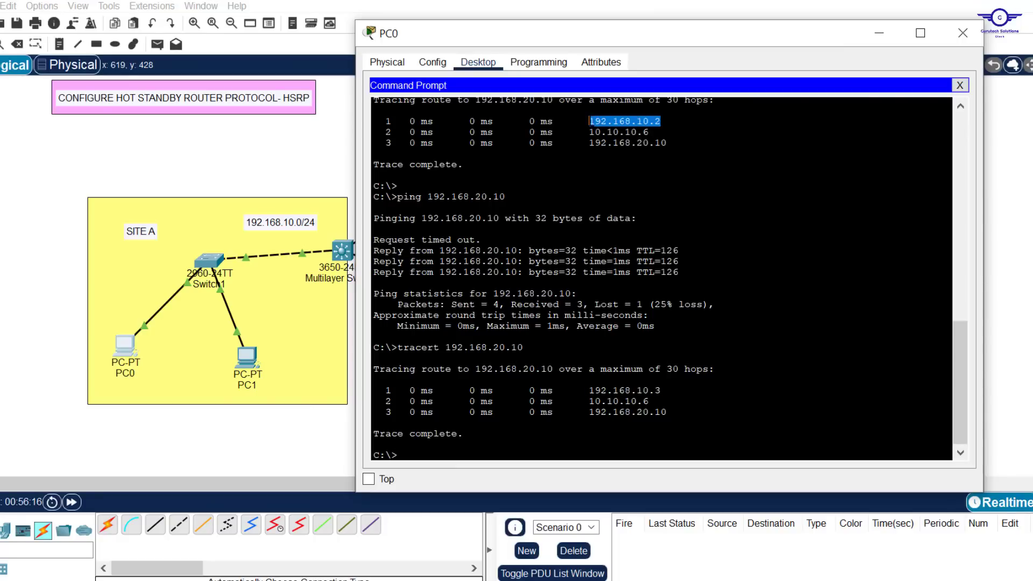
pyautogui.click(963, 33)
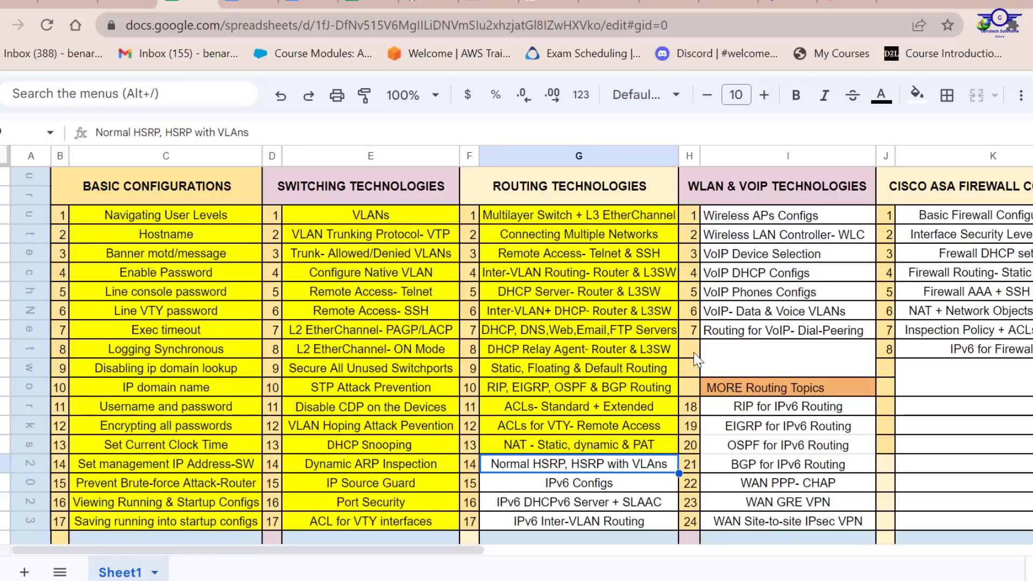
pyautogui.click(1000, 3)
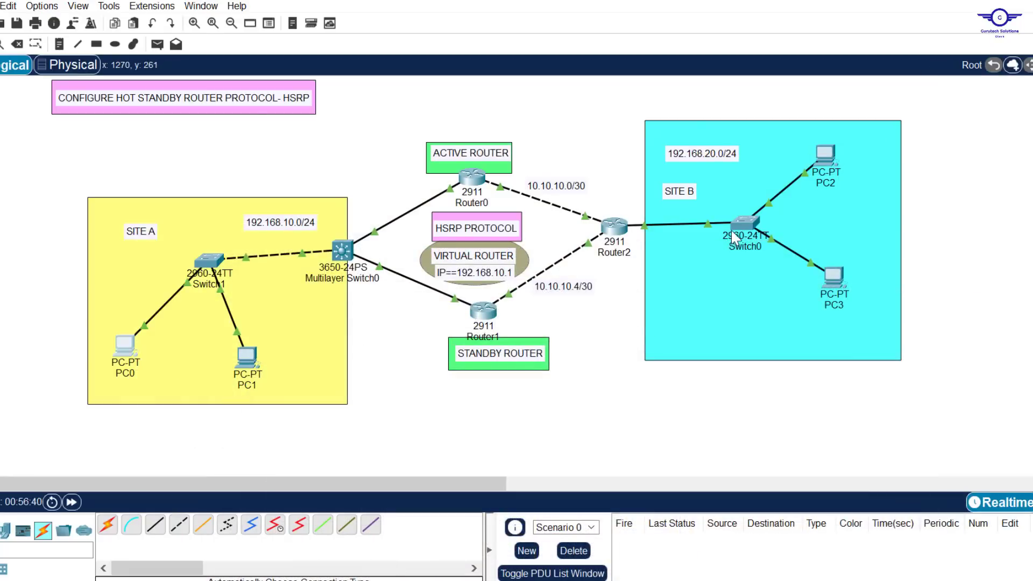